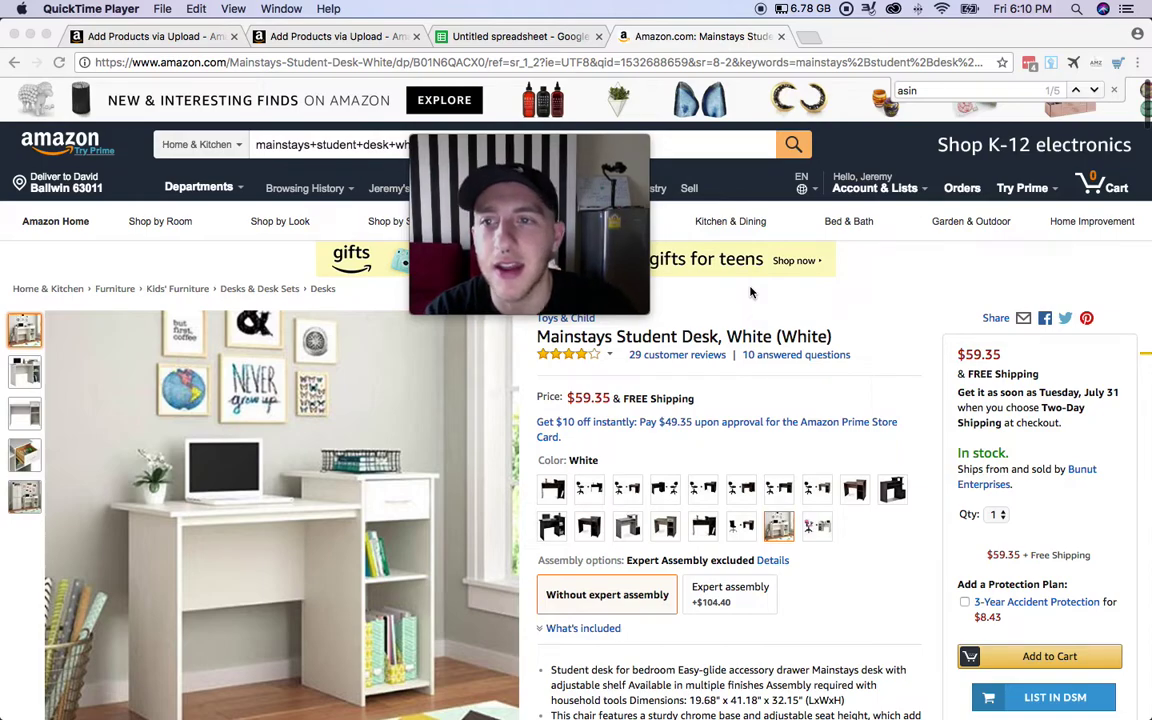
# Show Seller Central's Add Products via Upload page down to the Inventory Files table listing Inventory Loader
pyautogui.scroll(-1, 866, 303)
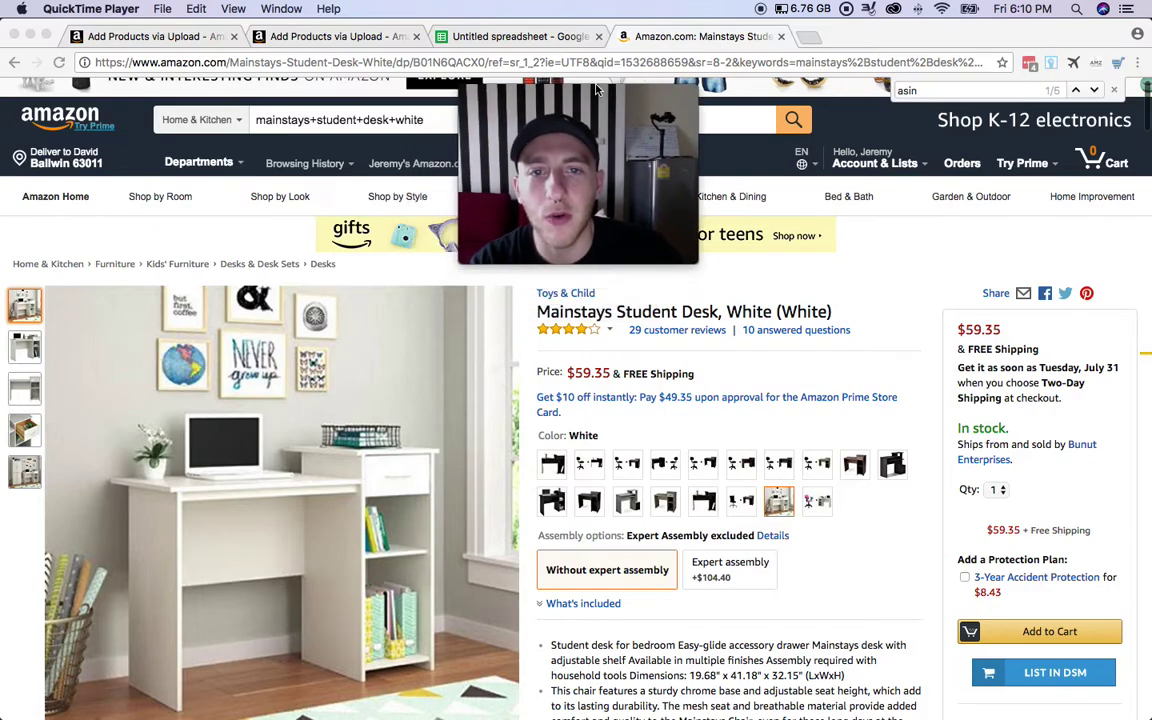
pyautogui.scroll(-10, 707, 308)
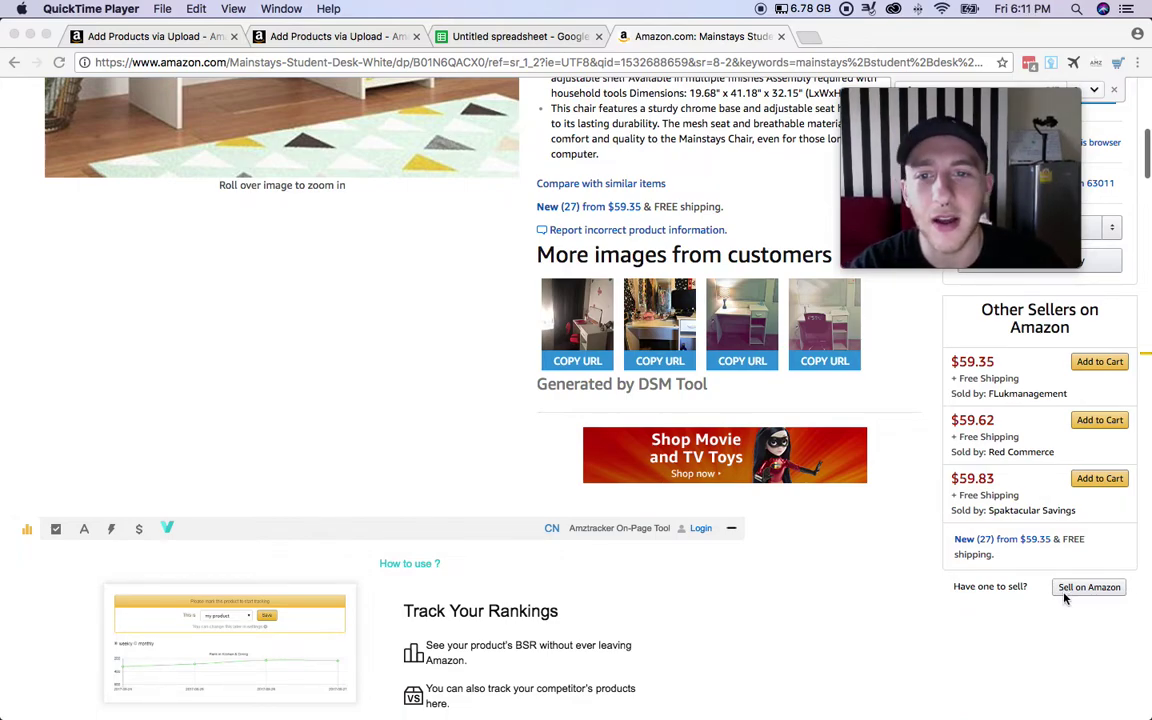
pyautogui.scroll(5, 990, 590)
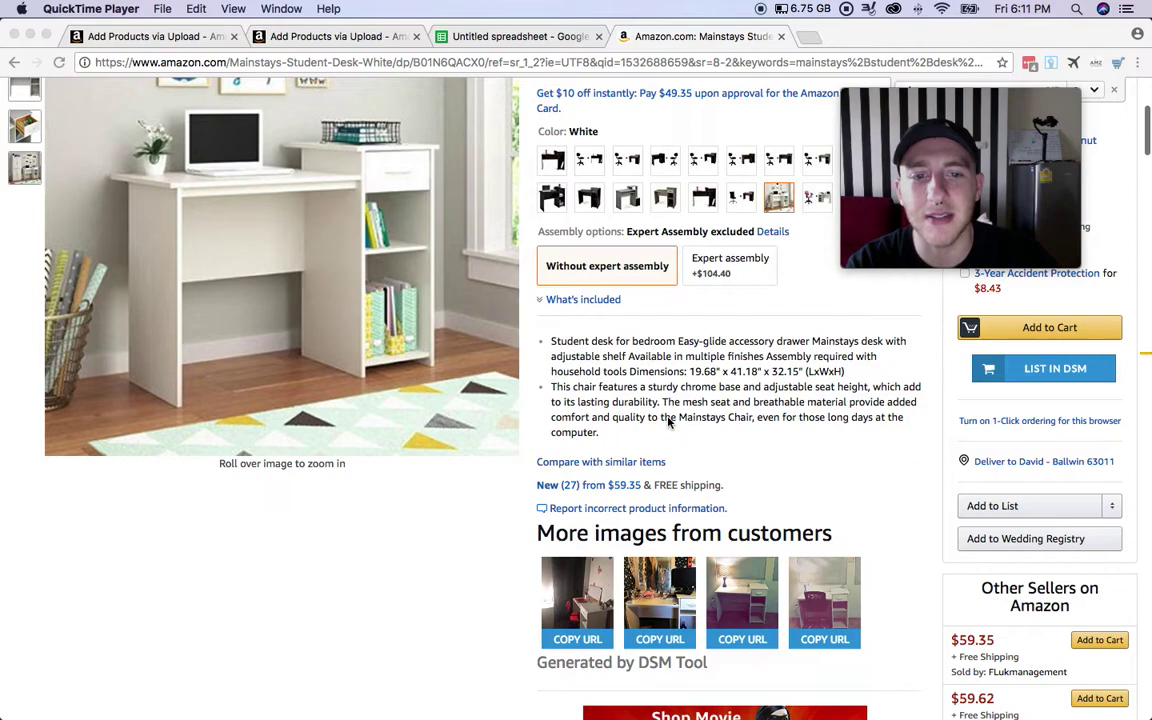
pyautogui.scroll(2, 669, 422)
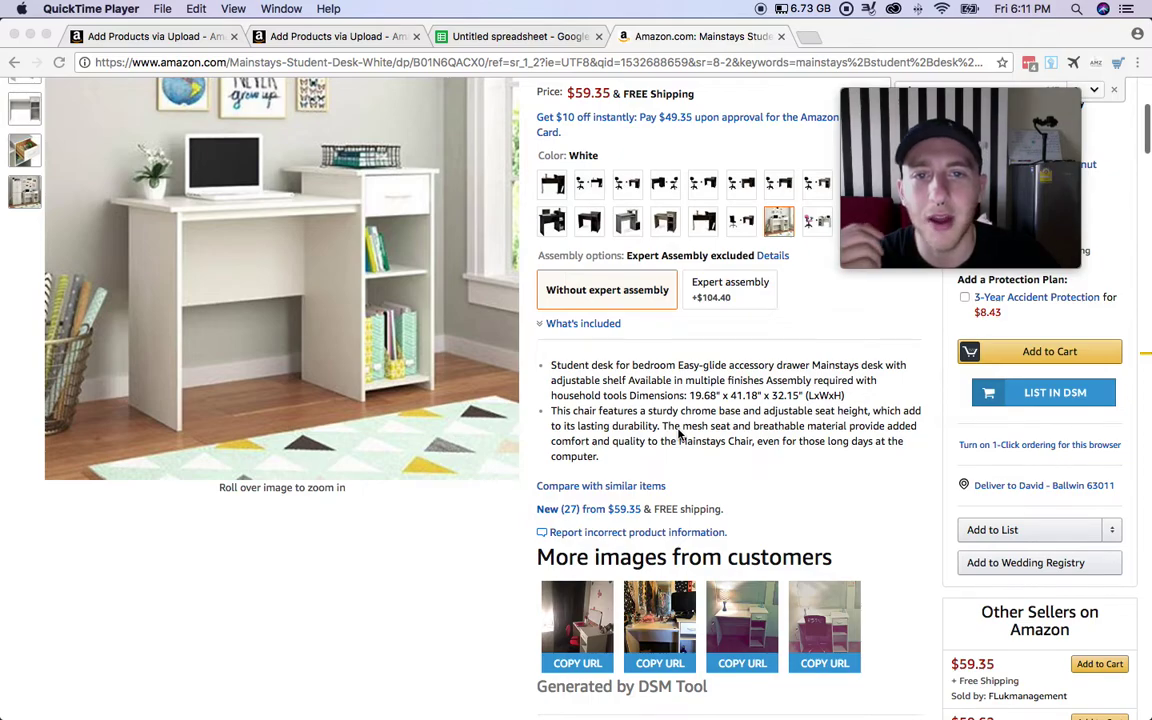
pyautogui.scroll(5, 679, 432)
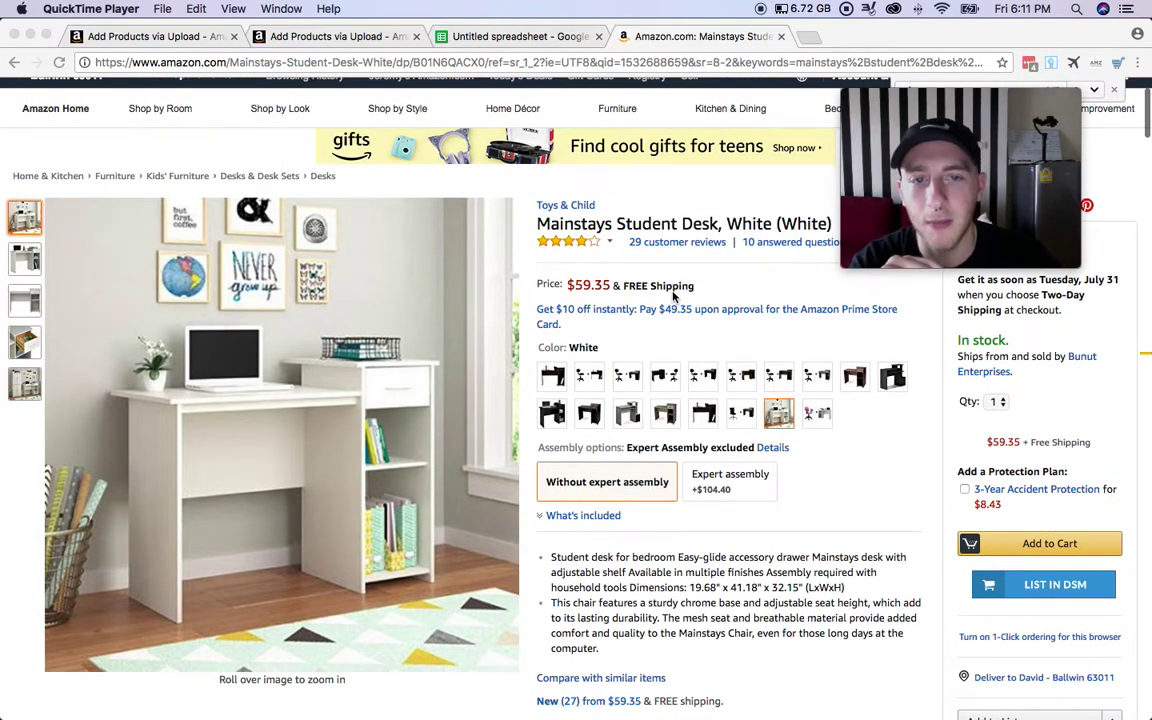
pyautogui.scroll(3, 673, 296)
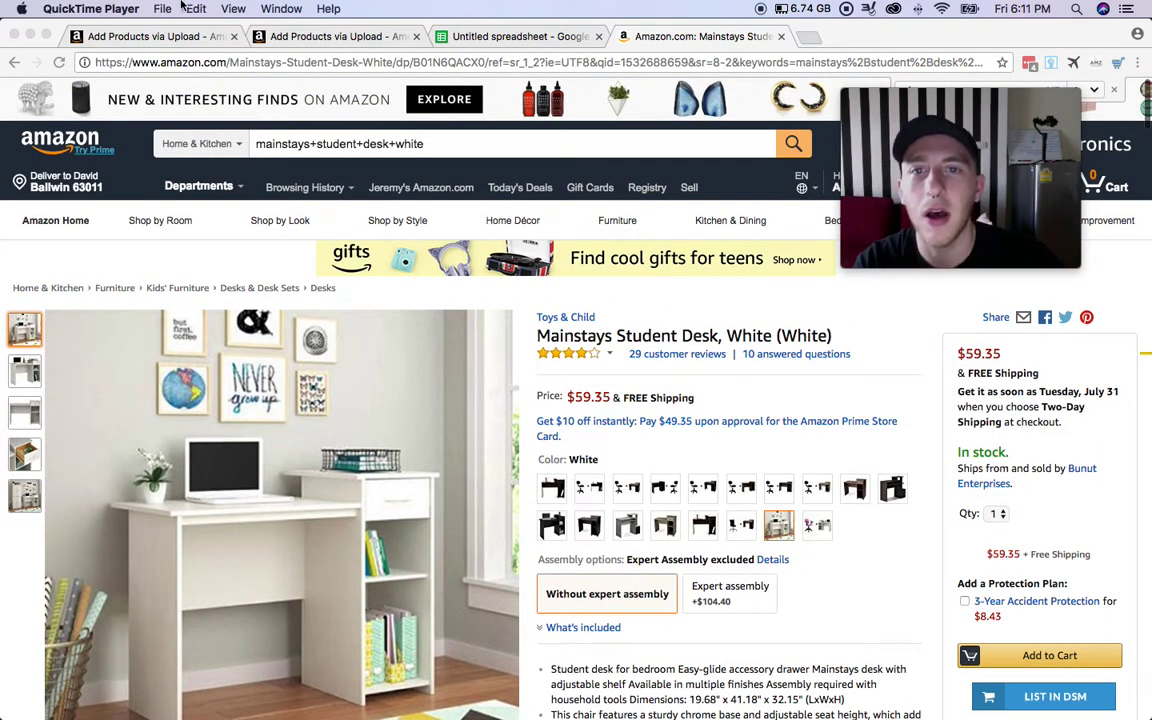
pyautogui.click(119, 38)
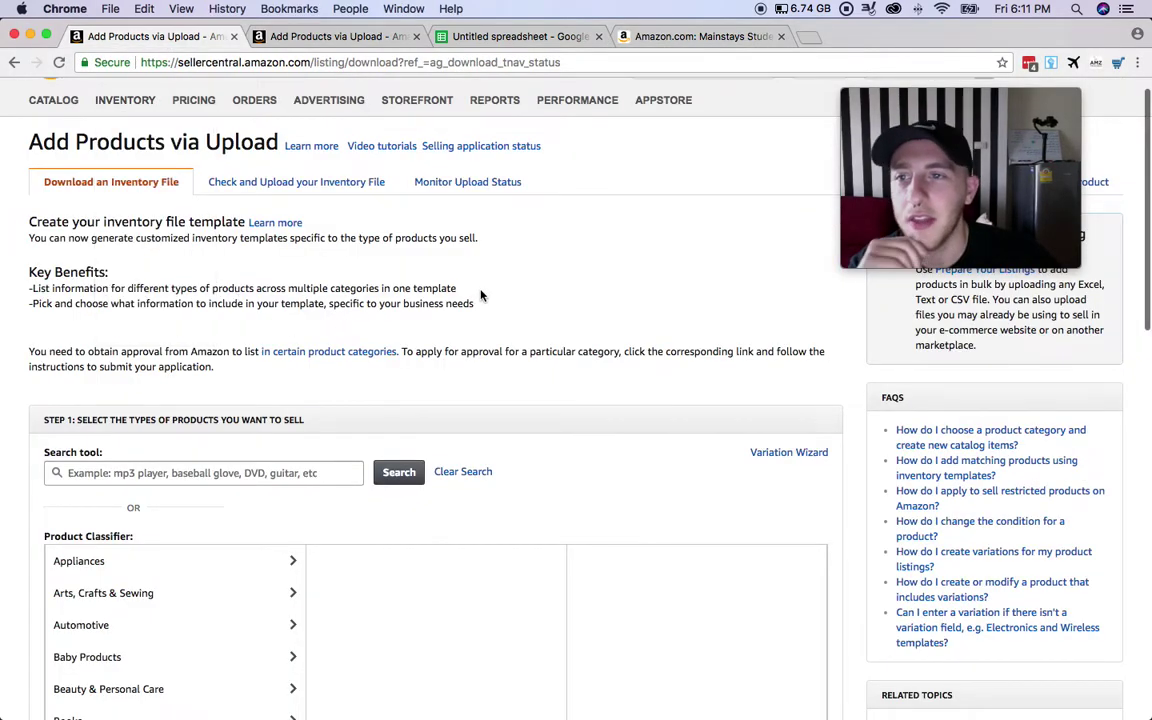
pyautogui.moveTo(101, 110)
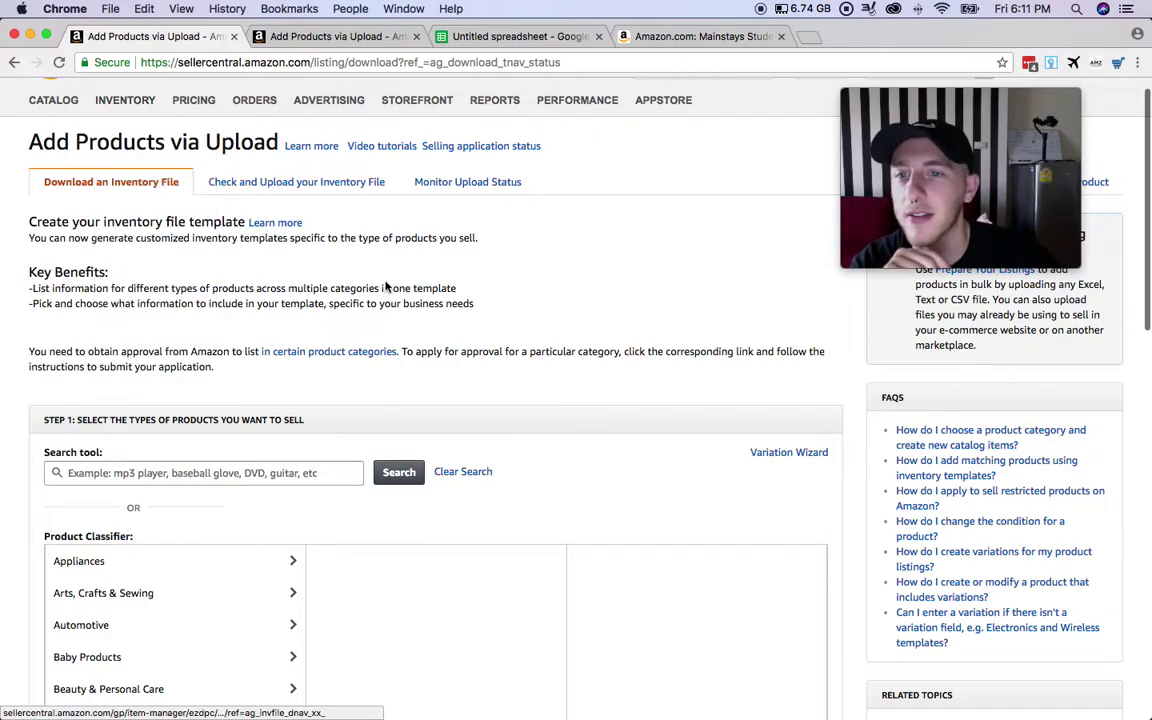
pyautogui.scroll(-10, 580, 307)
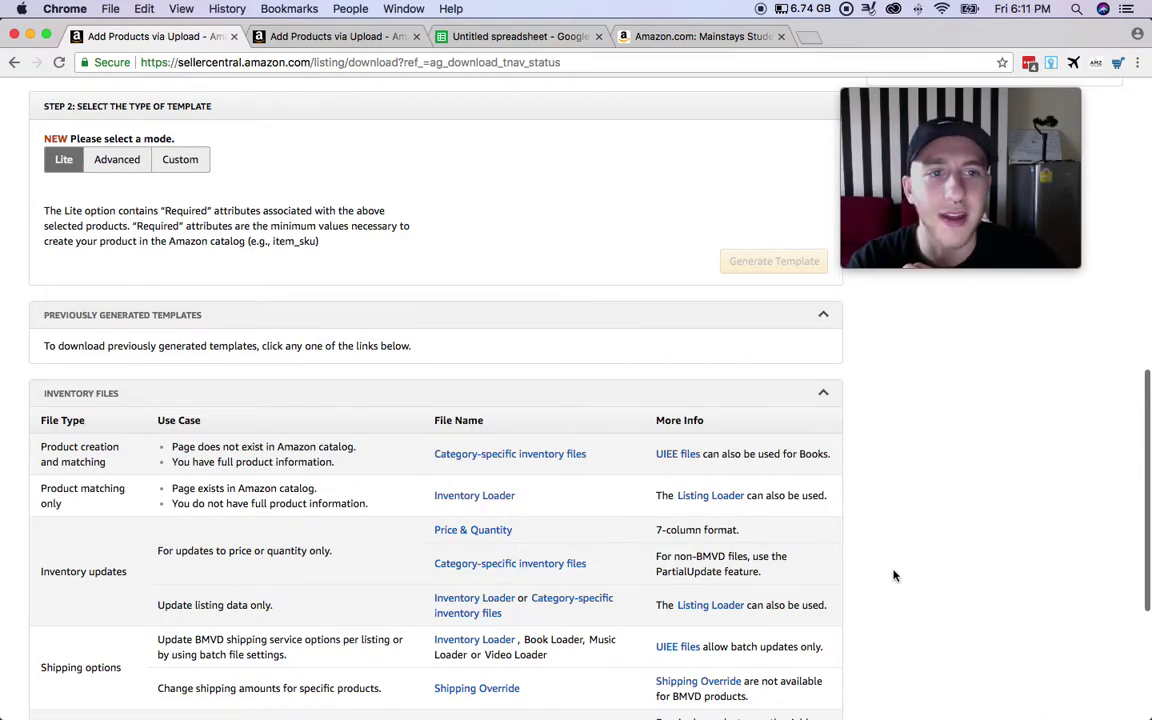
pyautogui.click(510, 36)
# Clear the column selection, return to the sheet's top-left, and dismiss the File menu unused
pyautogui.click(720, 401)
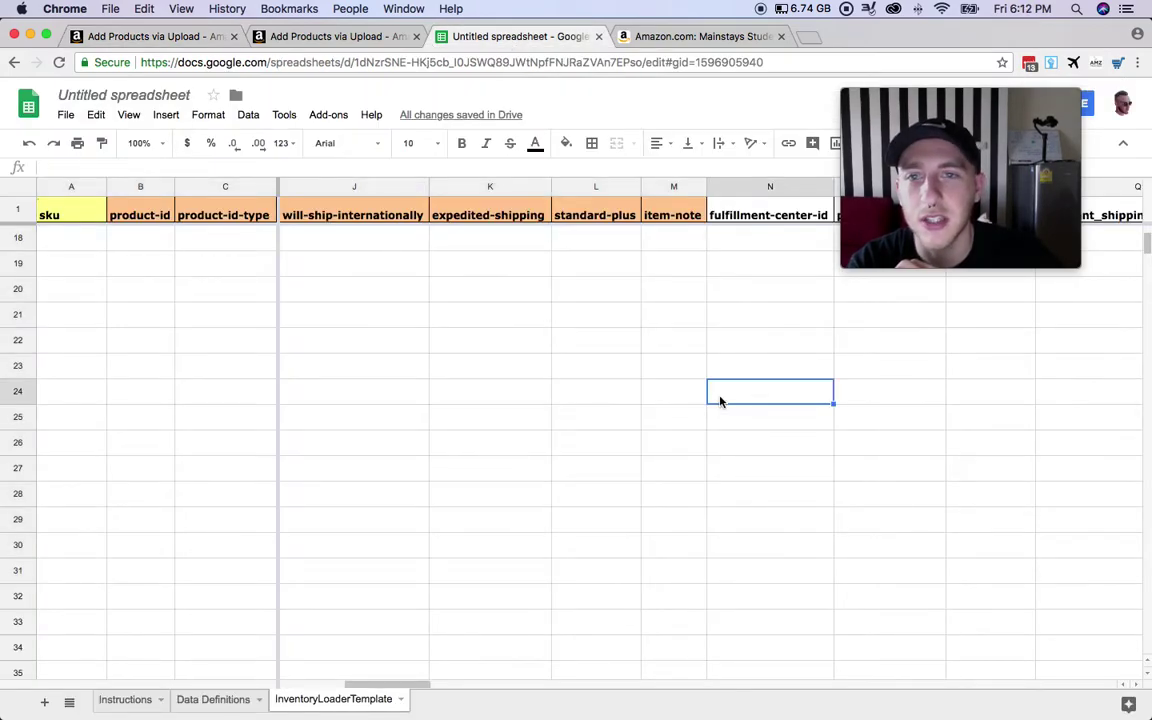
pyautogui.hscroll(-5, 720, 401)
pyautogui.scroll(5, 720, 401)
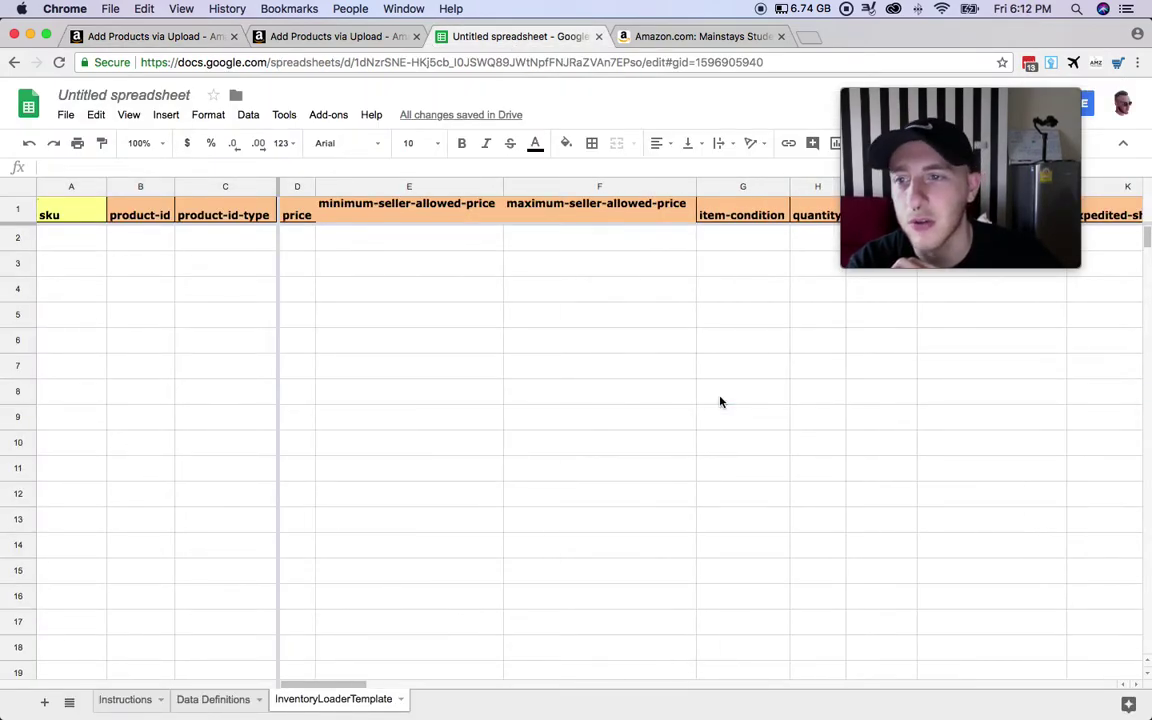
pyautogui.click(128, 337)
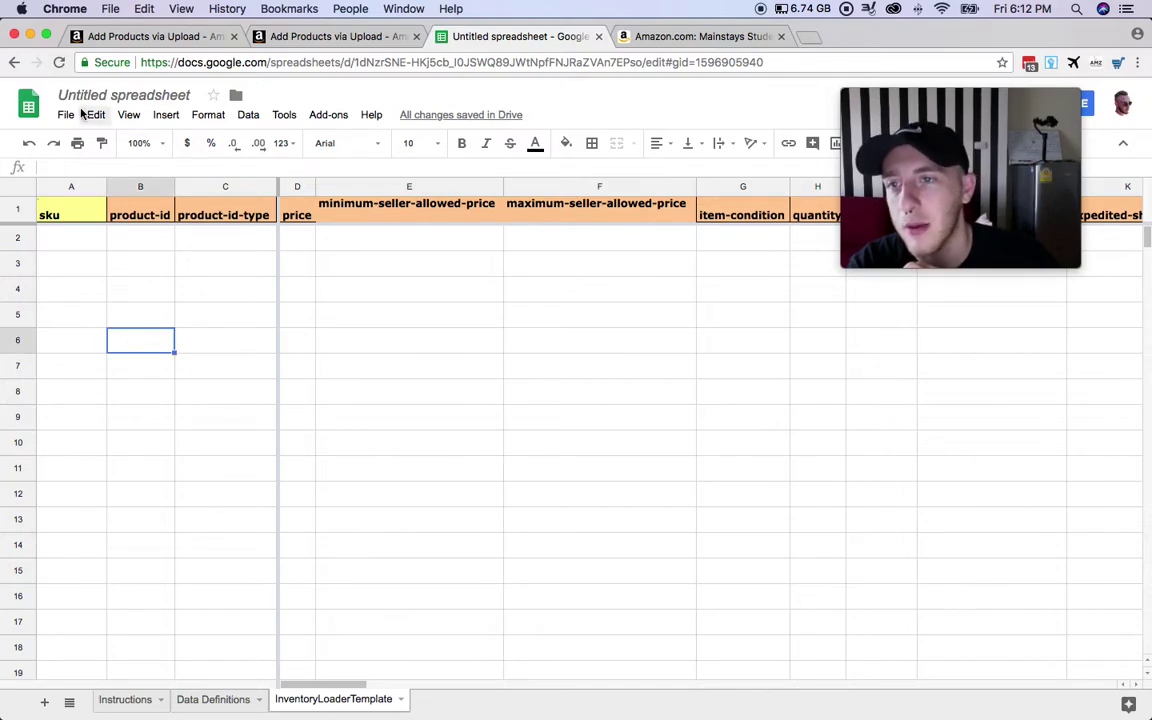
pyautogui.click(66, 116)
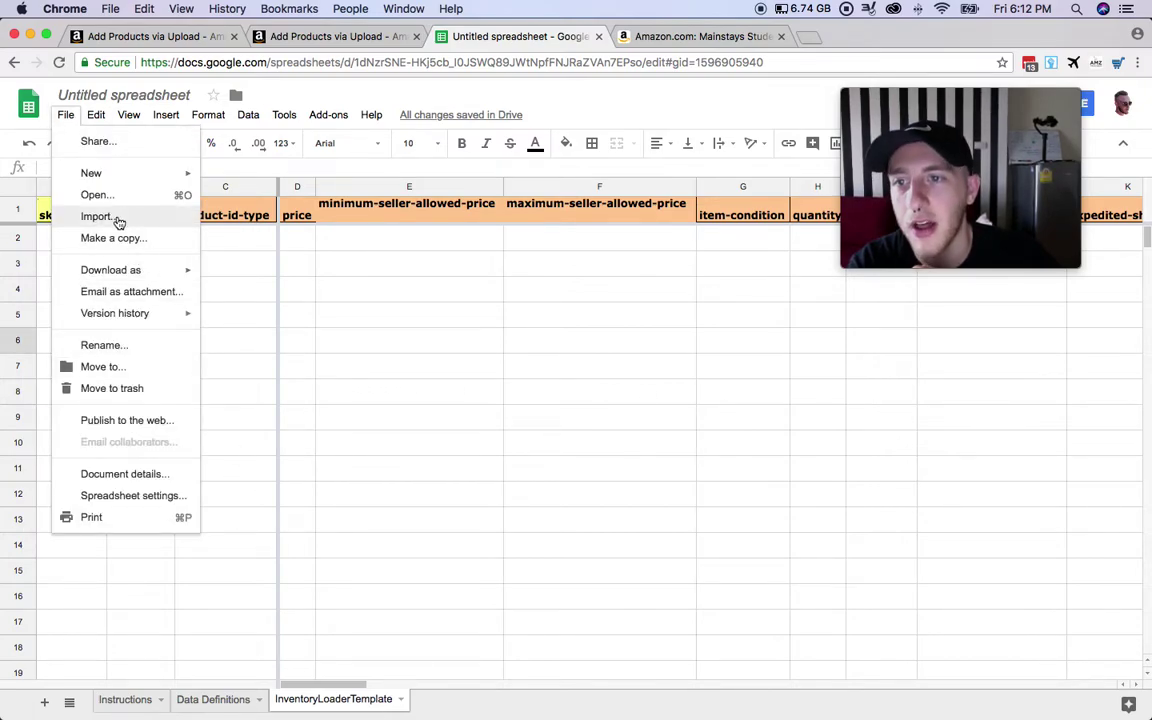
pyautogui.click(613, 390)
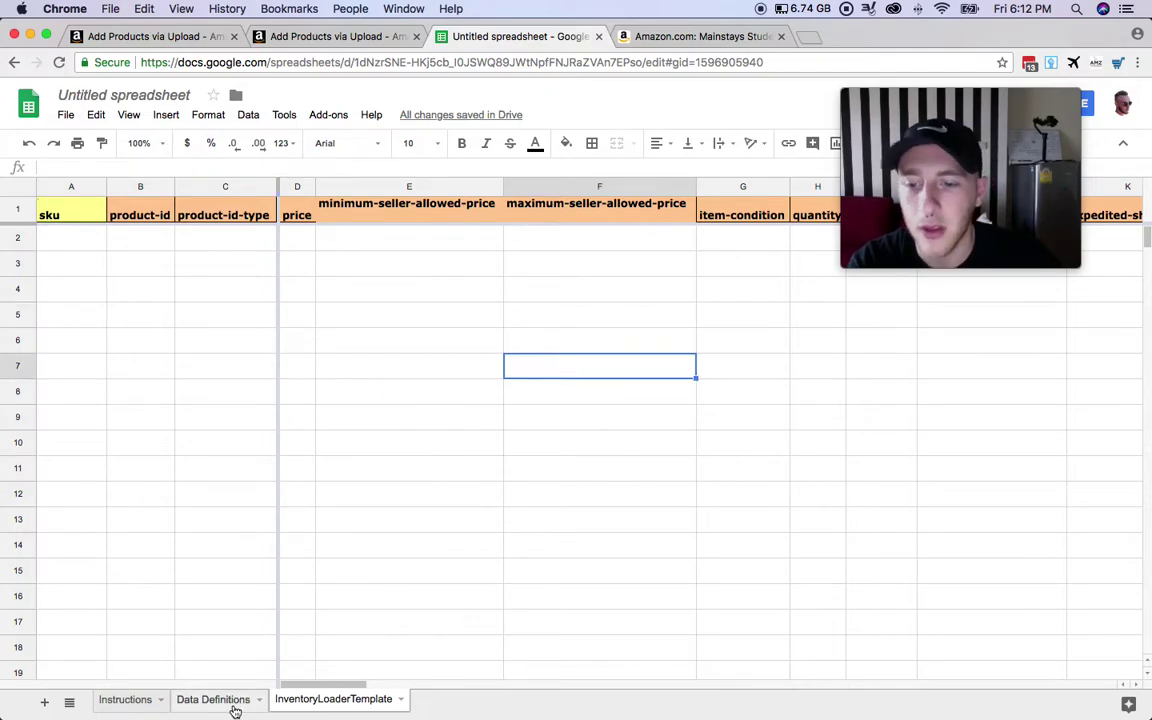
# Display the Instructions sheet, 'How to use your InventoryLoader Template', with Steps 1-4
pyautogui.click(130, 698)
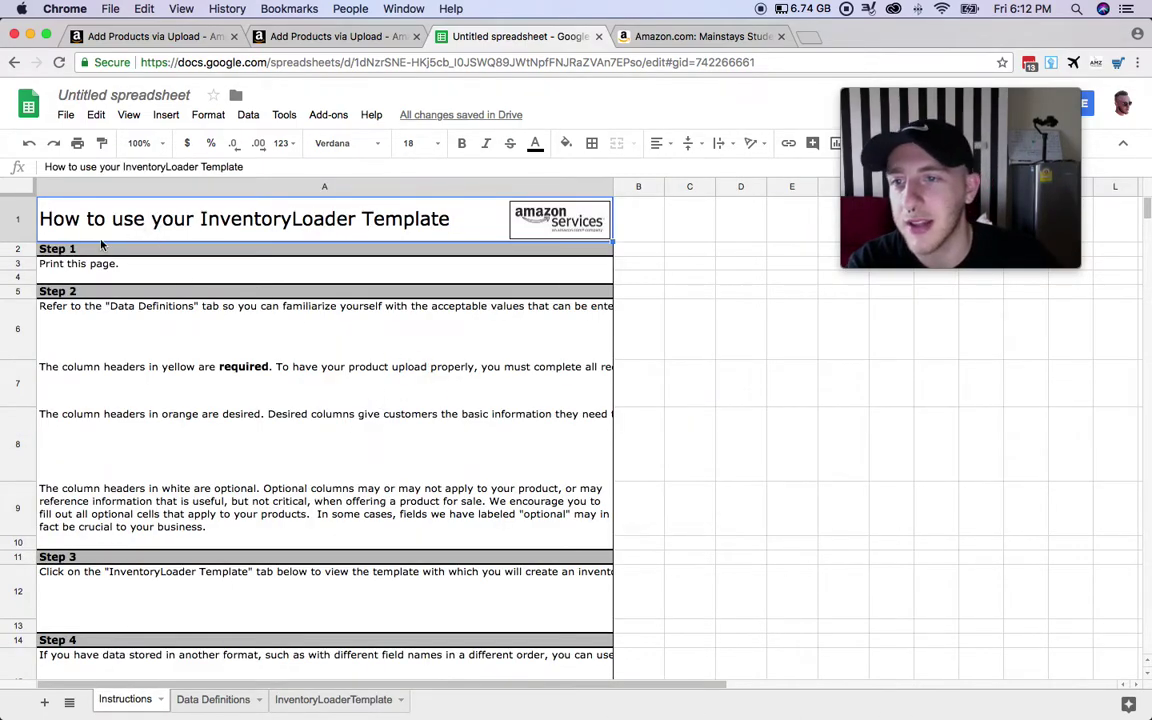
pyautogui.scroll(-1, 162, 267)
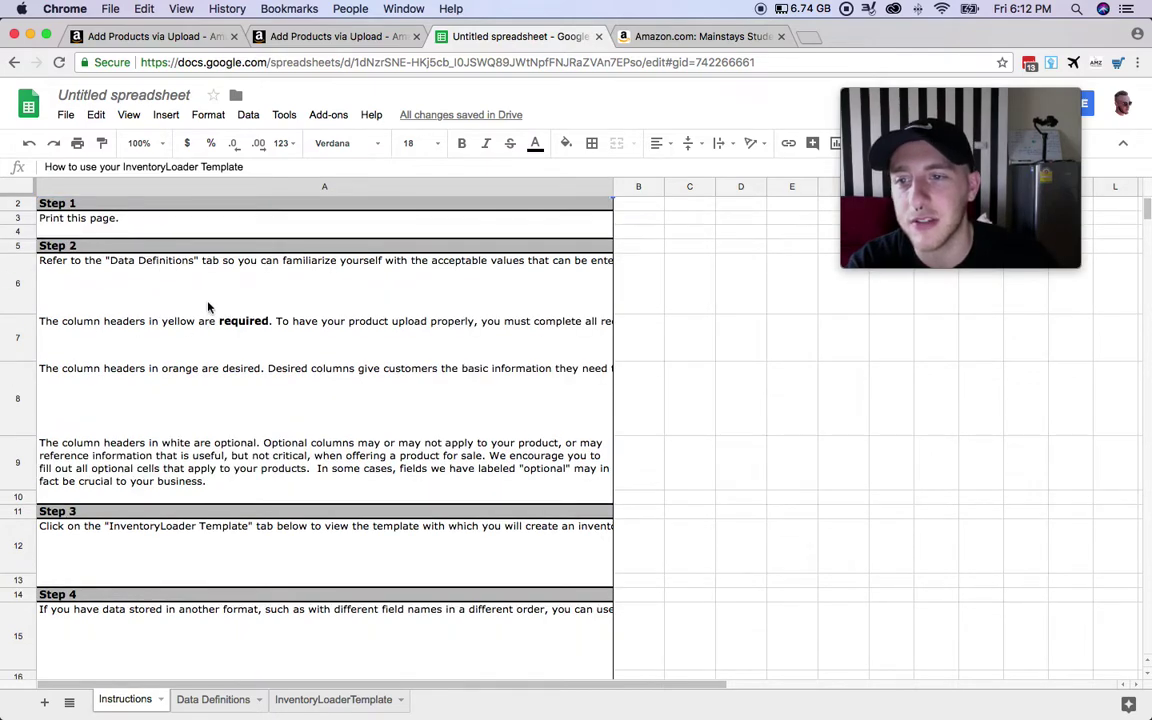
pyautogui.scroll(1, 208, 305)
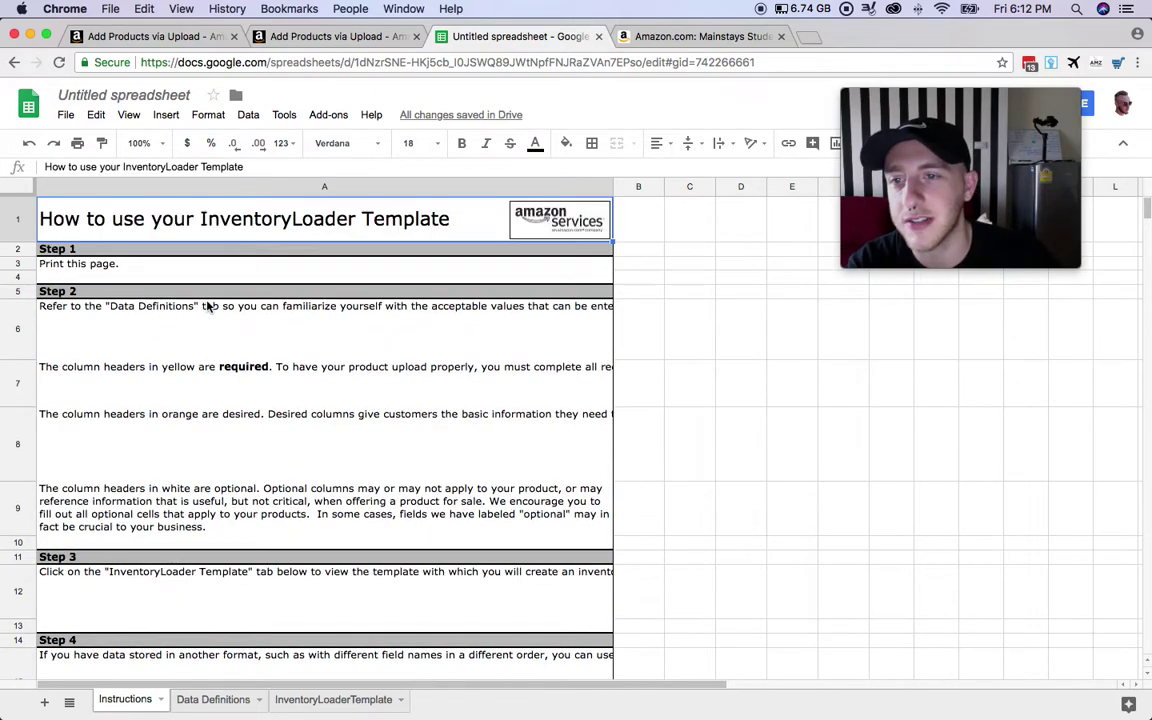
# Check the product-id definition on Data Definitions, then select the first product's sku cell
pyautogui.click(213, 700)
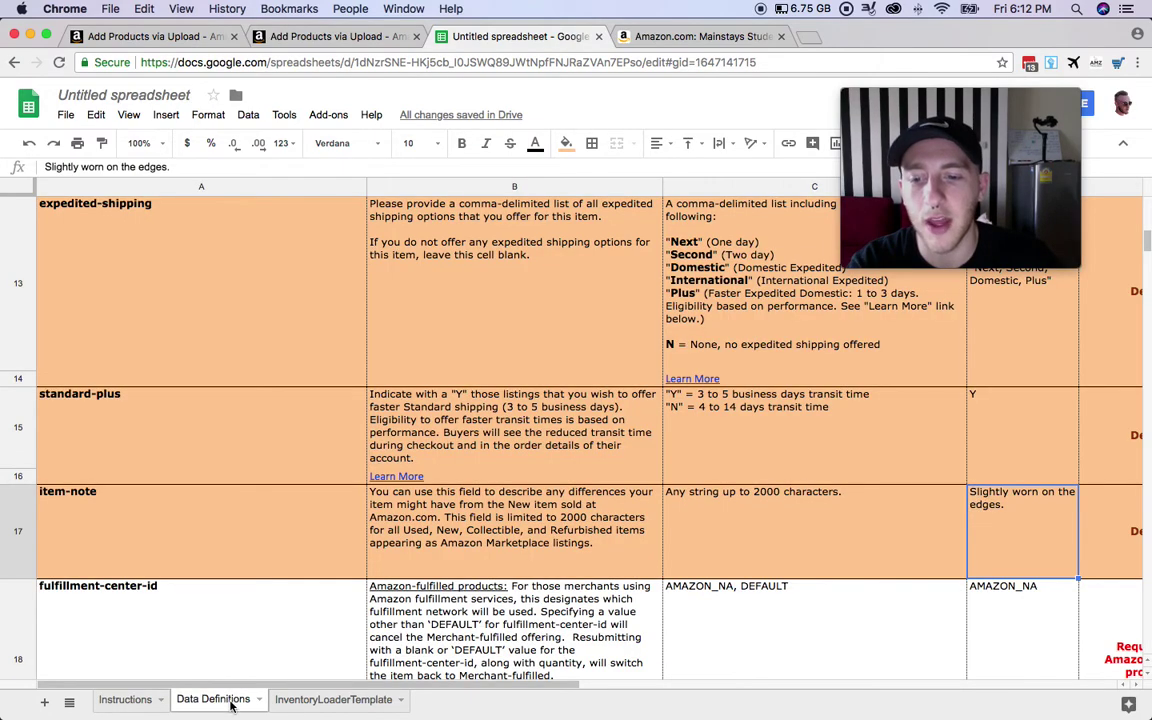
pyautogui.scroll(10, 501, 470)
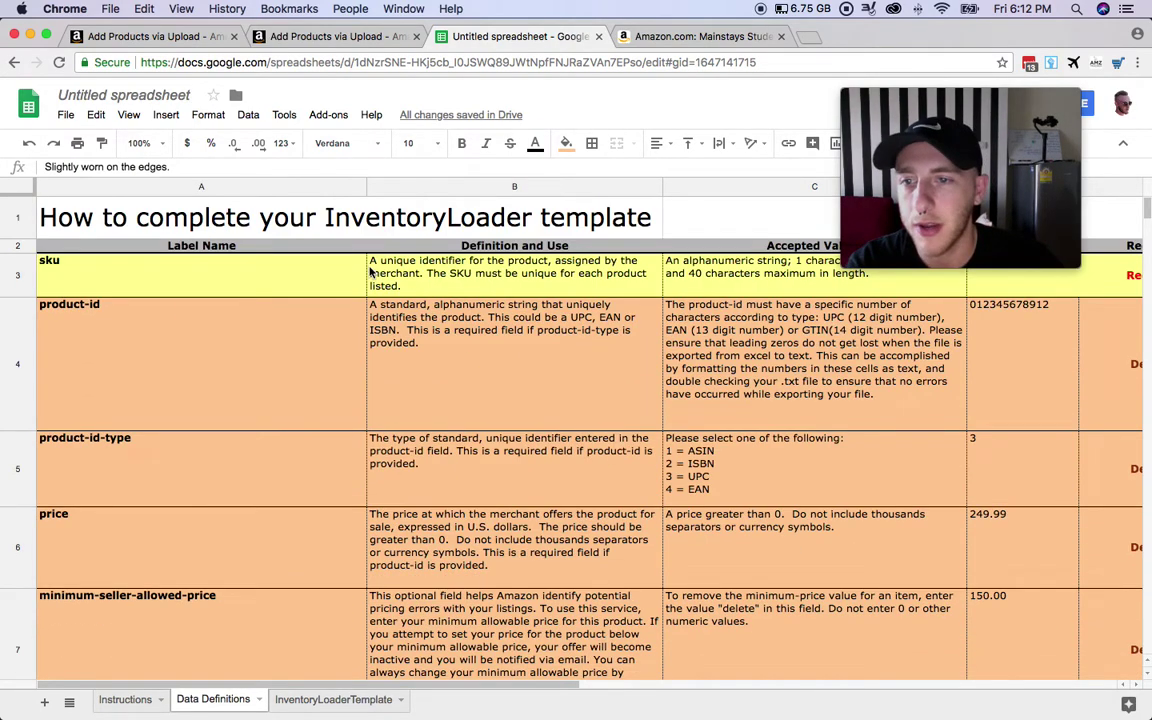
pyautogui.click(109, 300)
pyautogui.click(330, 699)
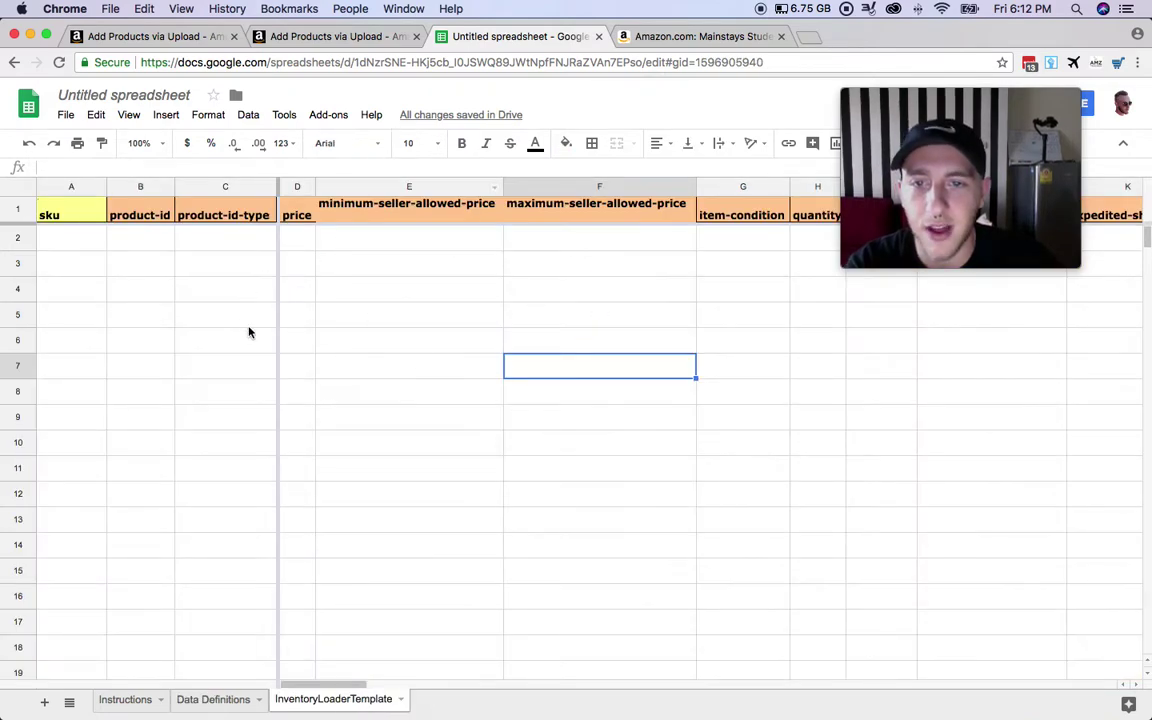
pyautogui.click(521, 242)
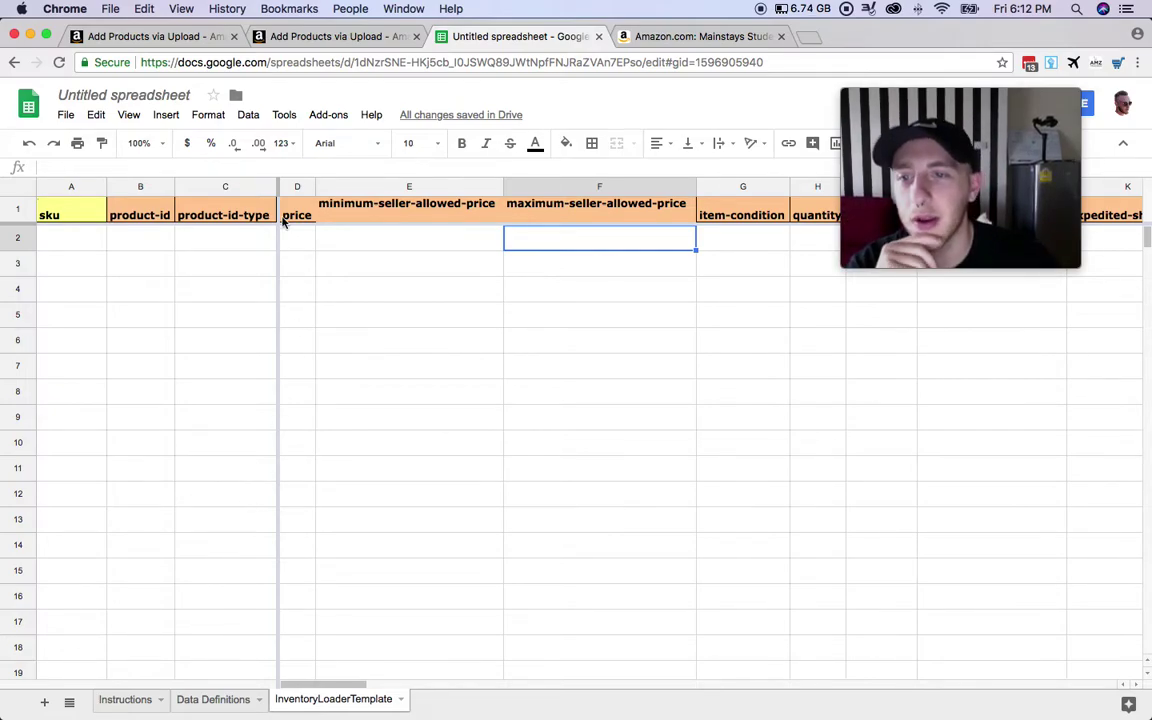
pyautogui.click(125, 238)
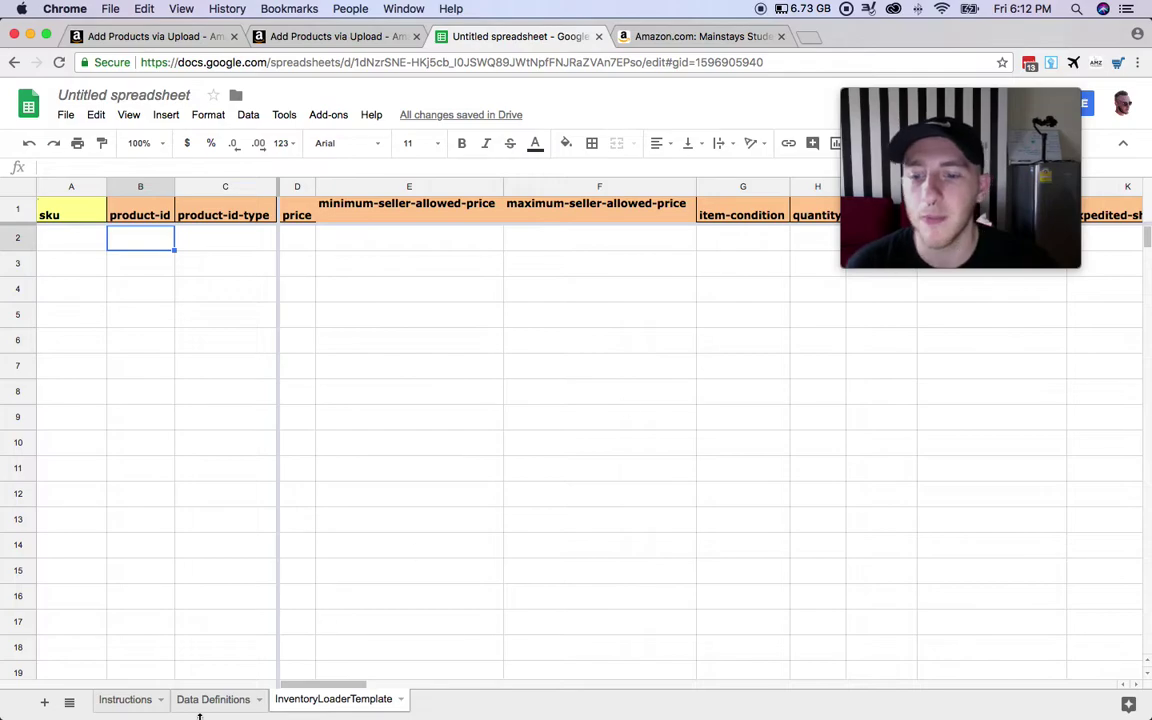
pyautogui.click(55, 238)
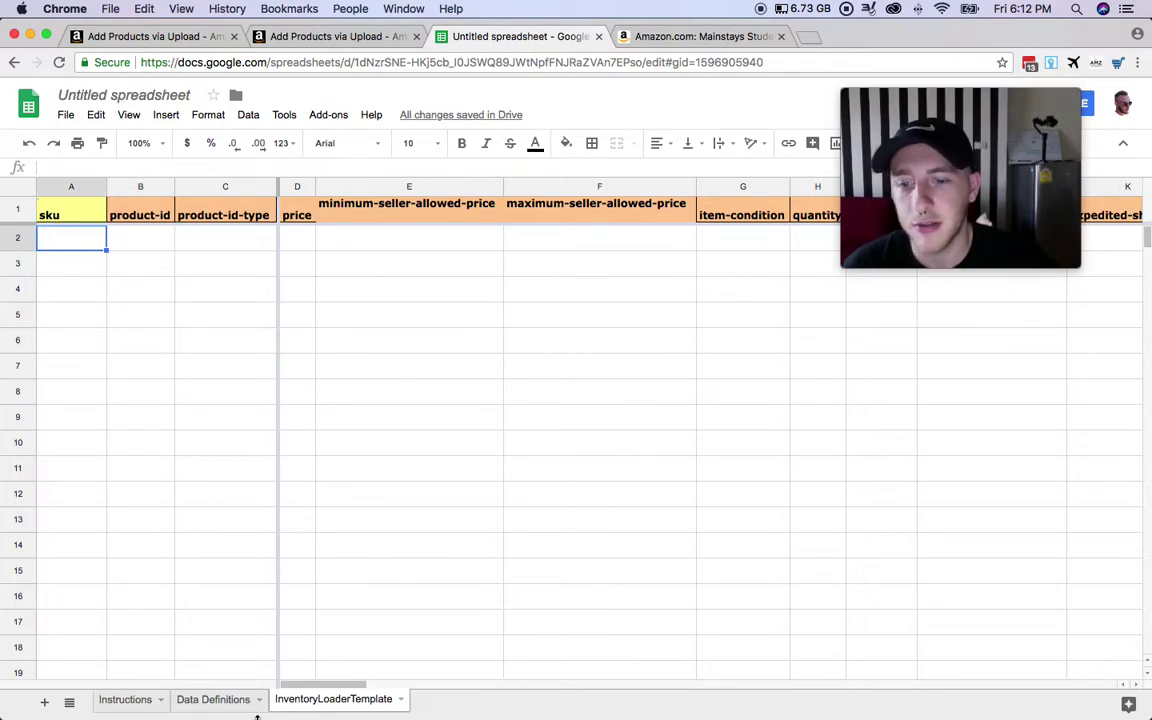
# Recheck the Required column on Data Definitions and return to the InventoryLoaderTemplate sheet
pyautogui.click(213, 700)
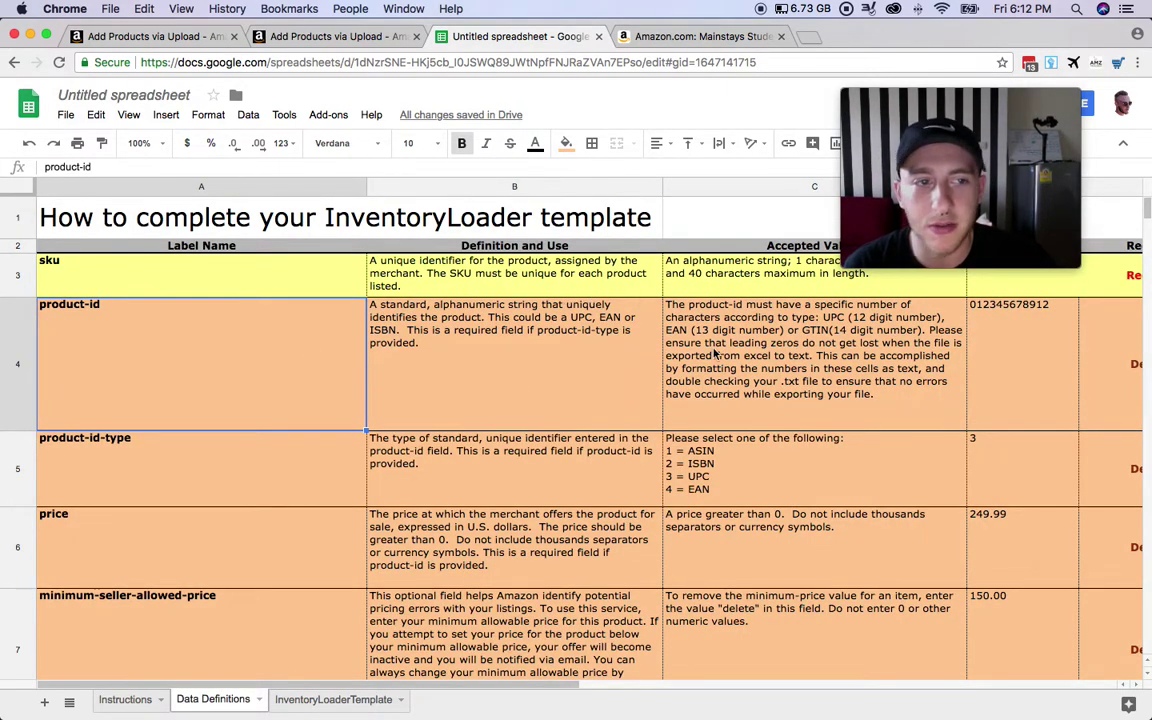
pyautogui.hscroll(5, 994, 275)
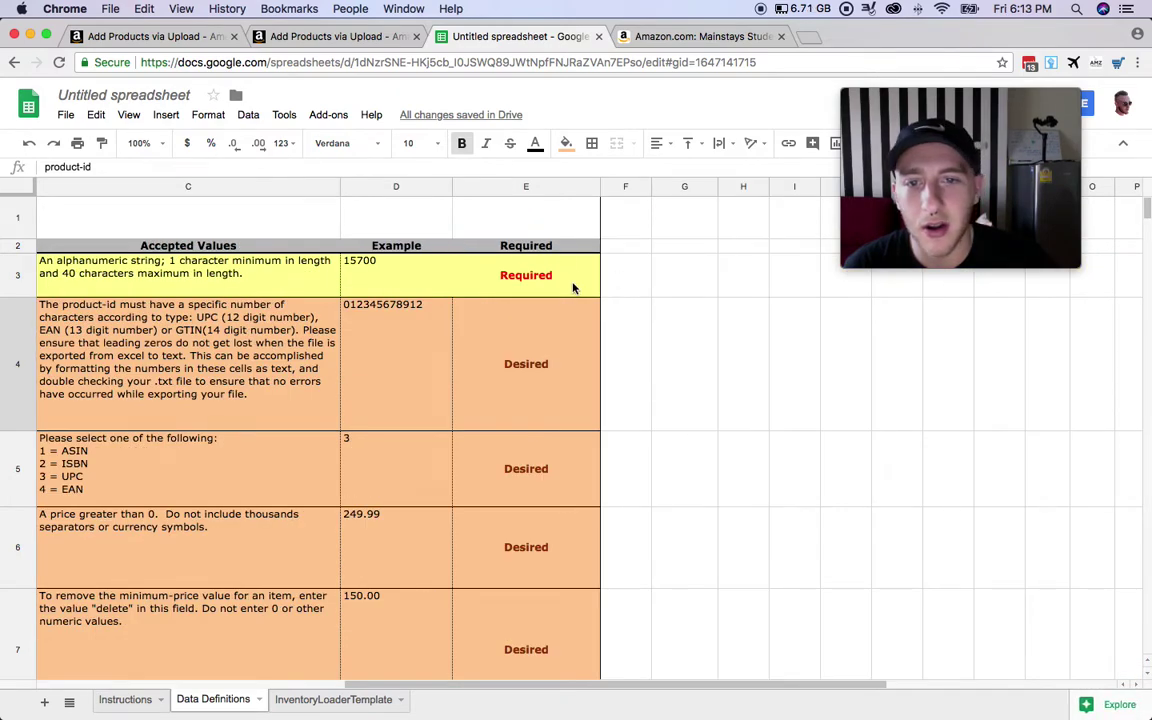
pyautogui.hscroll(-5, 571, 288)
pyautogui.click(333, 699)
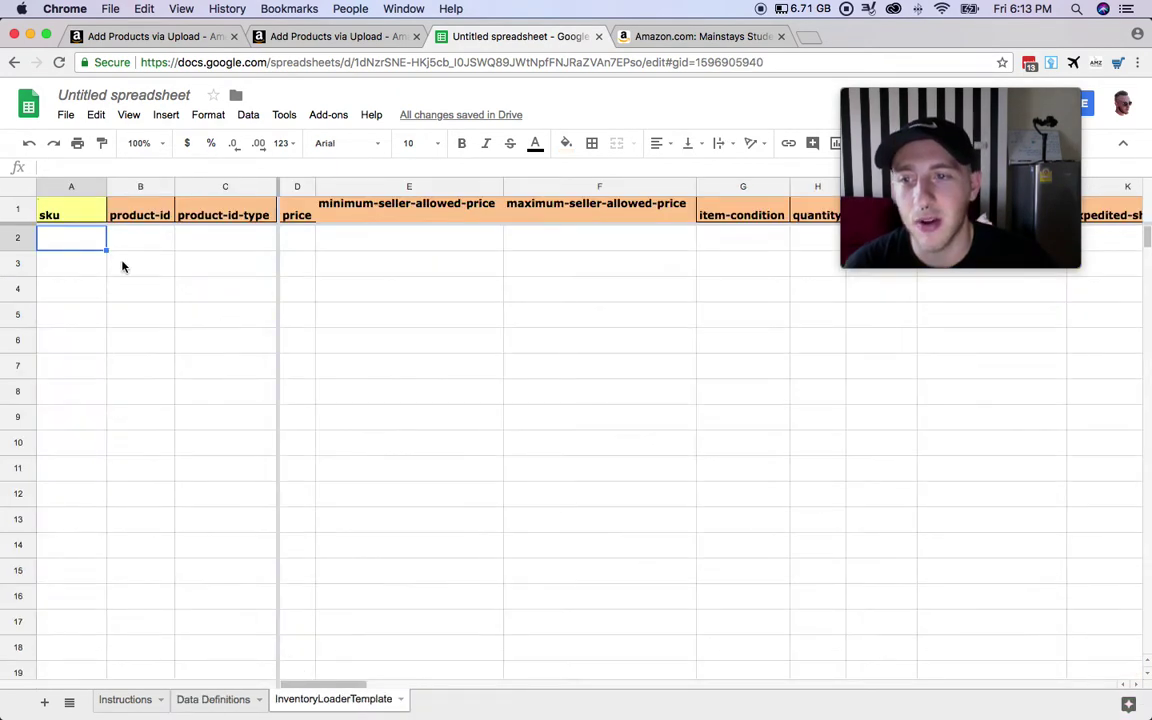
pyautogui.write('82034752345')
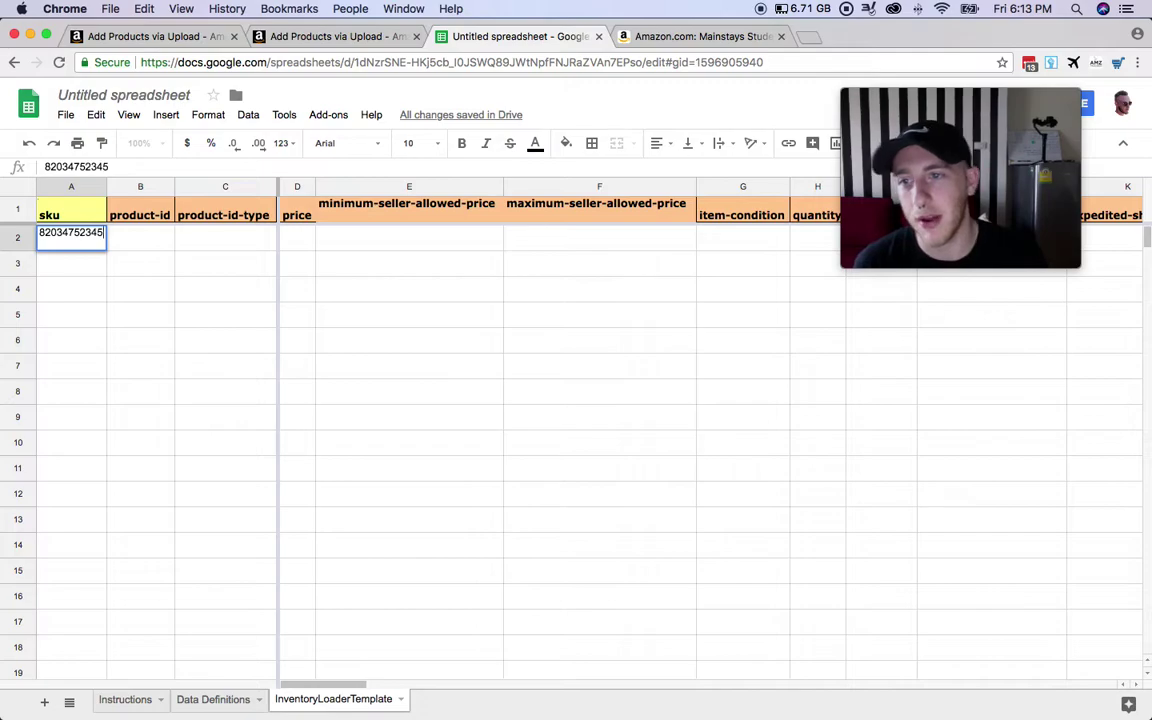
pyautogui.press('Return')
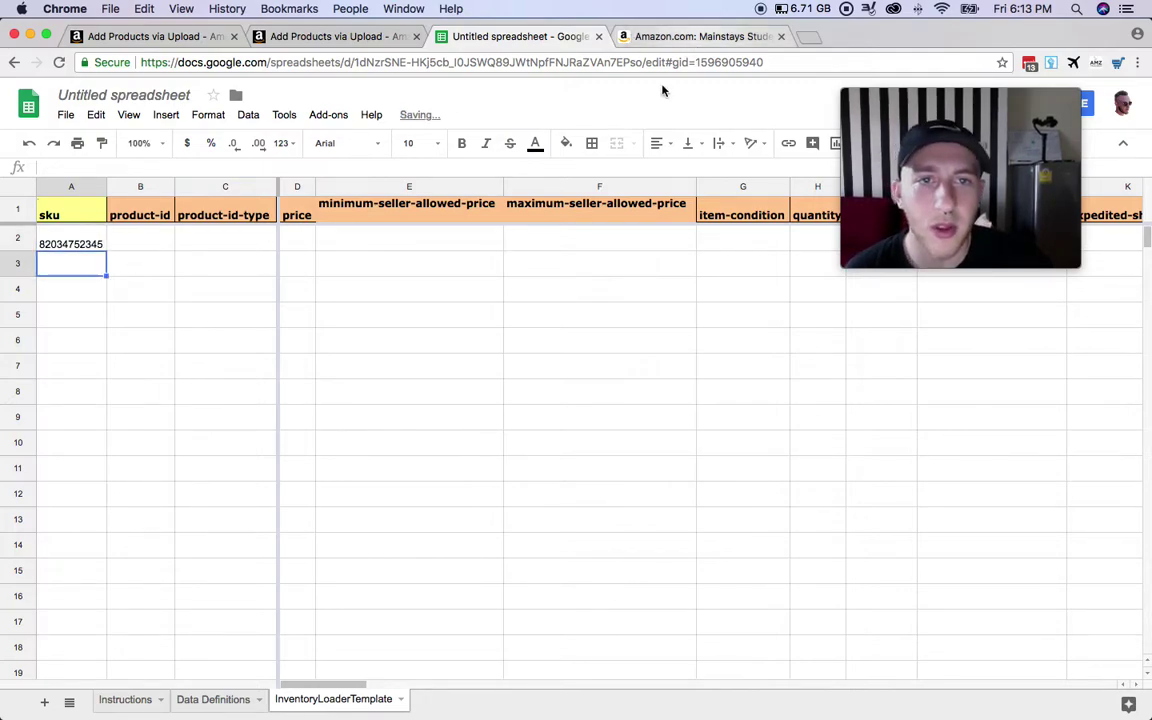
pyautogui.click(700, 36)
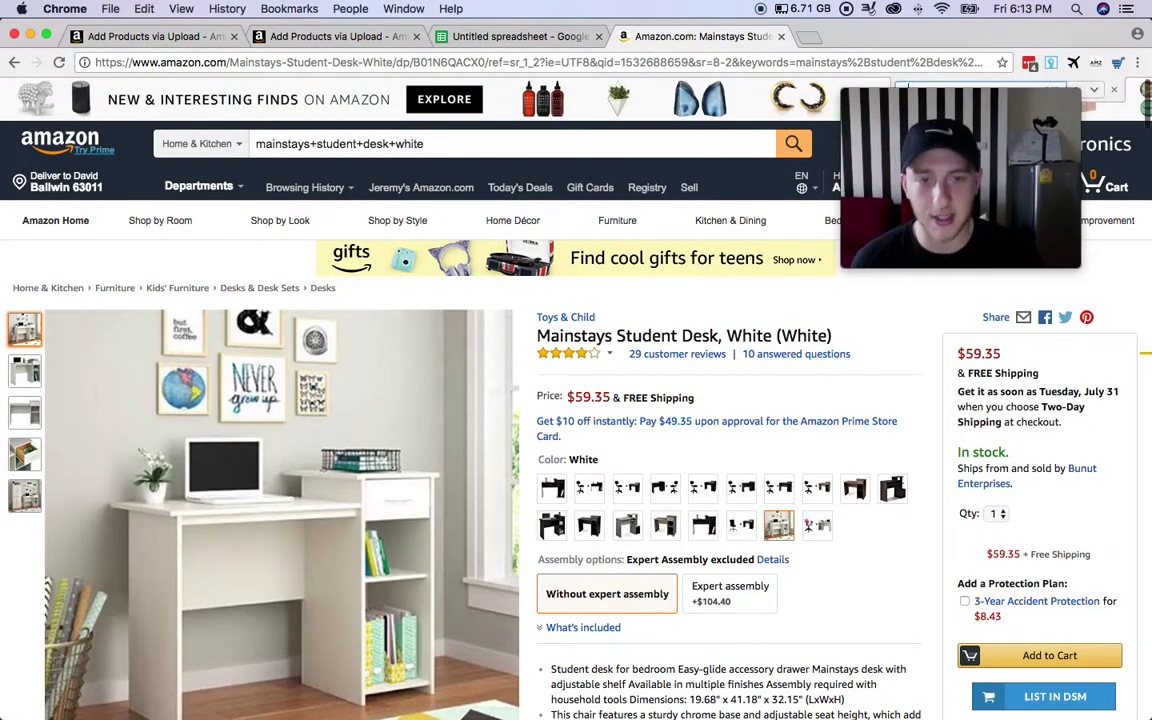
pyautogui.scroll(-15, 547, 510)
pyautogui.scroll(4, 560, 425)
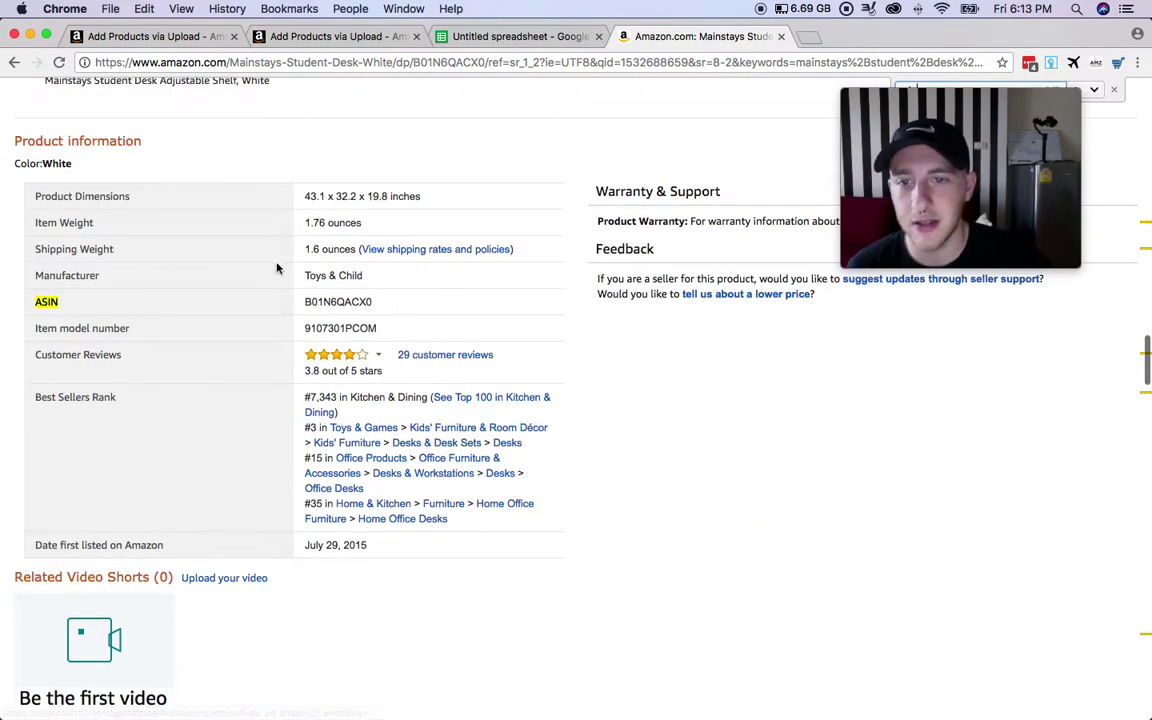
pyautogui.doubleClick(320, 301)
pyautogui.press('super+c')
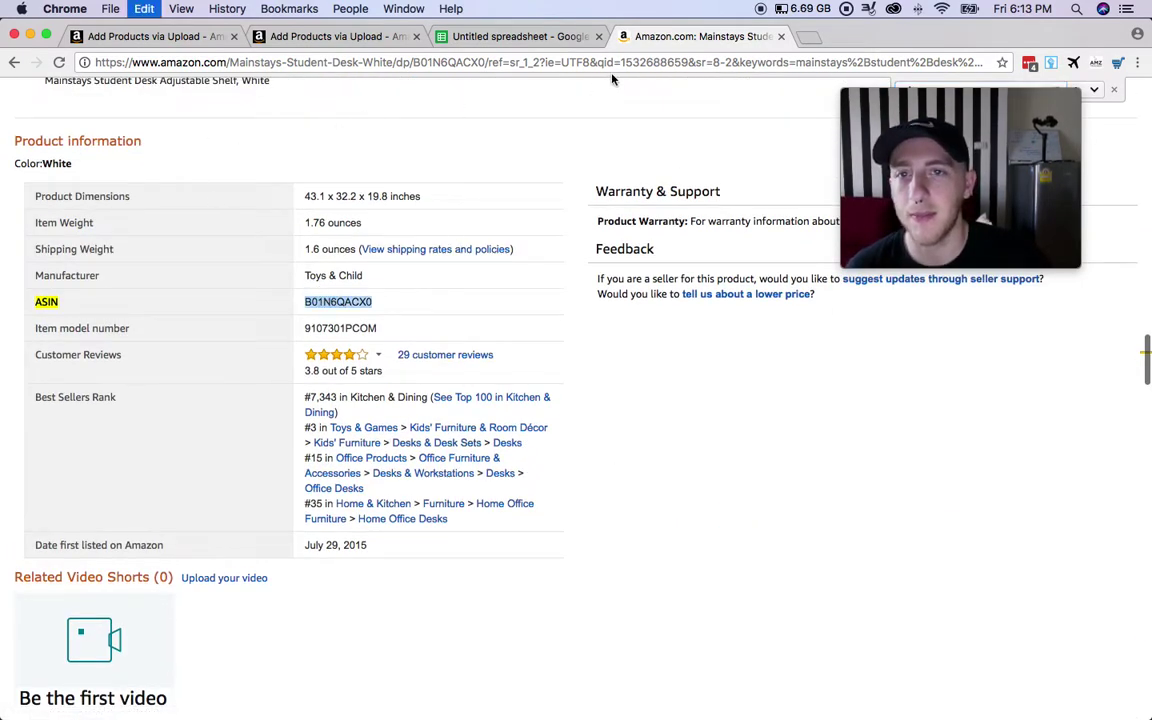
pyautogui.click(530, 36)
pyautogui.click(136, 240)
pyautogui.press('super+v')
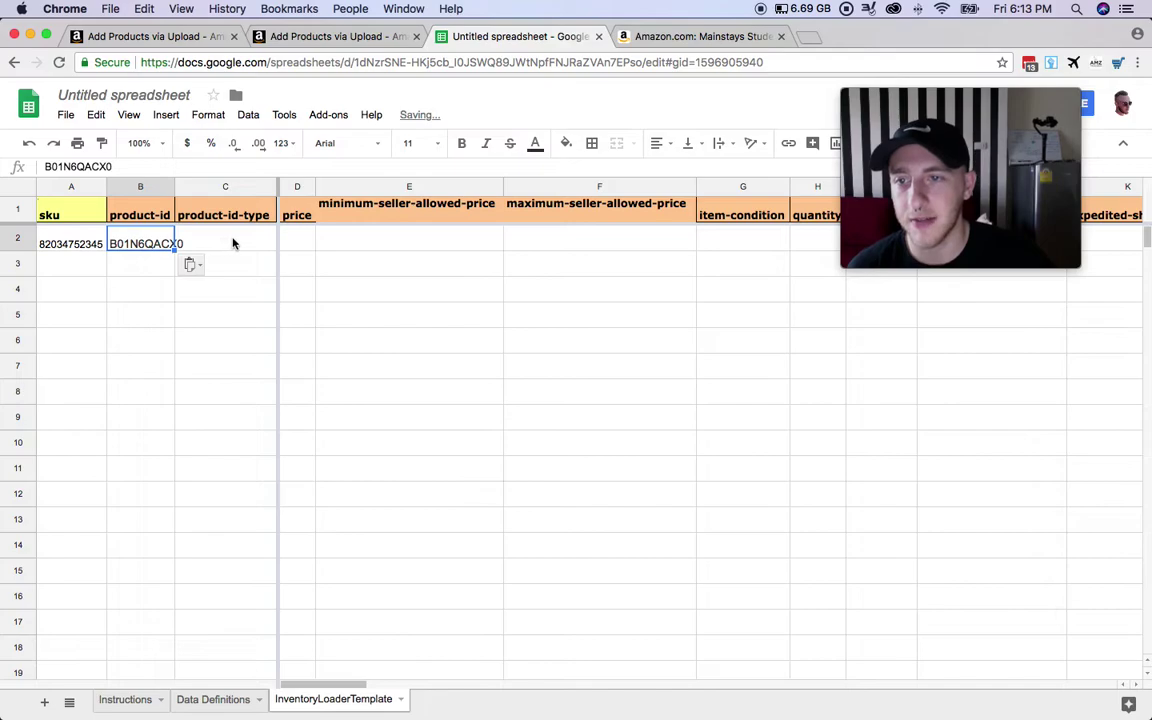
pyautogui.click(234, 240)
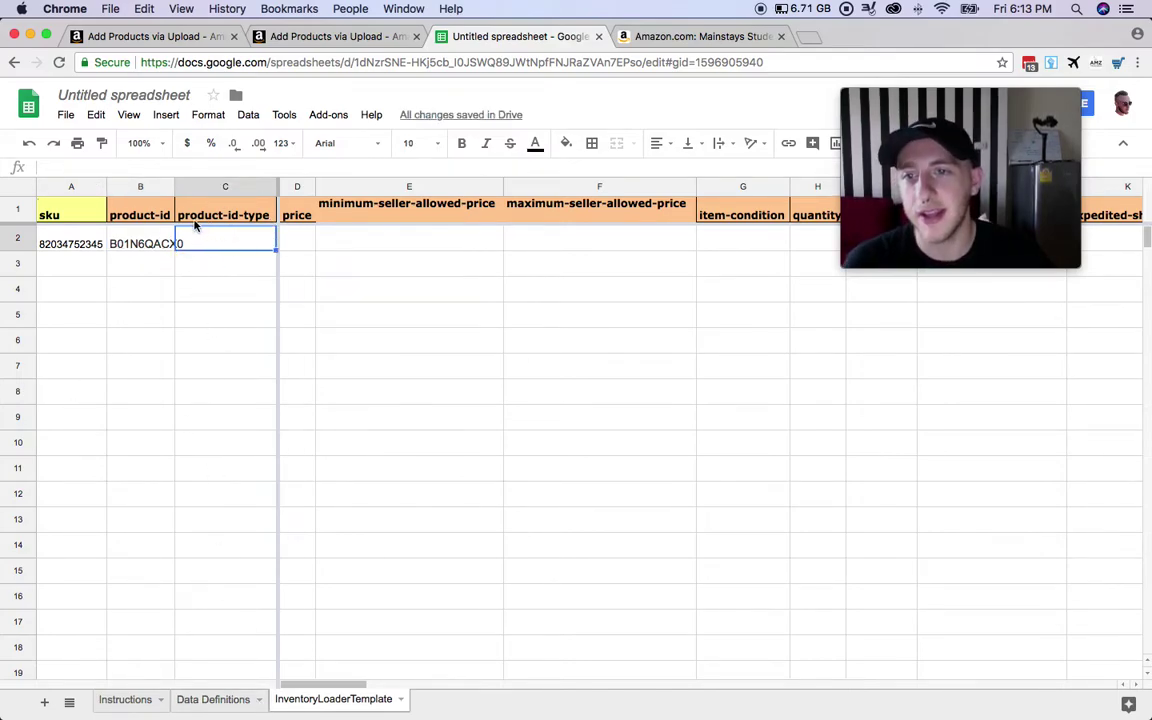
# Look up the accepted product-id-type values and enter 1 (ASIN) in C2
pyautogui.click(215, 699)
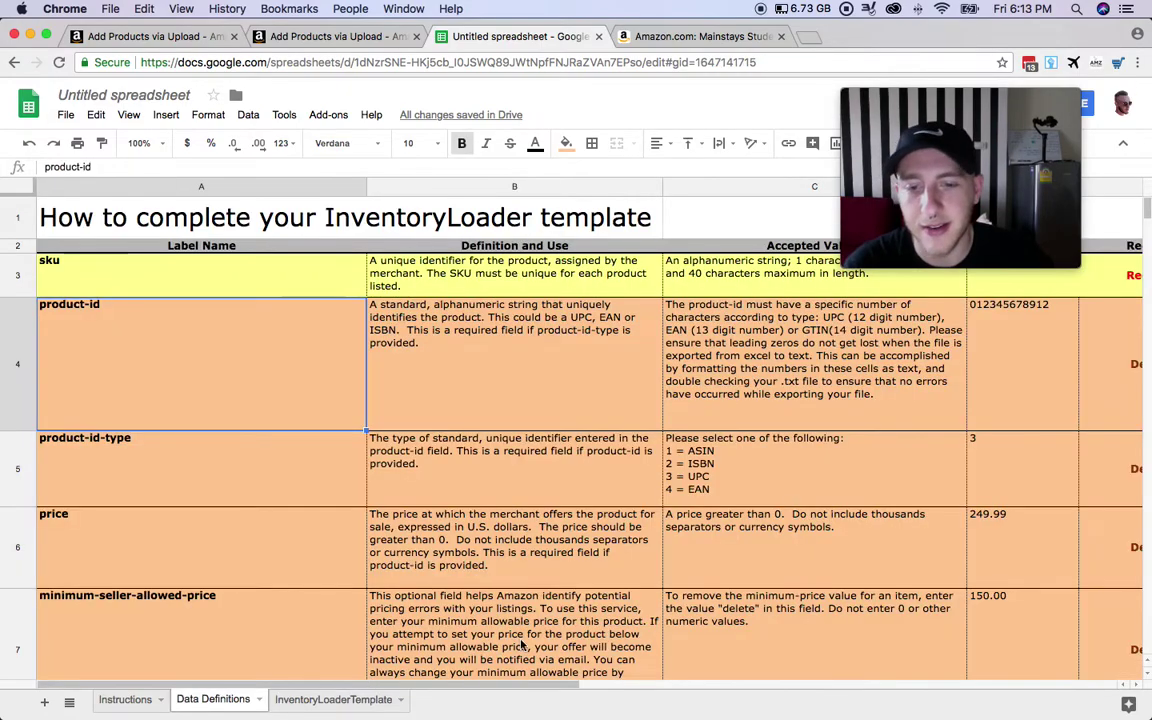
pyautogui.click(699, 459)
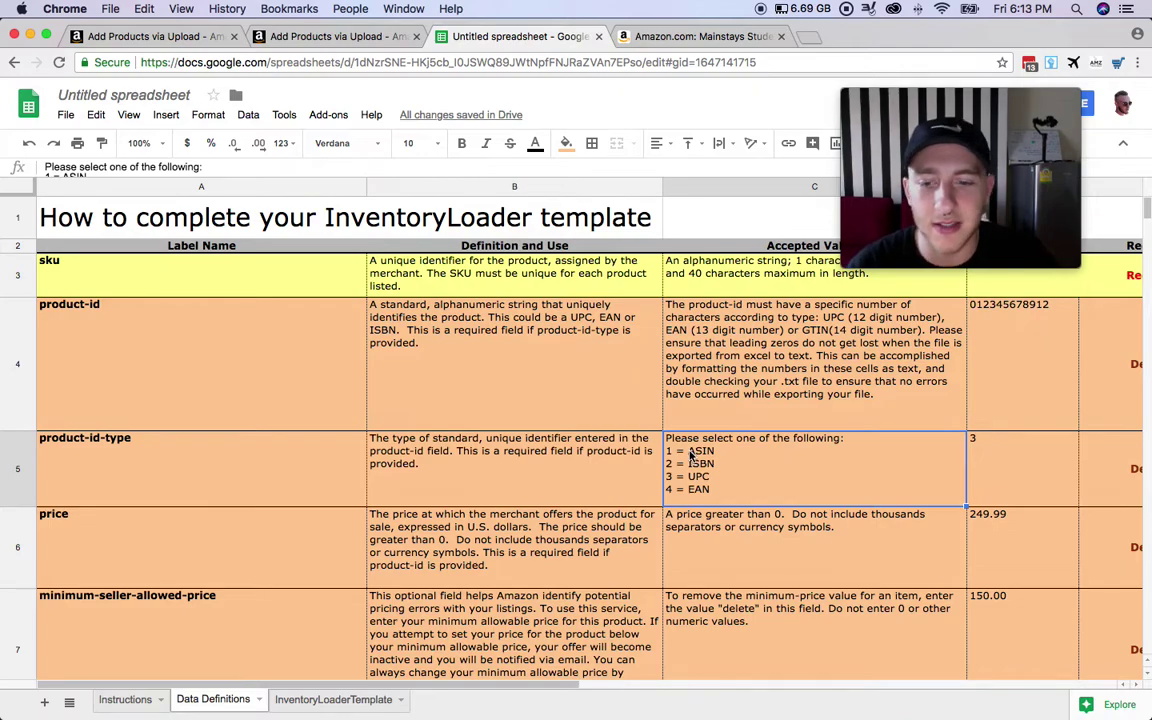
pyautogui.click(342, 699)
pyautogui.write('1')
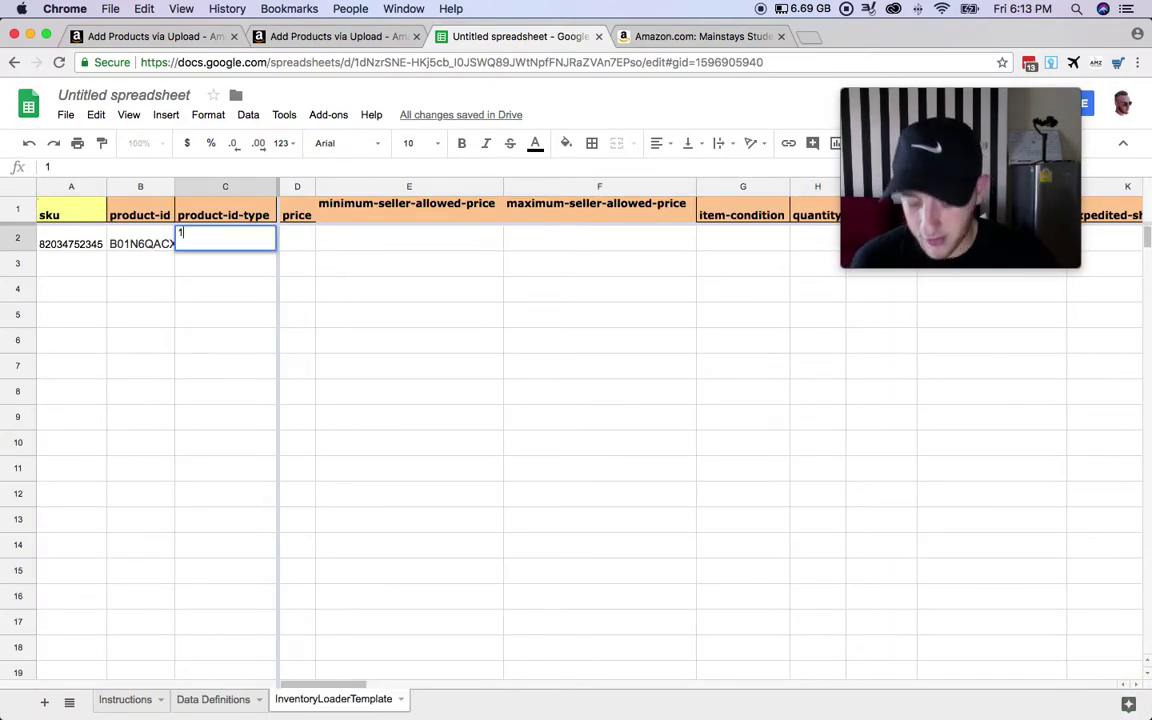
pyautogui.click(291, 240)
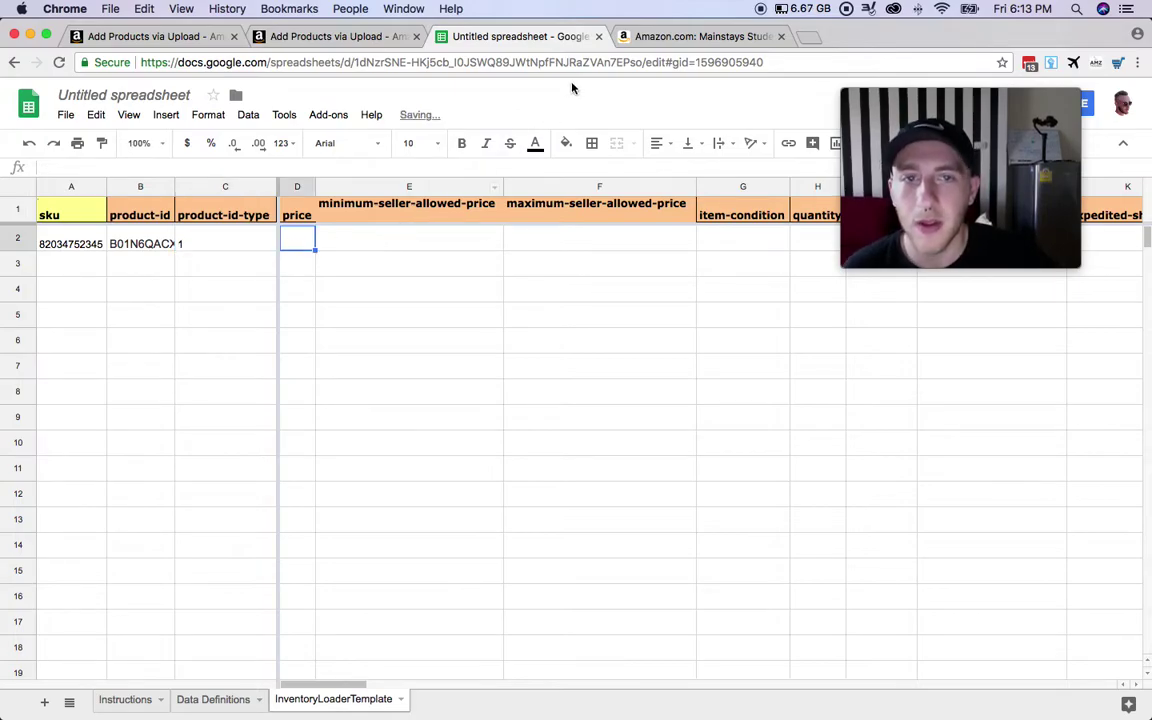
# Paste the lowest Amazon seller price into D2 and correct it to 59.33
pyautogui.click(663, 38)
pyautogui.scroll(5, 703, 395)
pyautogui.scroll(15, 707, 400)
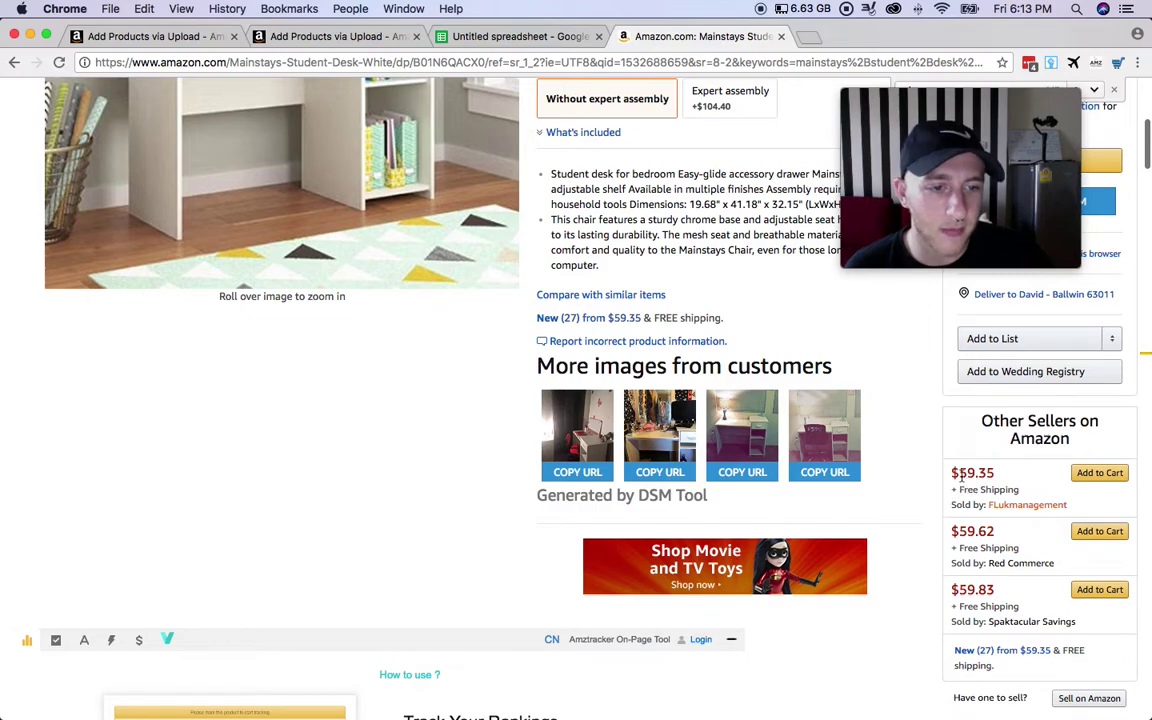
pyautogui.moveTo(952, 473)
pyautogui.mouseDown()
pyautogui.moveTo(992, 473)
pyautogui.moveTo(963, 473)
pyautogui.mouseUp()
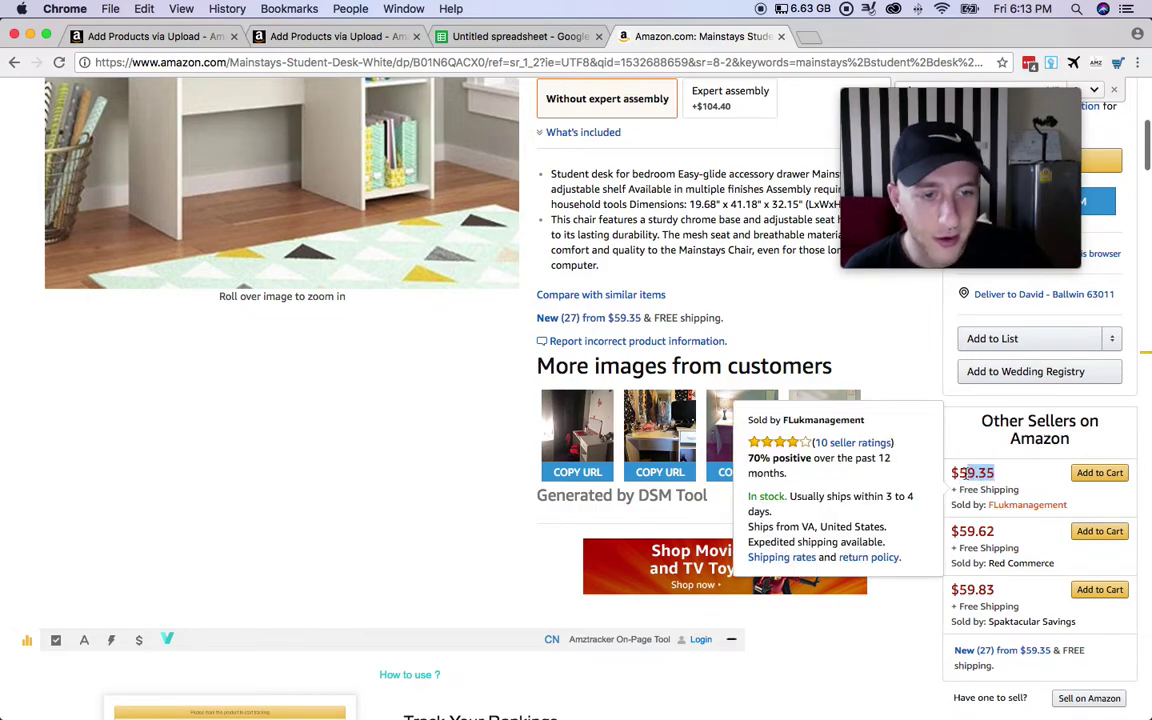
pyautogui.click(515, 36)
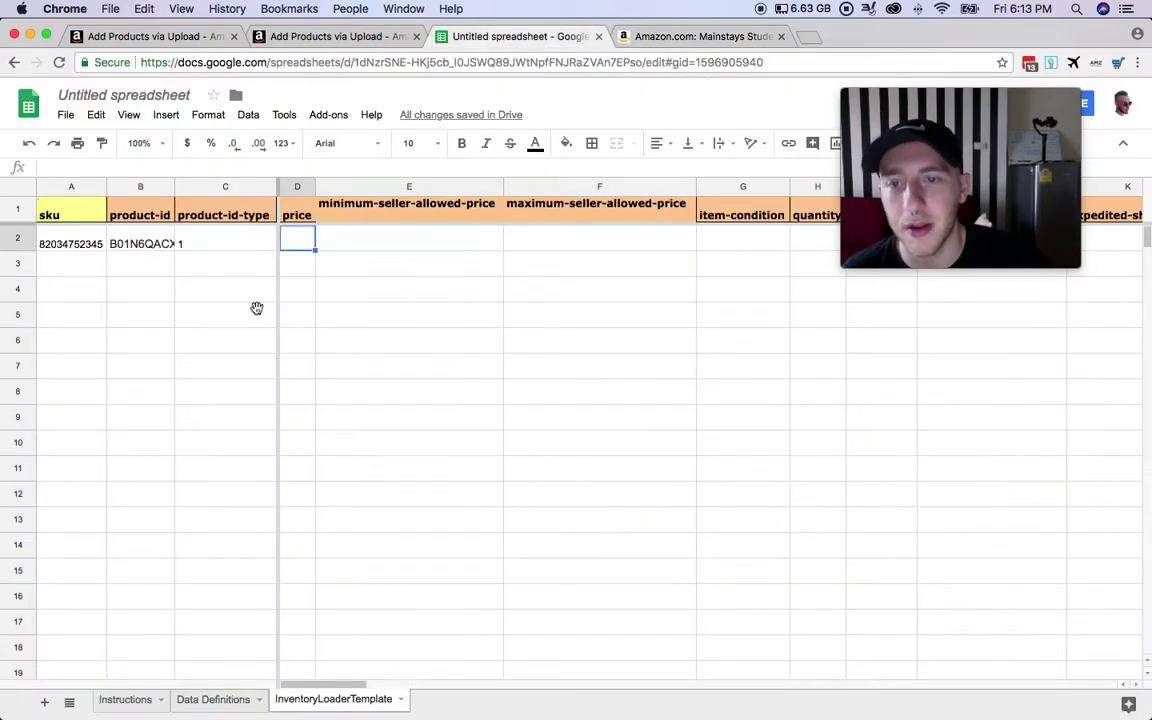
pyautogui.click(305, 241)
pyautogui.hotkey('ctrl', 'v')
pyautogui.press('Return')
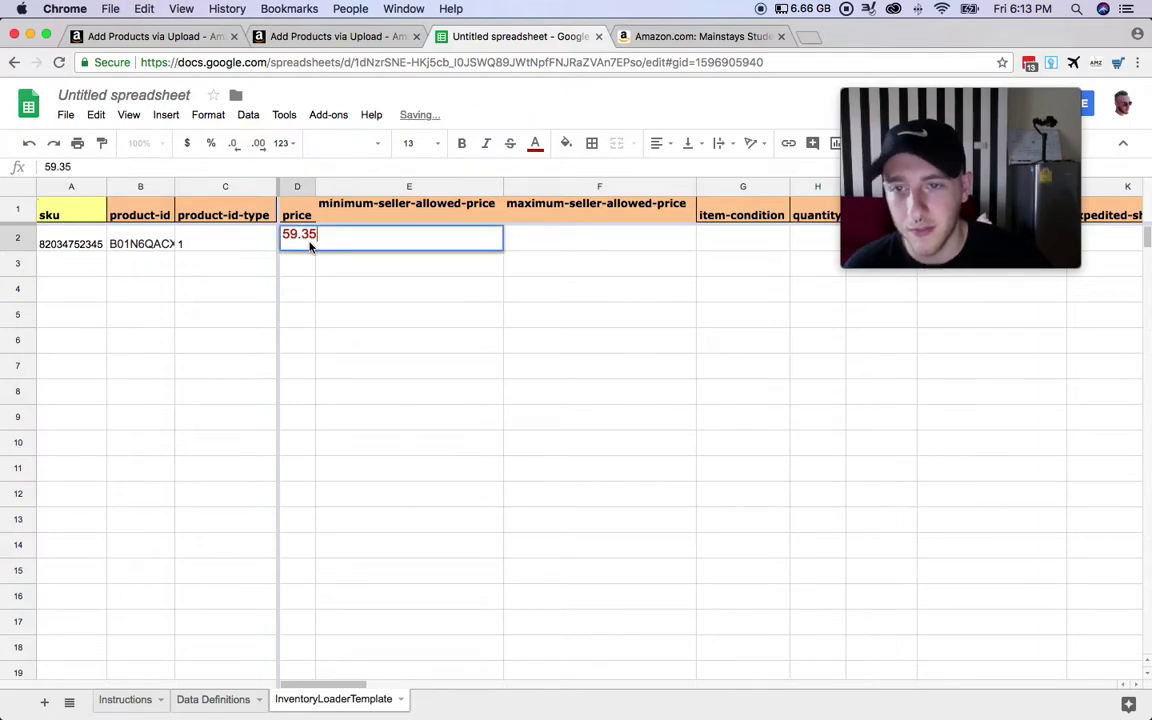
pyautogui.press('BackSpace')
pyautogui.write('59.')
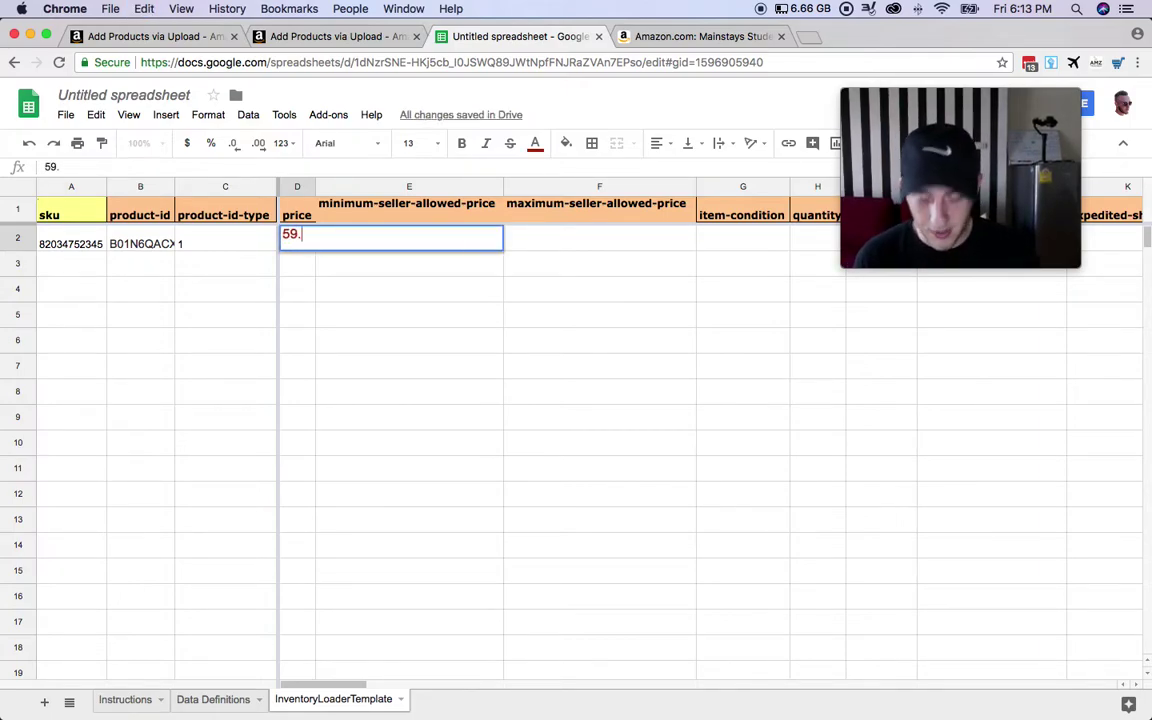
pyautogui.write('33')
pyautogui.click(297, 288)
# Make the 59.33 price in D2 black text
pyautogui.click(292, 238)
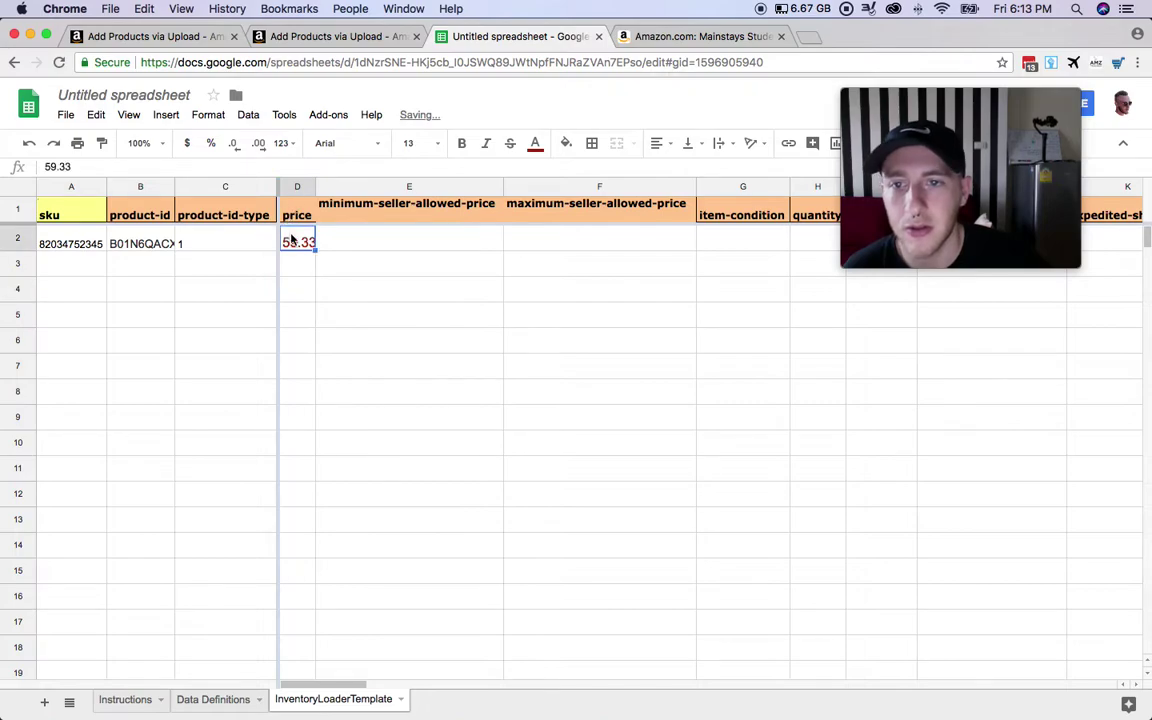
pyautogui.click(535, 143)
pyautogui.click(541, 192)
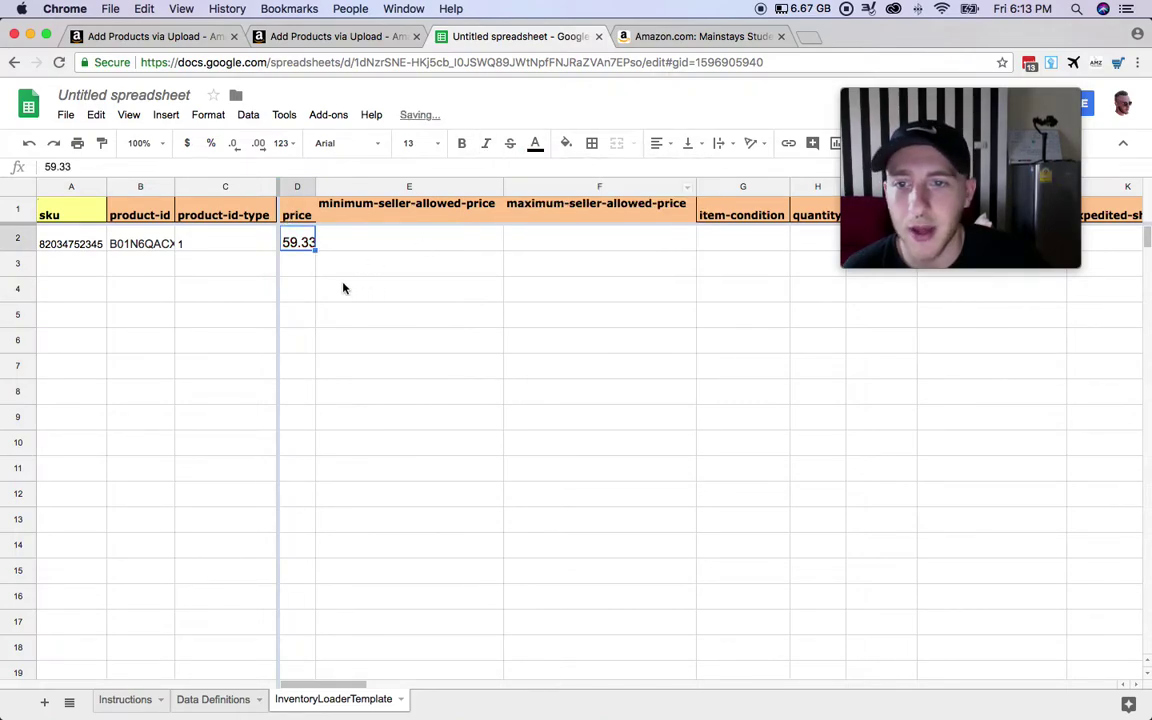
pyautogui.click(300, 264)
pyautogui.click(300, 242)
pyautogui.click(360, 247)
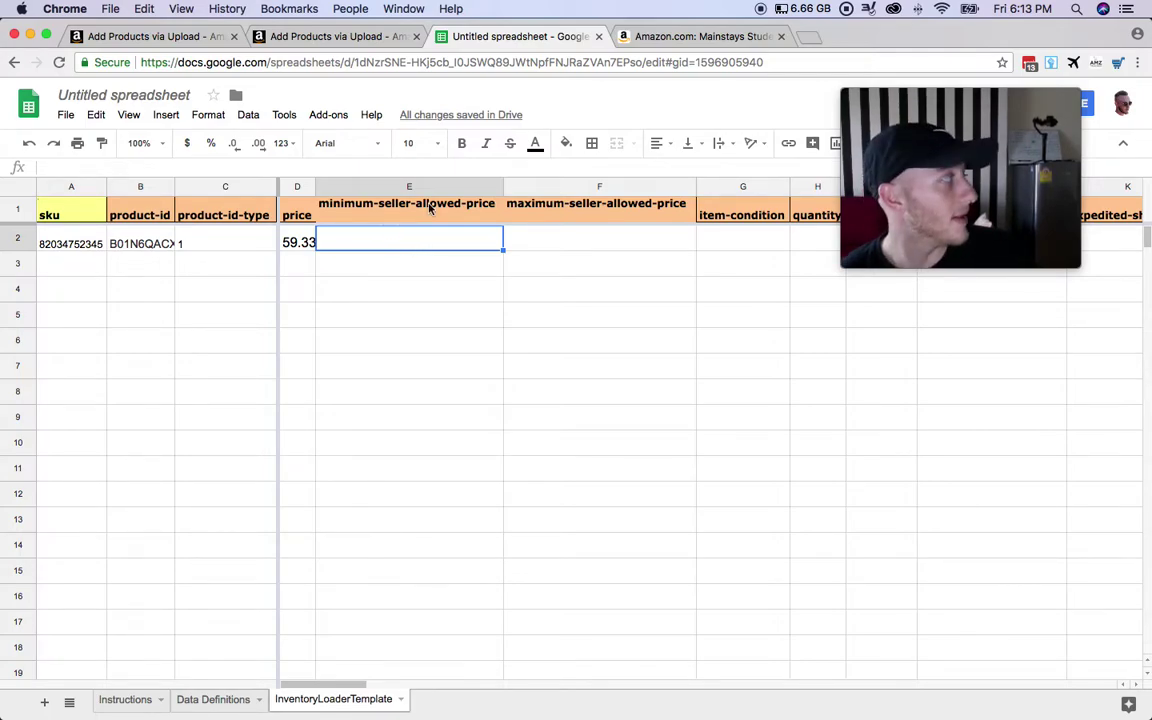
# Enter delete as both the minimum (E2) and maximum (F2) seller-allowed prices
pyautogui.click(210, 699)
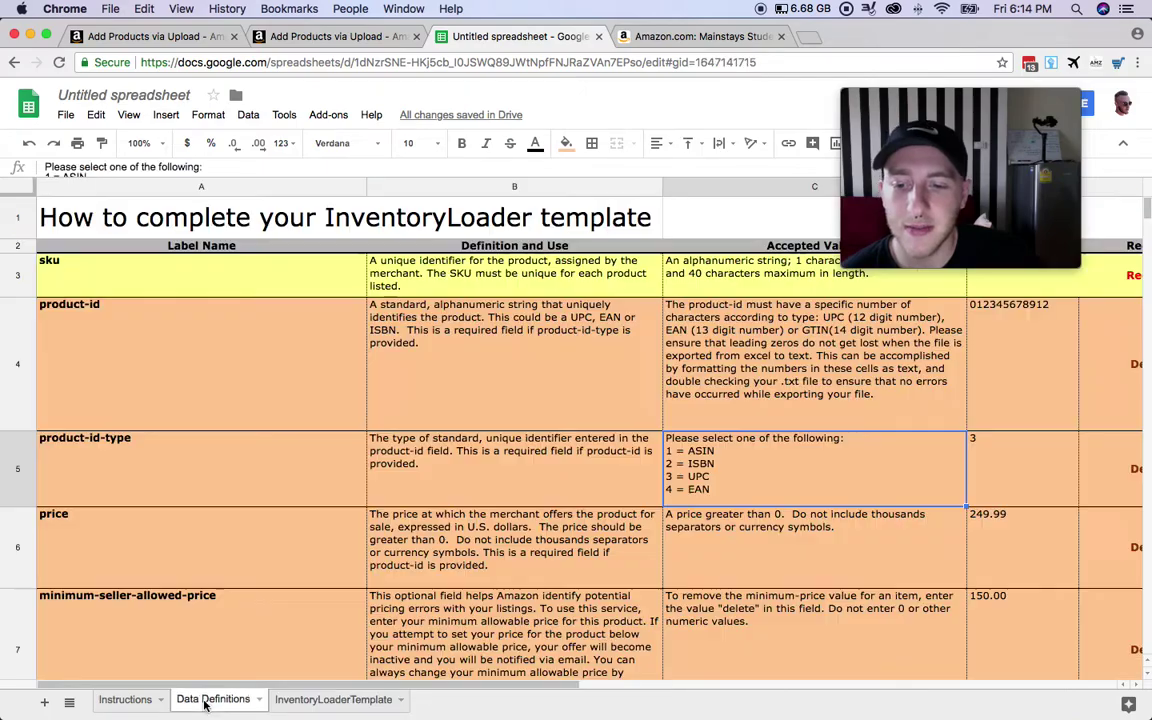
pyautogui.scroll(-2, 457, 492)
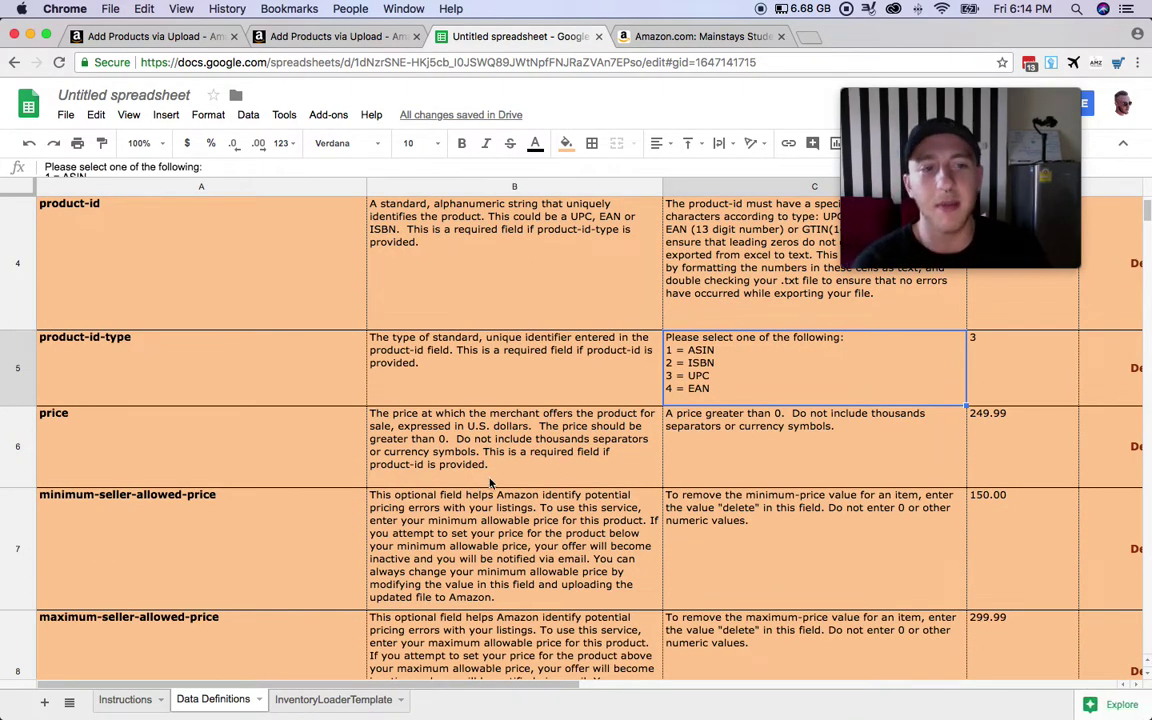
pyautogui.click(313, 700)
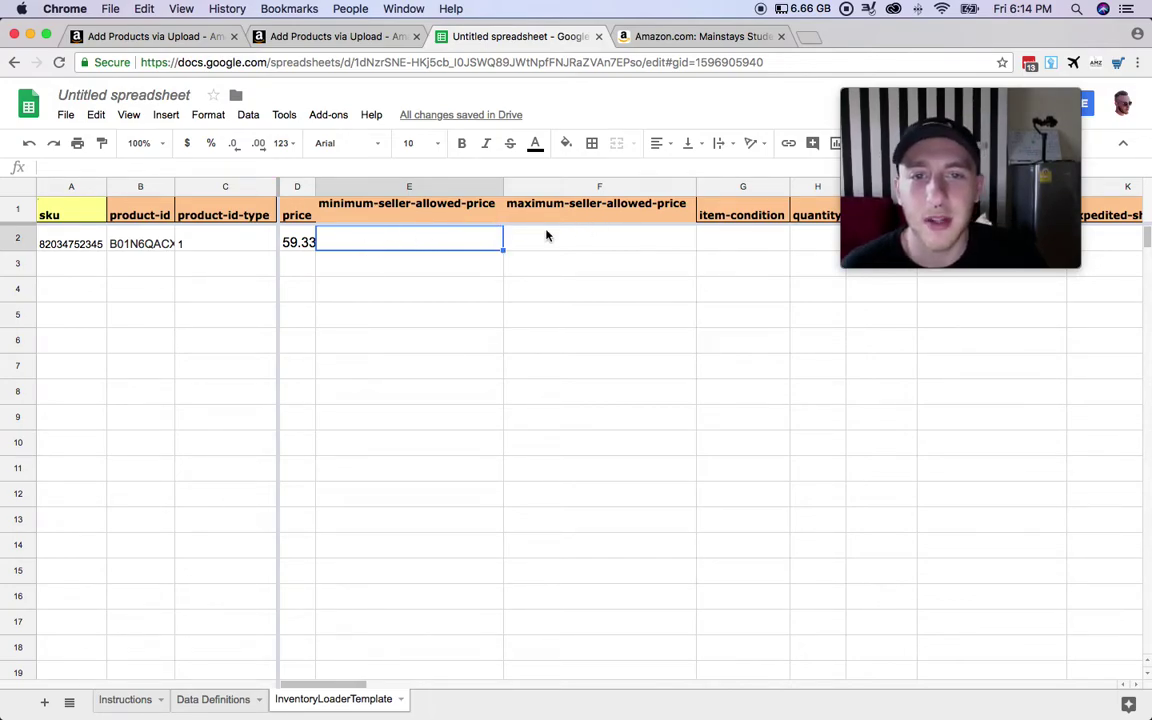
pyautogui.write('delete')
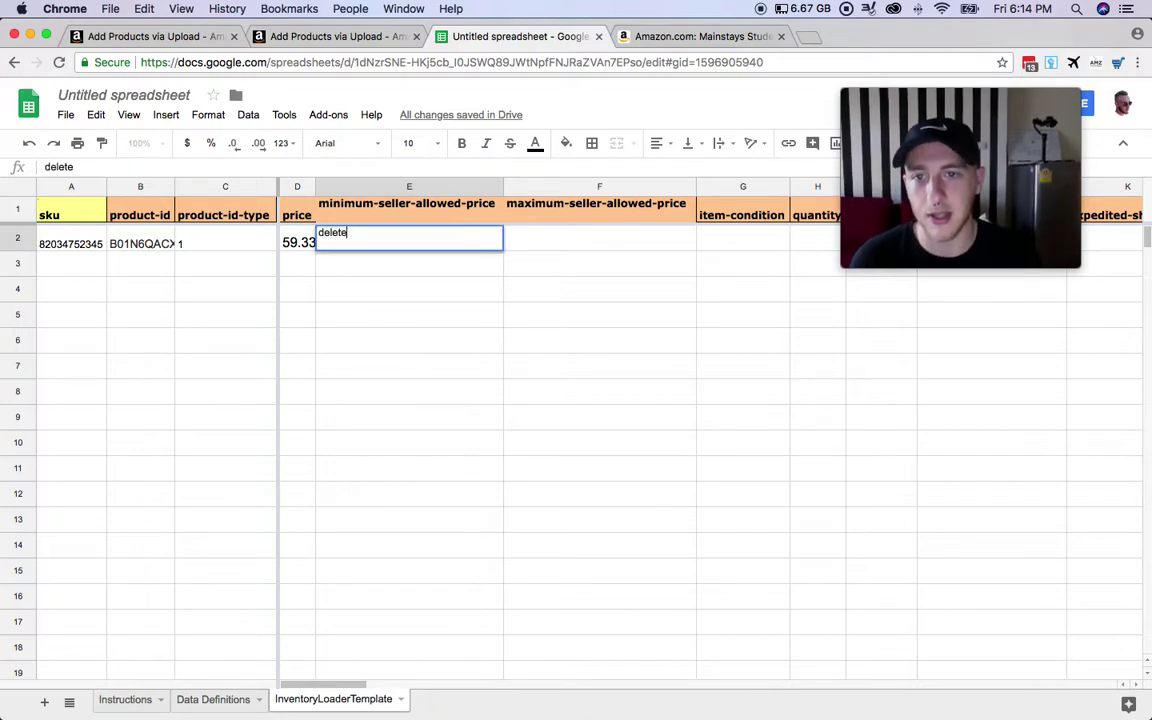
pyautogui.press('Return')
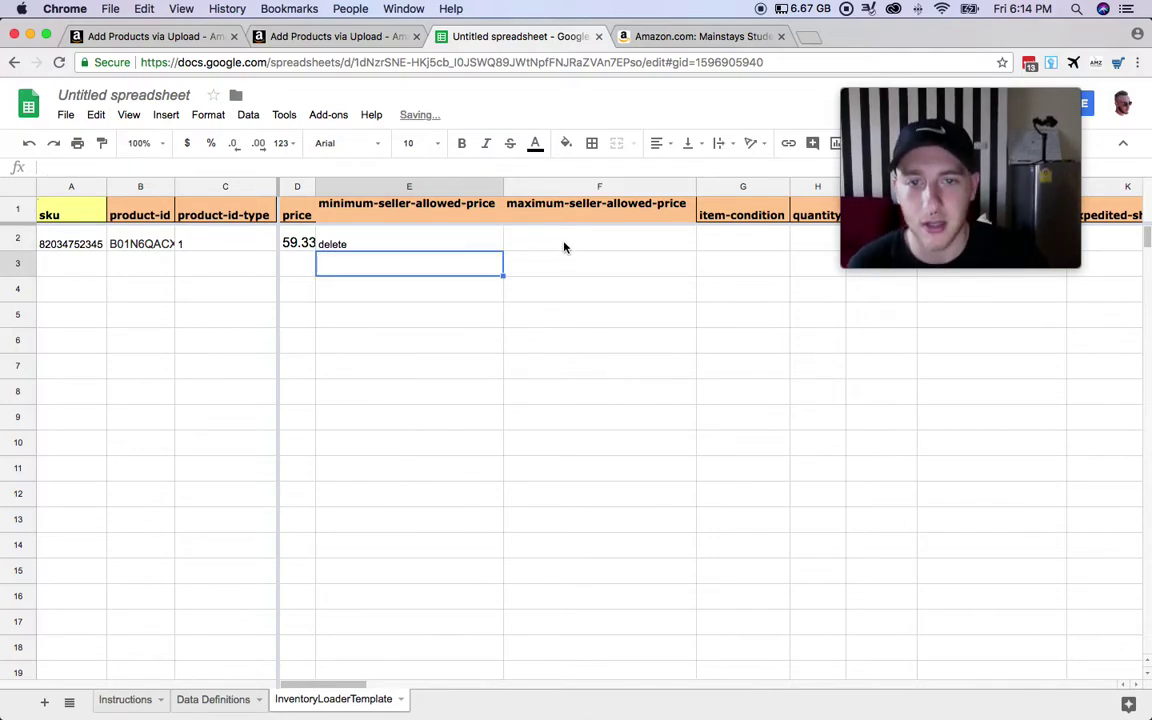
pyautogui.click(564, 247)
pyautogui.write('delete')
pyautogui.press('Return')
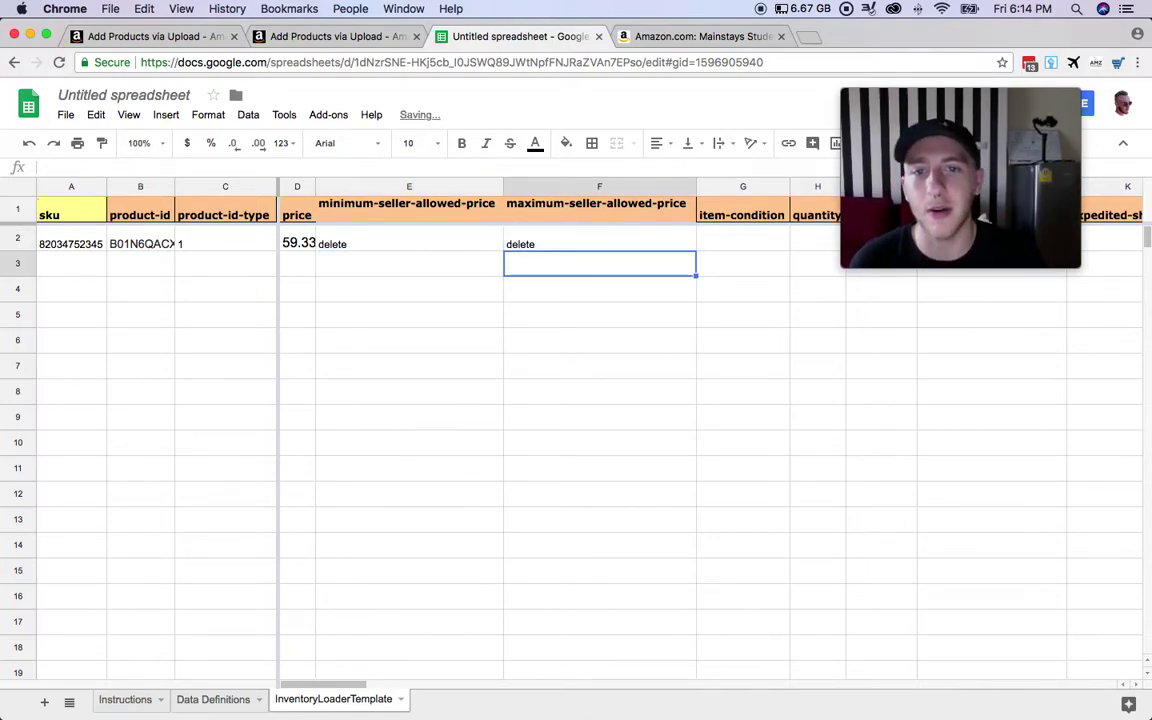
pyautogui.click(383, 248)
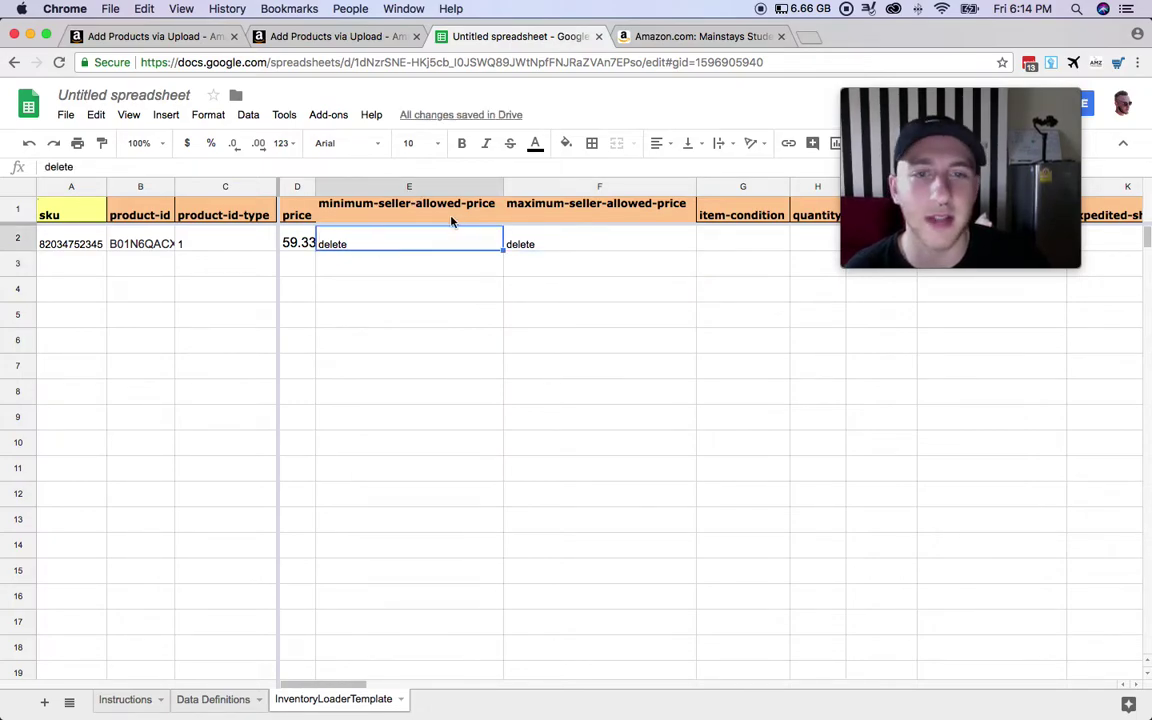
# Review the price, maximum-price and item-condition definitions on the Data Definitions sheet
pyautogui.click(213, 699)
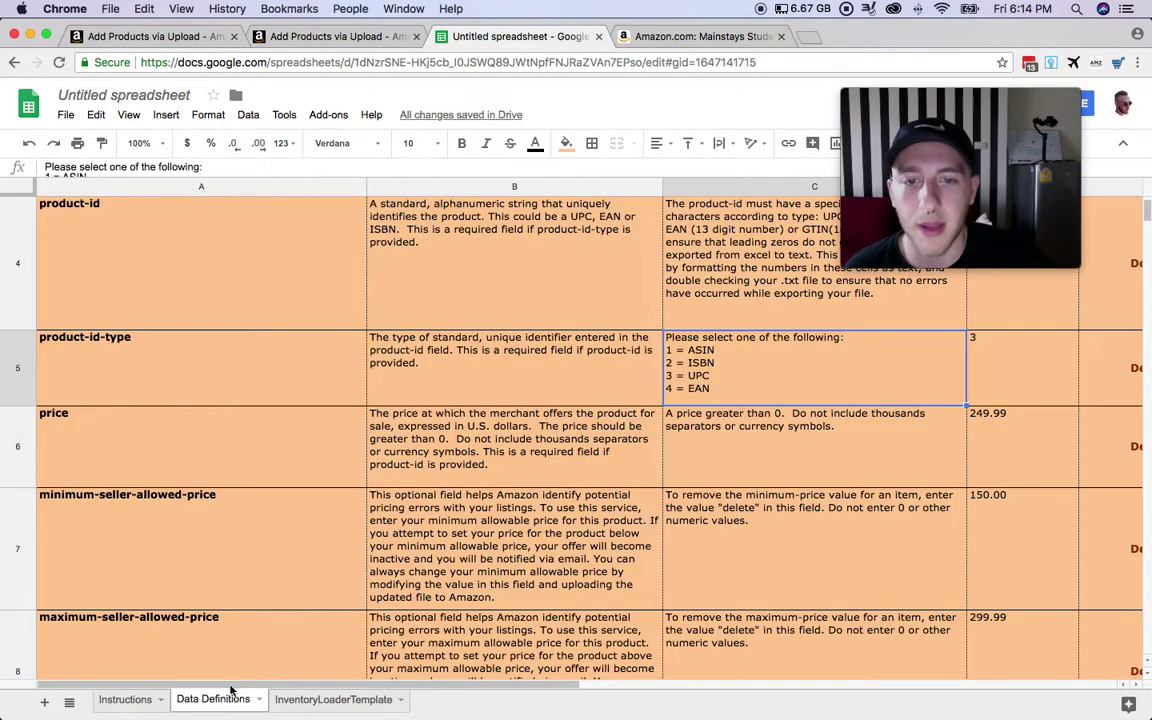
pyautogui.click(795, 431)
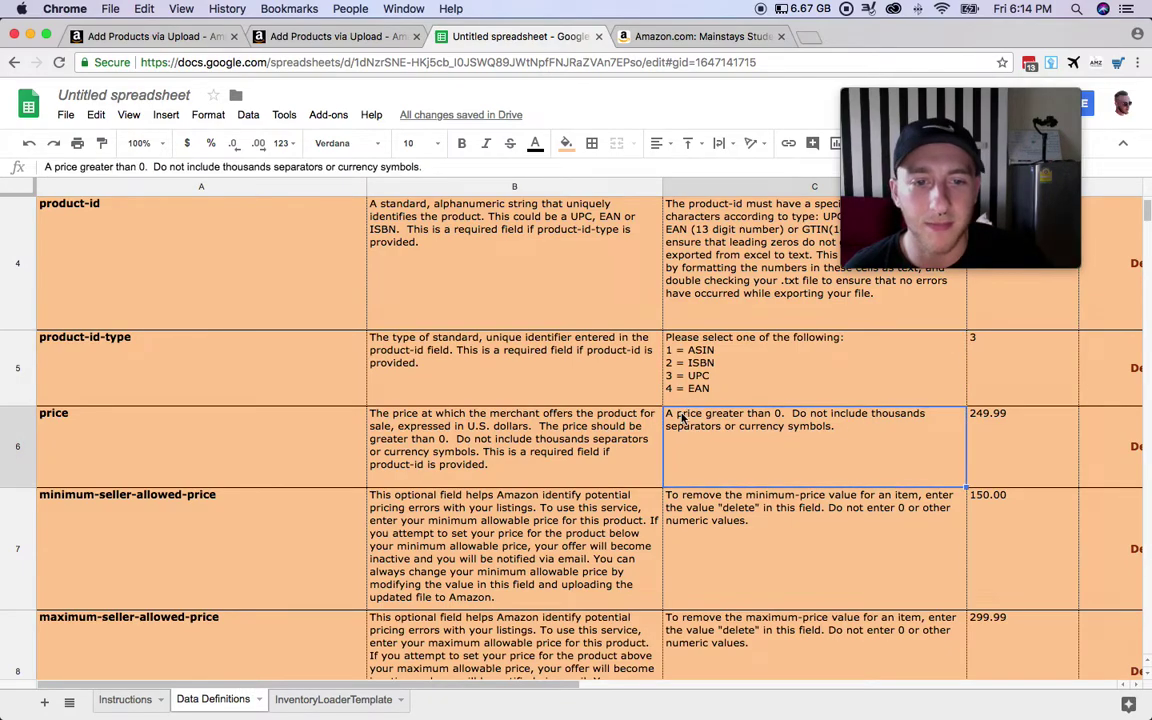
pyautogui.scroll(-3, 861, 445)
pyautogui.scroll(1, 810, 441)
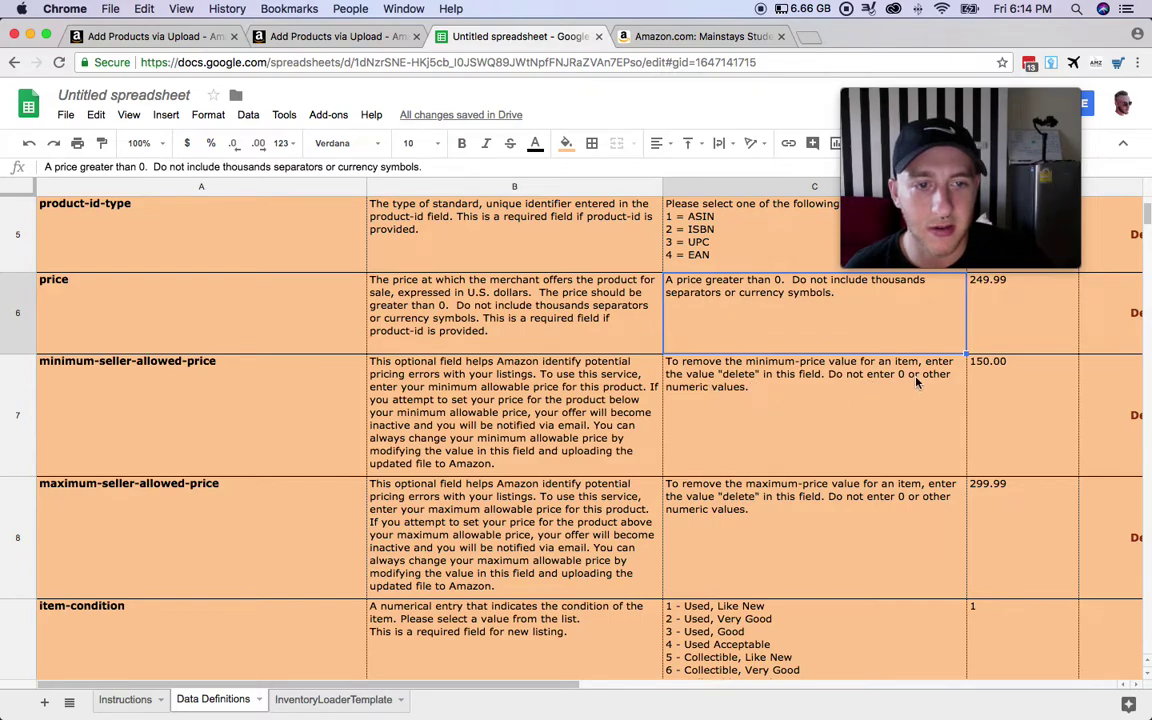
pyautogui.scroll(-1, 897, 393)
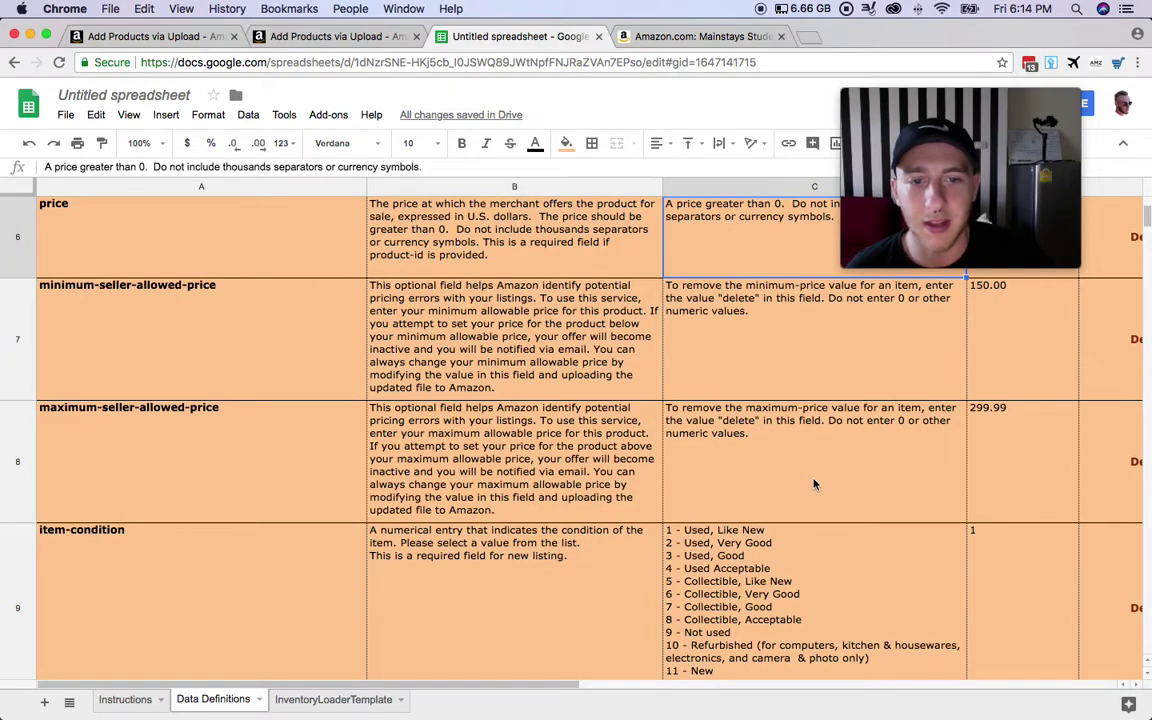
pyautogui.click(767, 445)
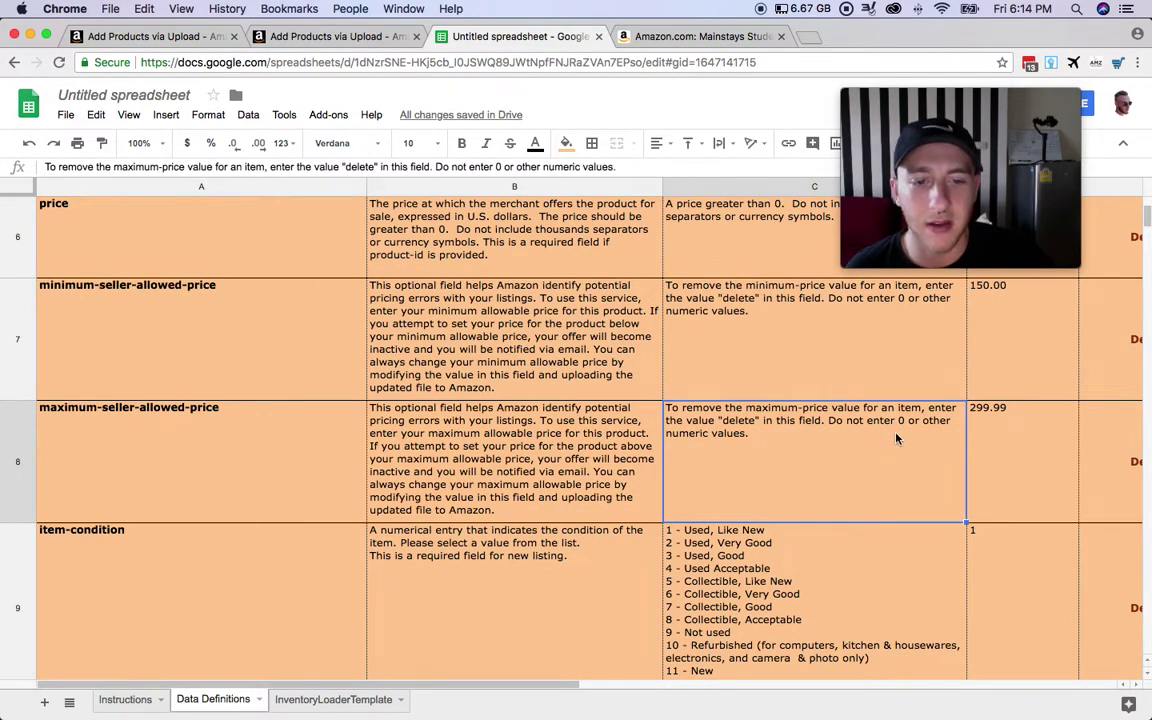
pyautogui.scroll(-2, 897, 437)
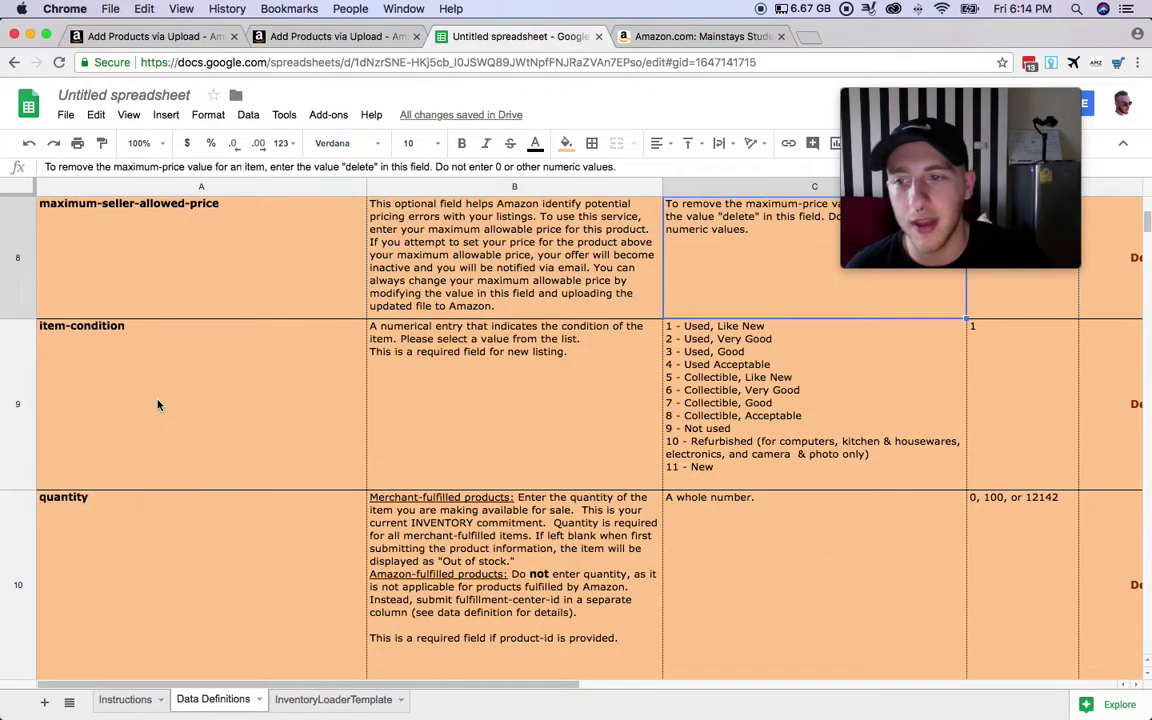
pyautogui.click(70, 330)
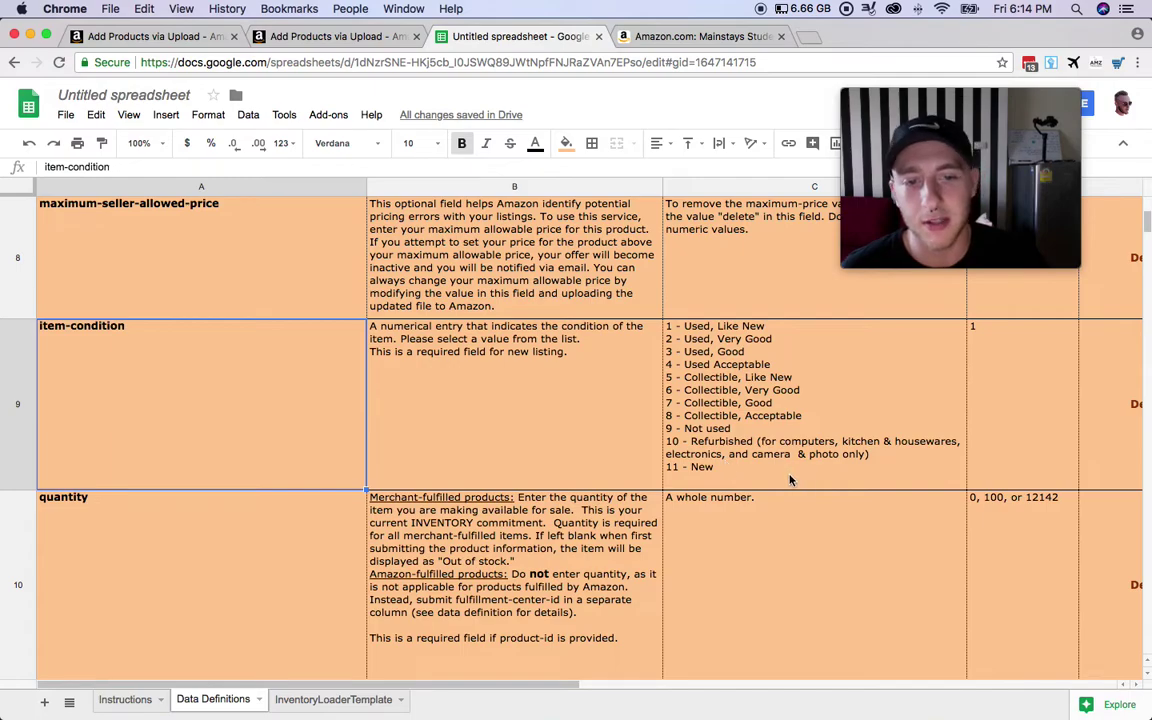
# Set item-condition to 11 (New) in G2 and quantity to 5 in H2
pyautogui.click(676, 475)
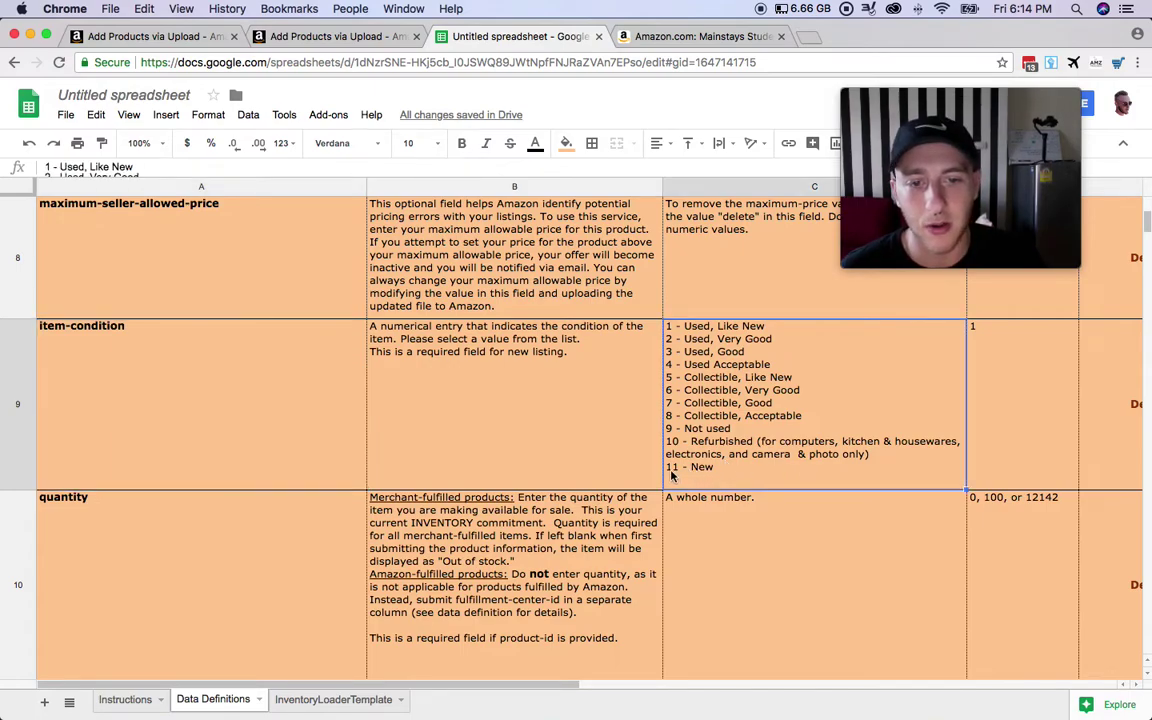
pyautogui.click(298, 699)
pyautogui.click(748, 246)
pyautogui.write('11')
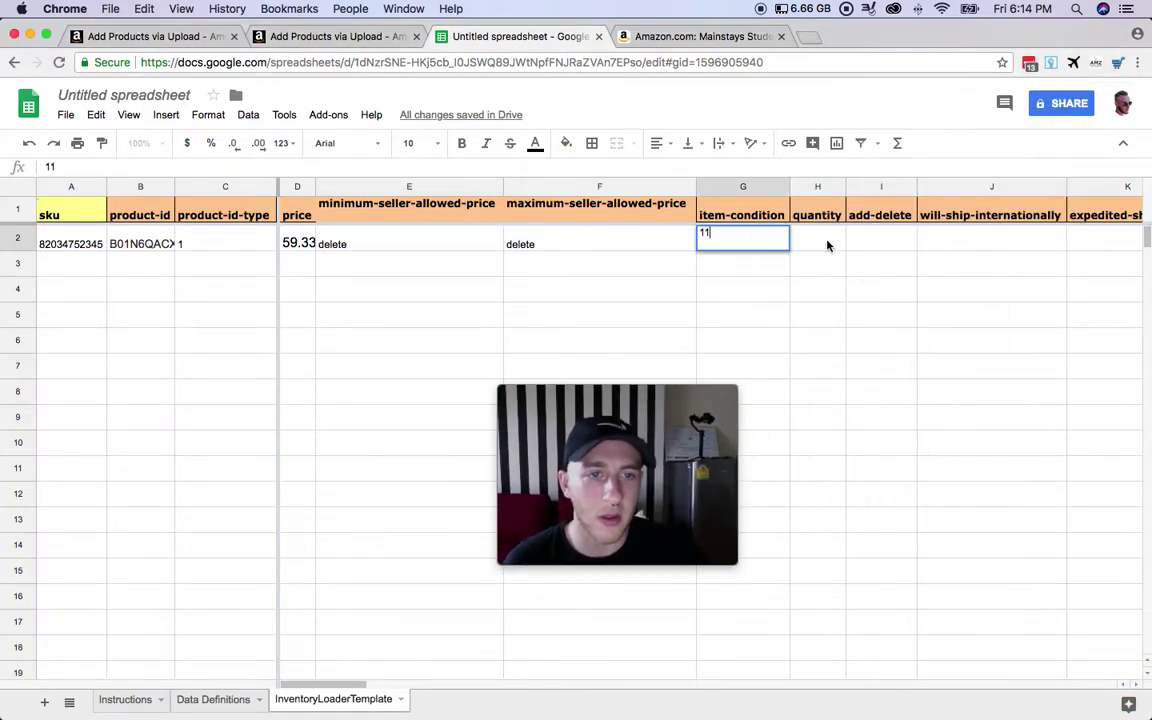
pyautogui.click(825, 241)
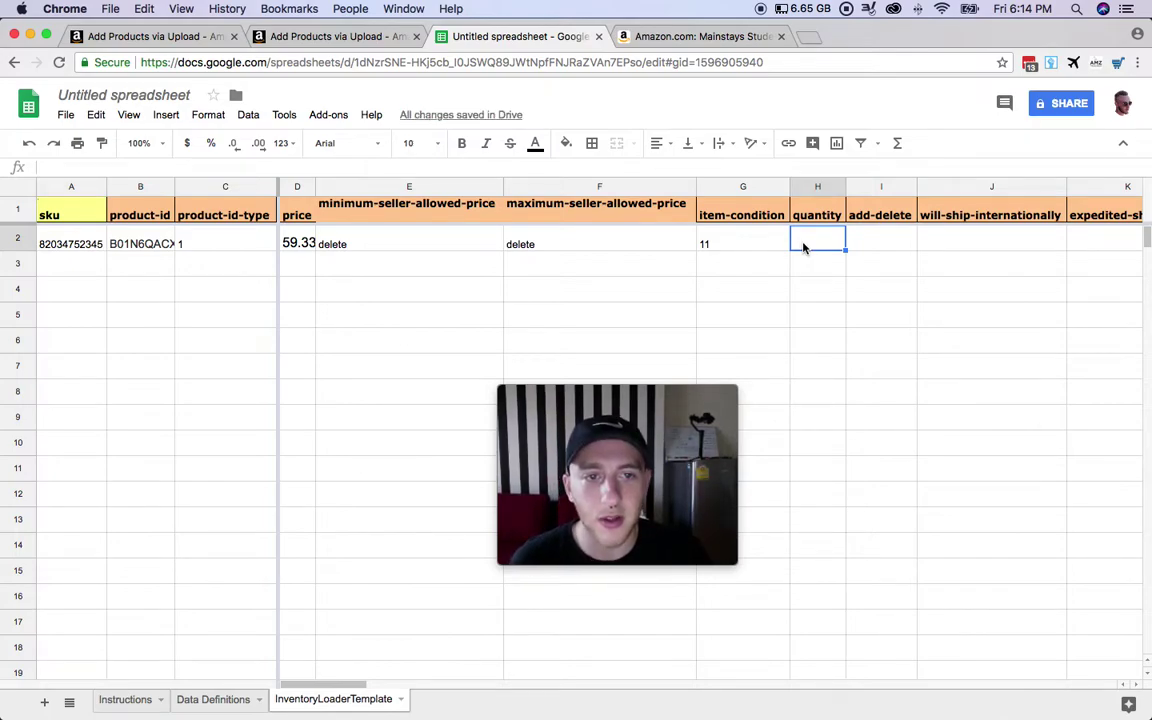
pyautogui.write('5')
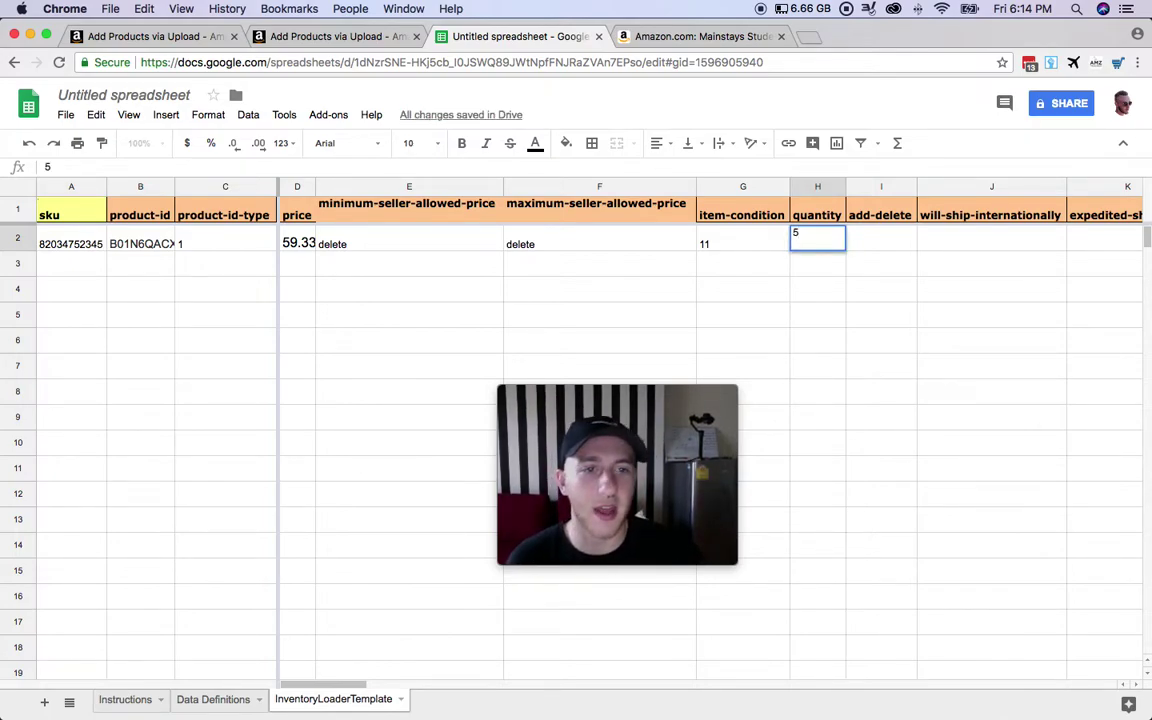
pyautogui.click(1040, 245)
# Read the quantity and add-delete rules on the Data Definitions sheet
pyautogui.click(237, 695)
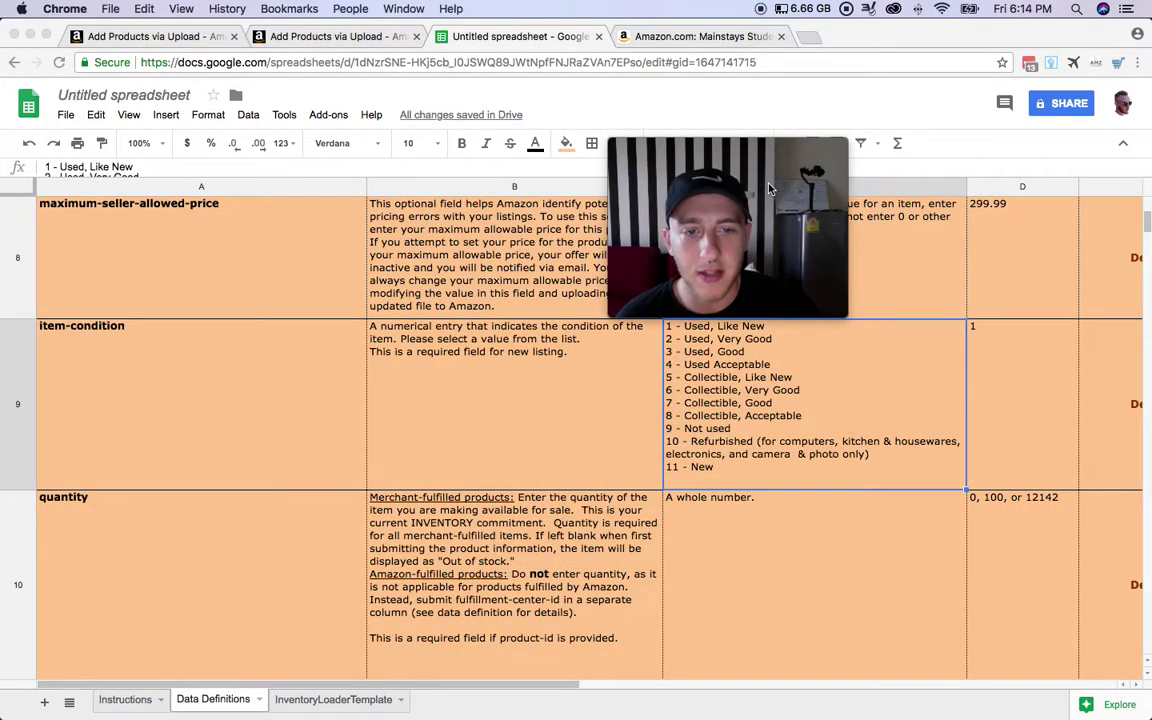
pyautogui.scroll(-2, 463, 510)
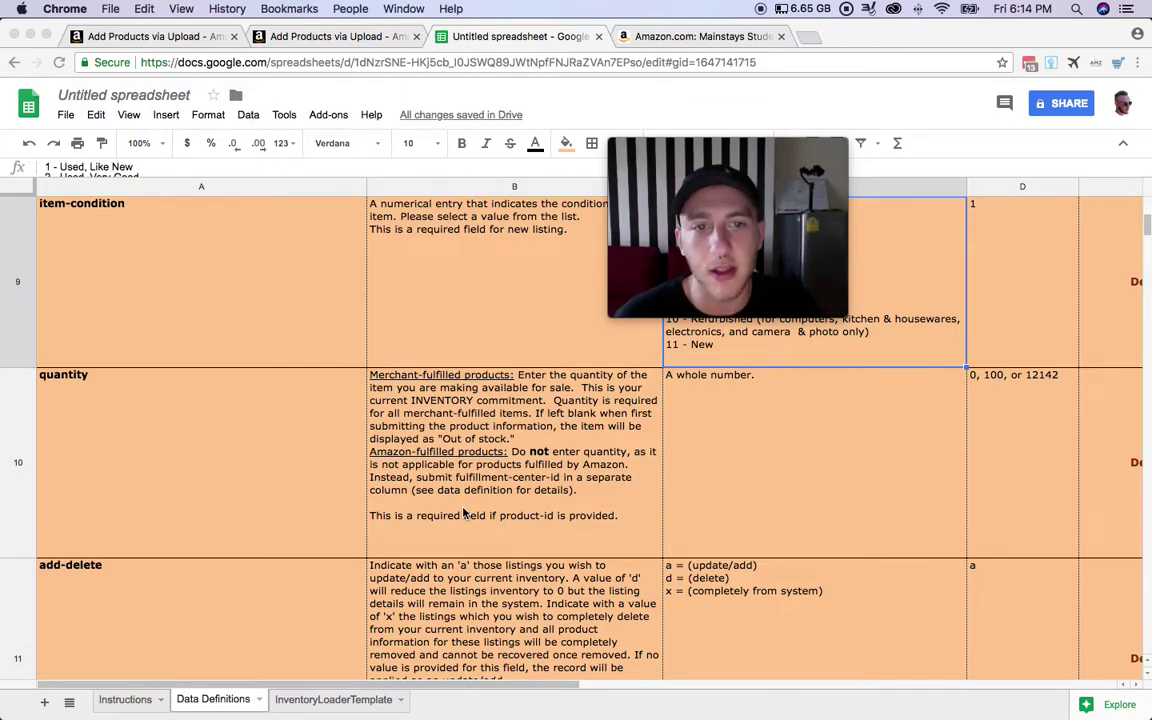
pyautogui.scroll(2, 463, 512)
pyautogui.hscroll(2, 463, 512)
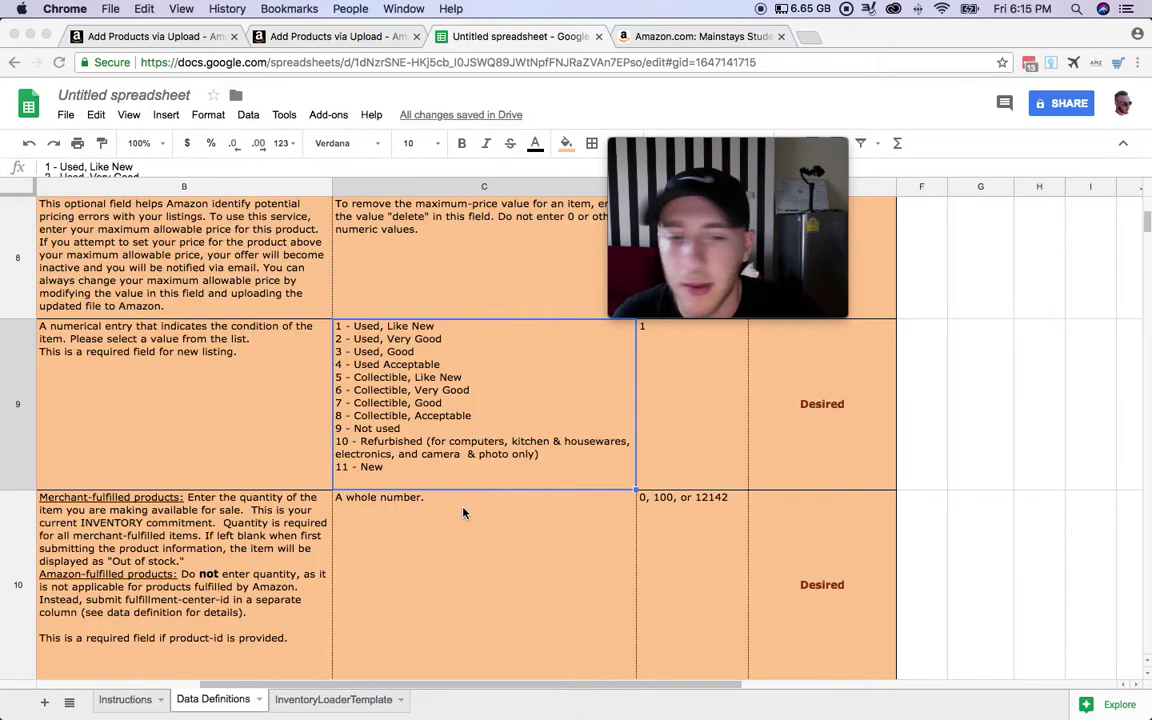
pyautogui.hscroll(-2, 455, 510)
pyautogui.scroll(-2, 455, 510)
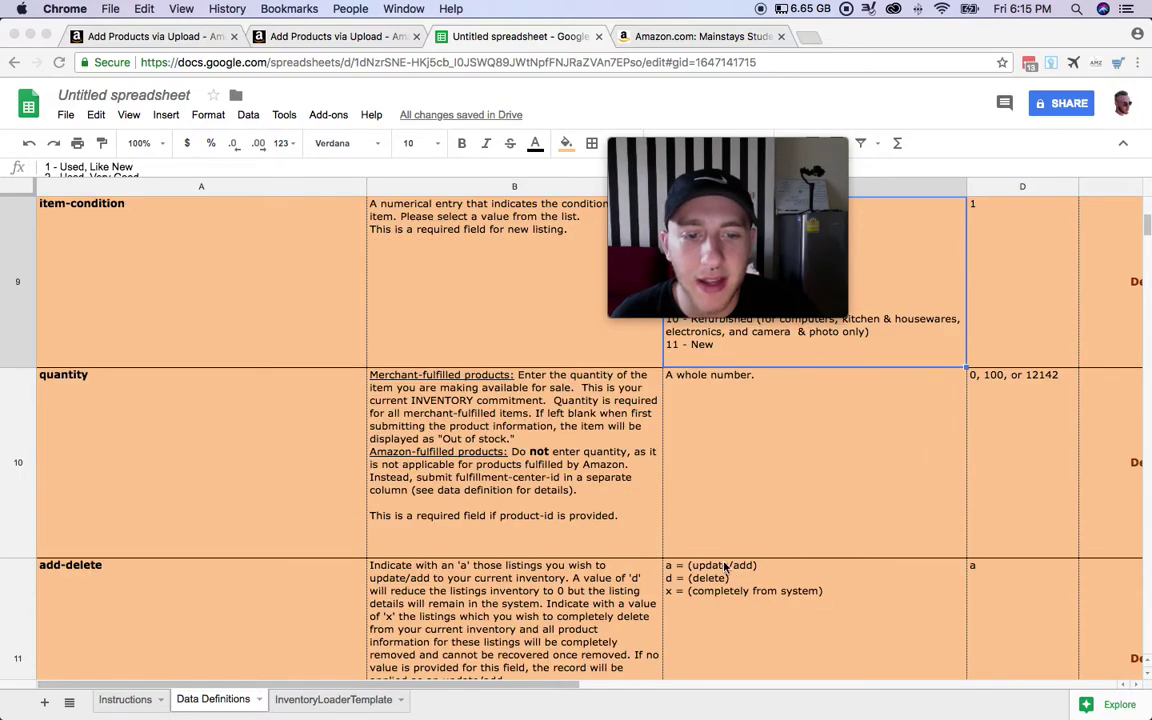
pyautogui.scroll(2, 720, 560)
pyautogui.scroll(-2, 720, 550)
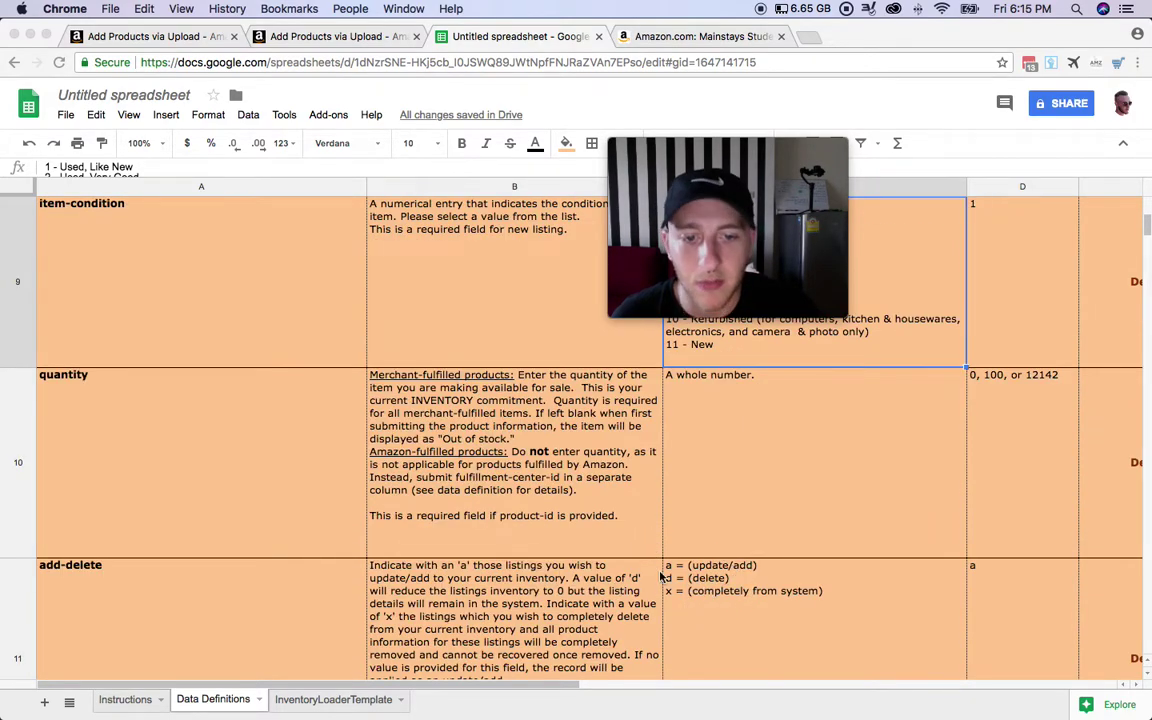
# Enter add-delete code a in I2, discarding the autocomplete suggestion
pyautogui.click(348, 698)
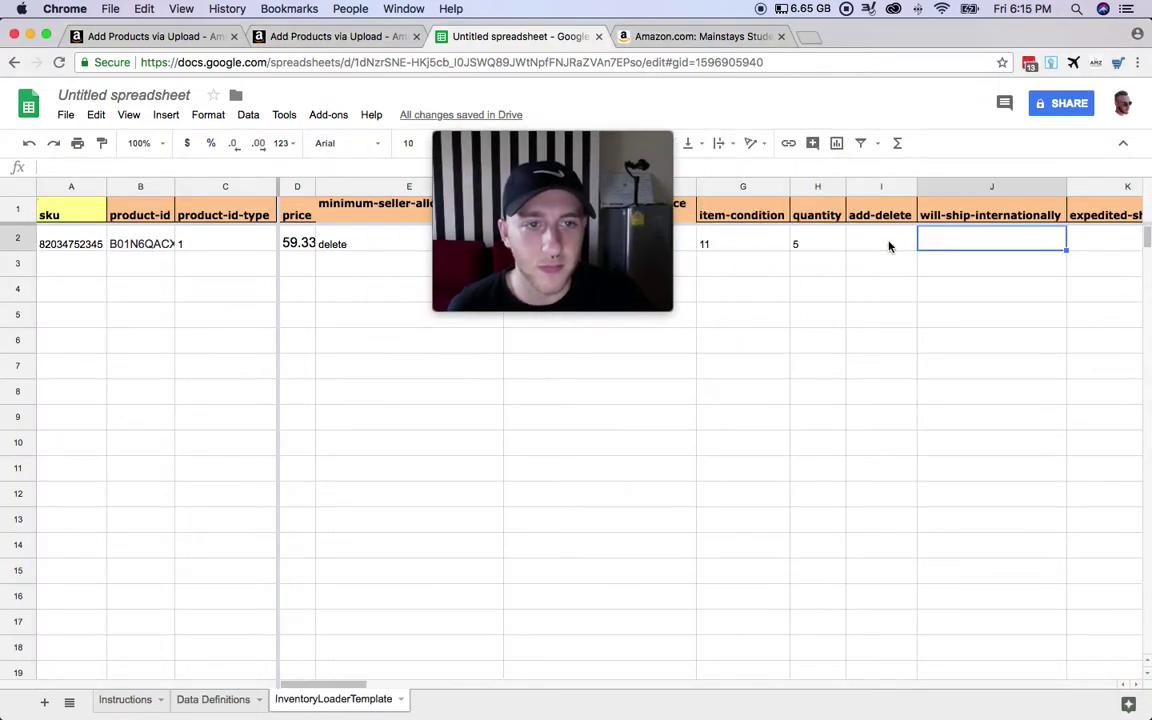
pyautogui.click(886, 244)
pyautogui.write('add-delete')
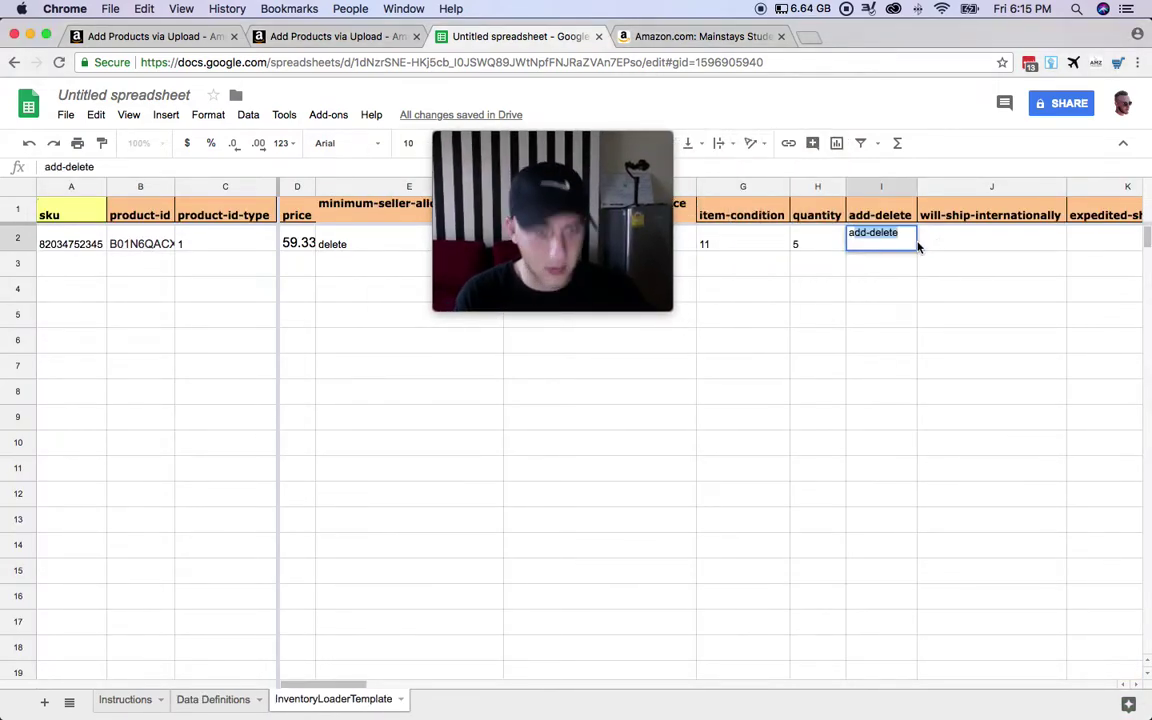
pyautogui.press('Delete')
pyautogui.click(972, 247)
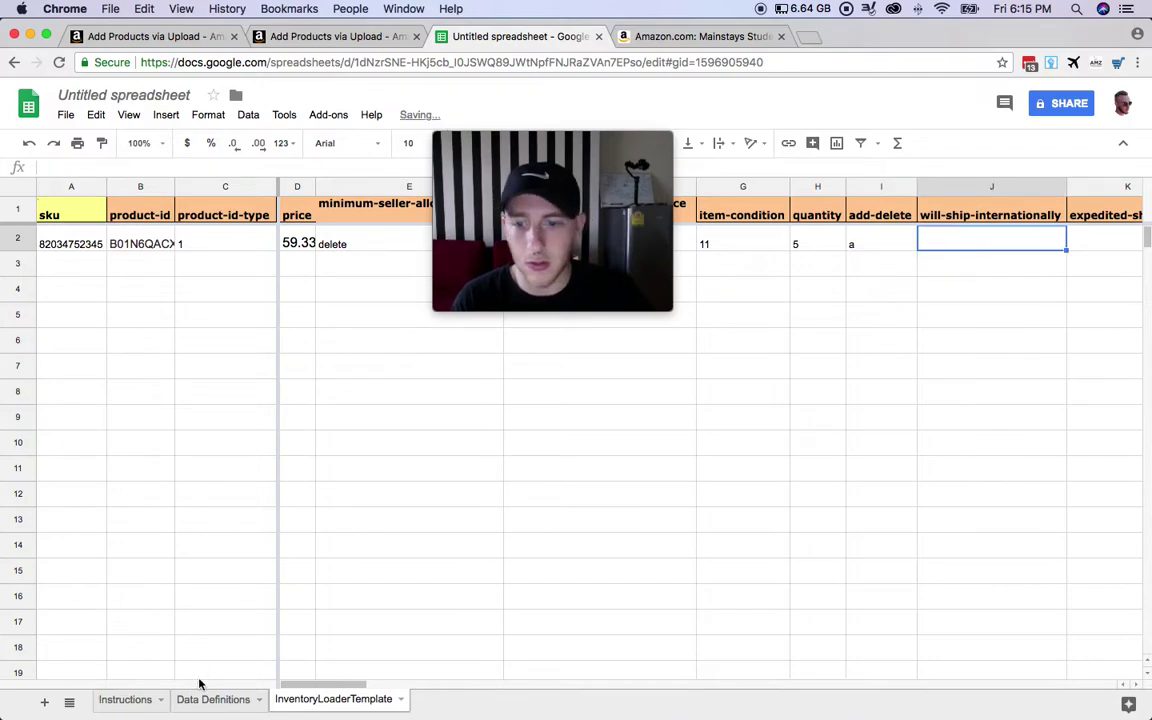
# After checking valid codes, set will-ship-internationally to 1 in J2
pyautogui.click(236, 701)
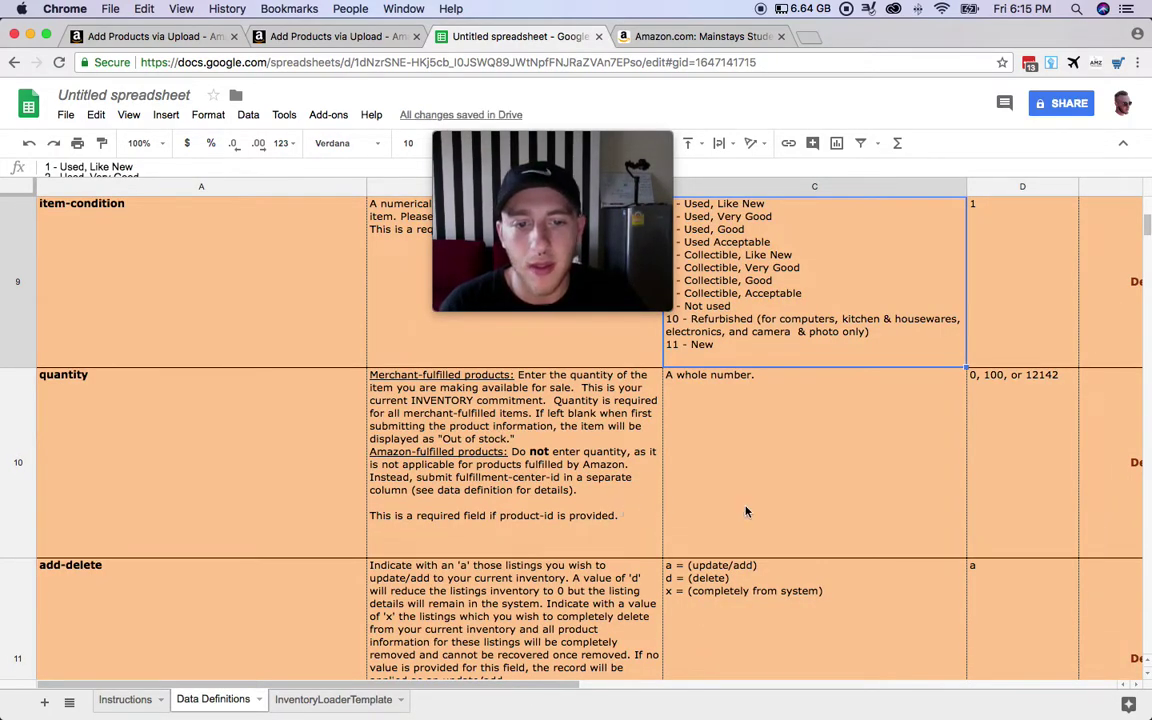
pyautogui.scroll(-4, 746, 581)
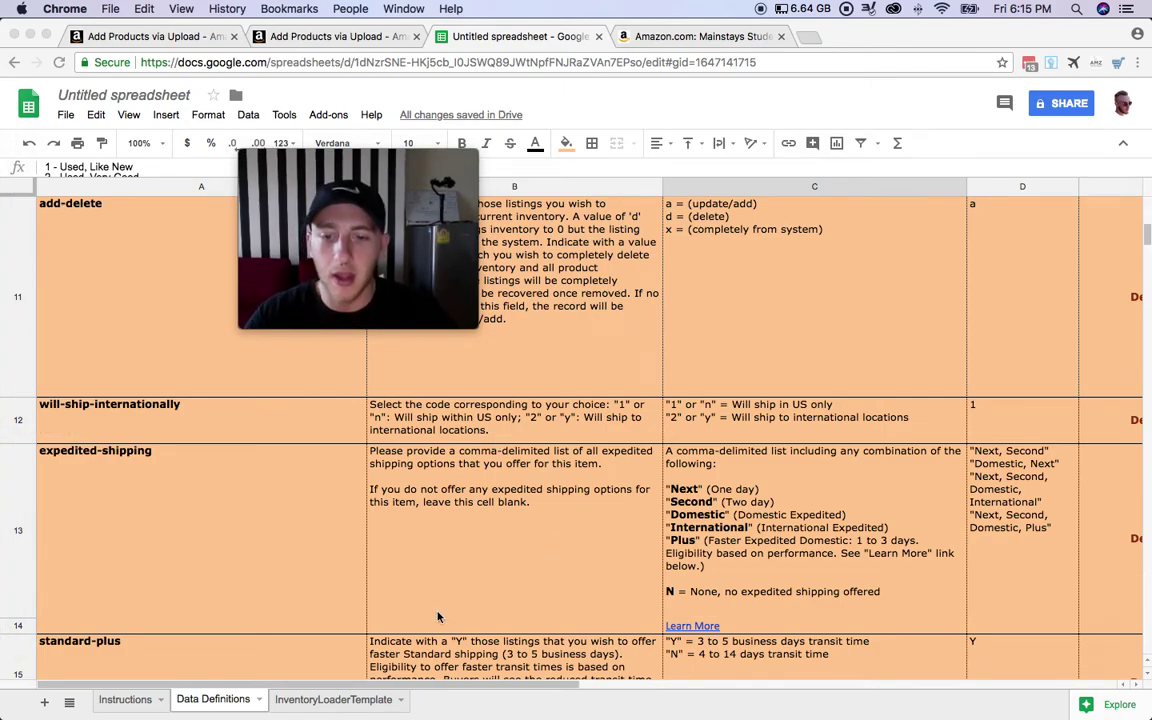
pyautogui.click(323, 703)
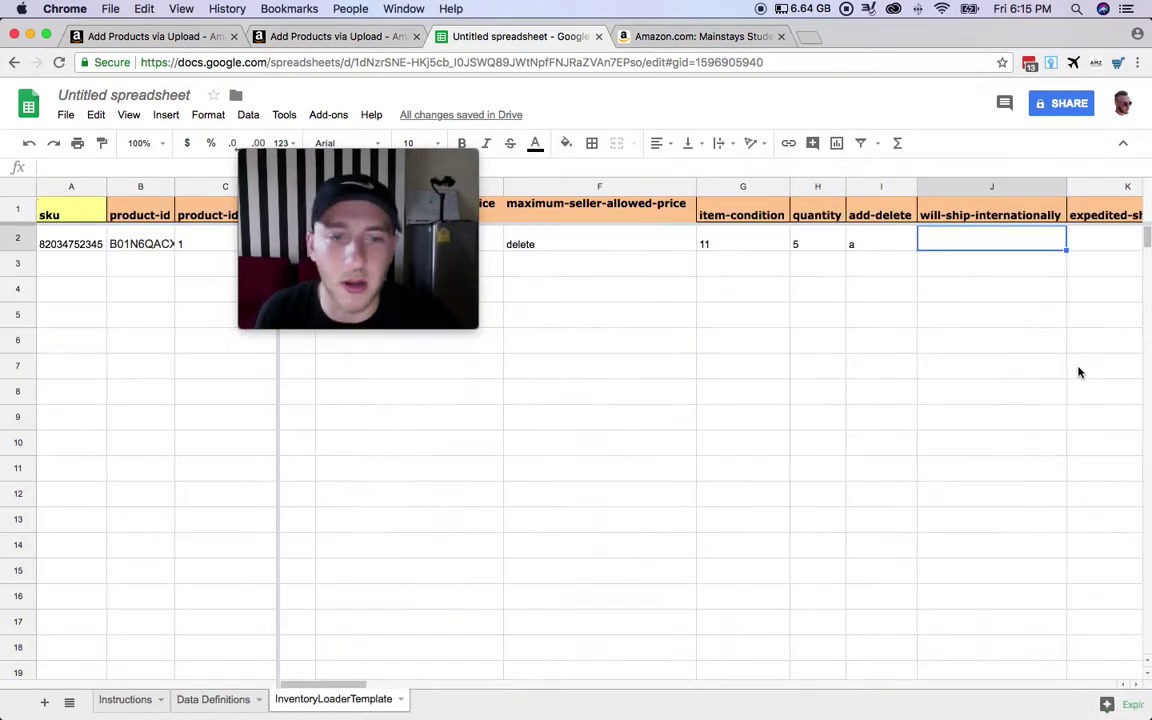
pyautogui.write('1')
pyautogui.click(949, 291)
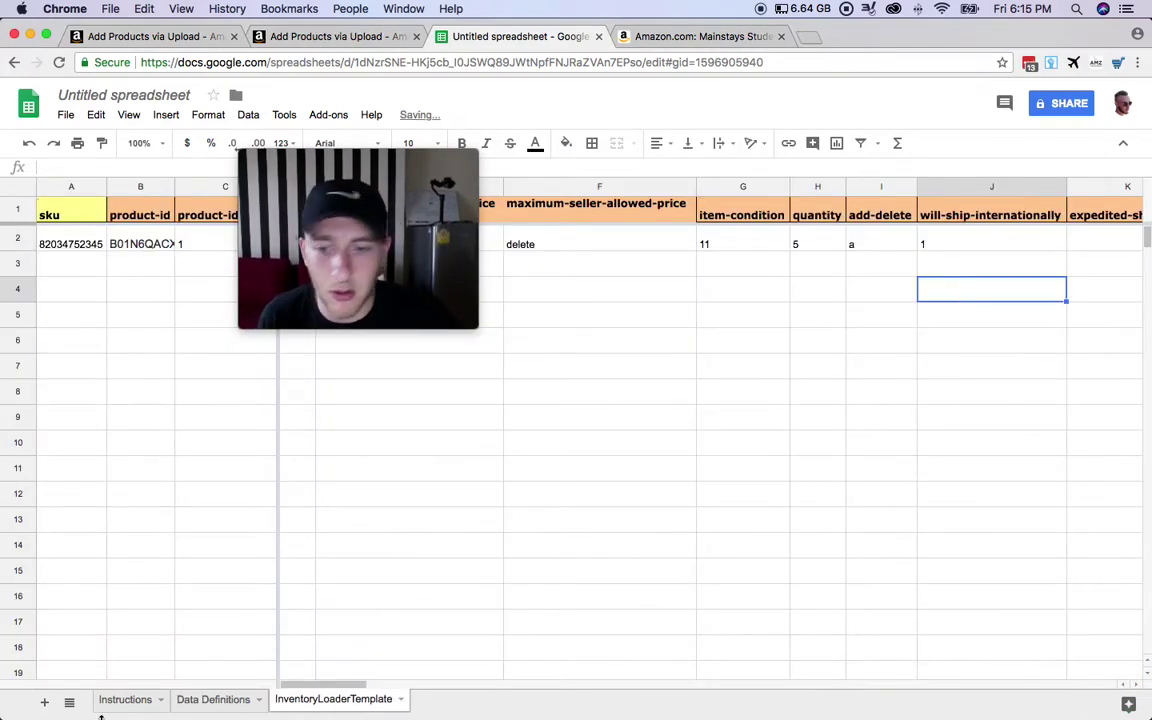
# Enter expedited-shipping n in K2 after reviewing its rule on Data Definitions
pyautogui.click(203, 699)
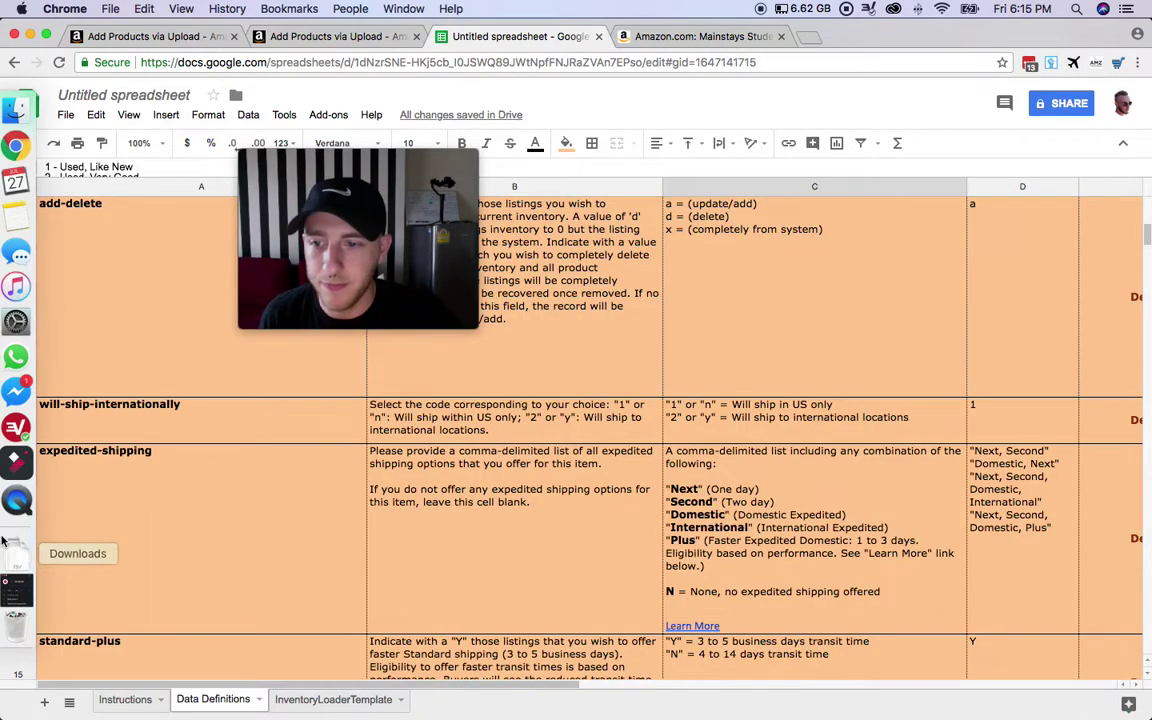
pyautogui.scroll(-4, 211, 522)
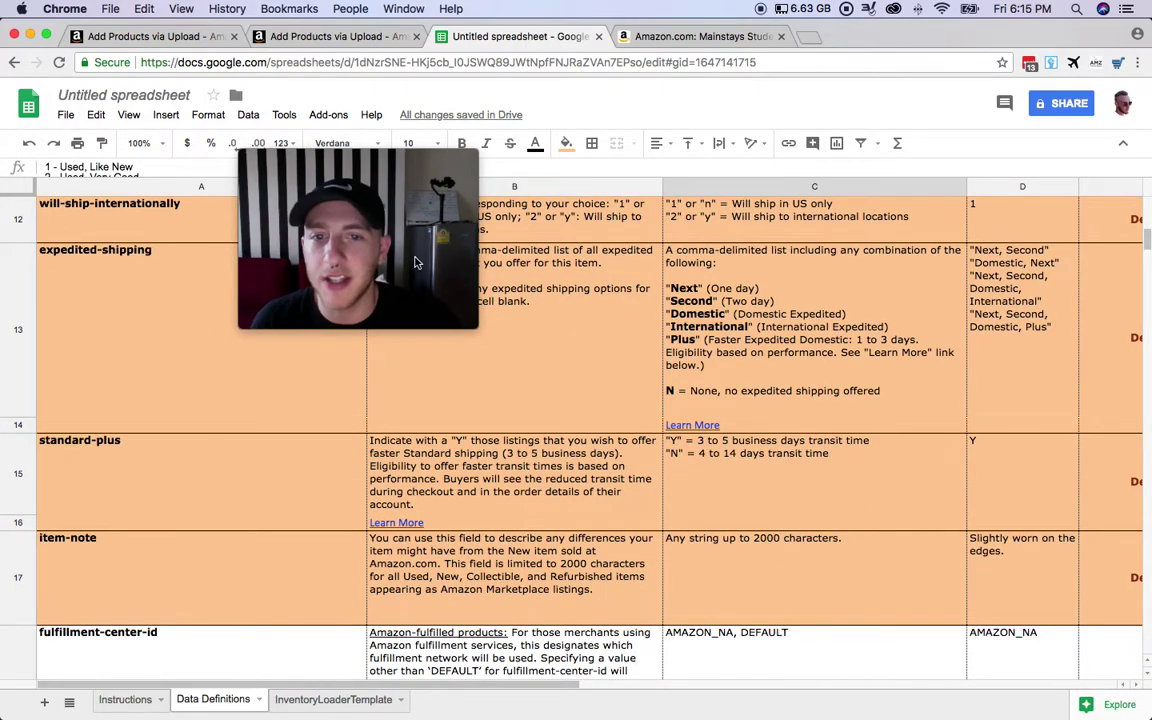
pyautogui.moveTo(300, 245); pyautogui.dragTo(173, 254)
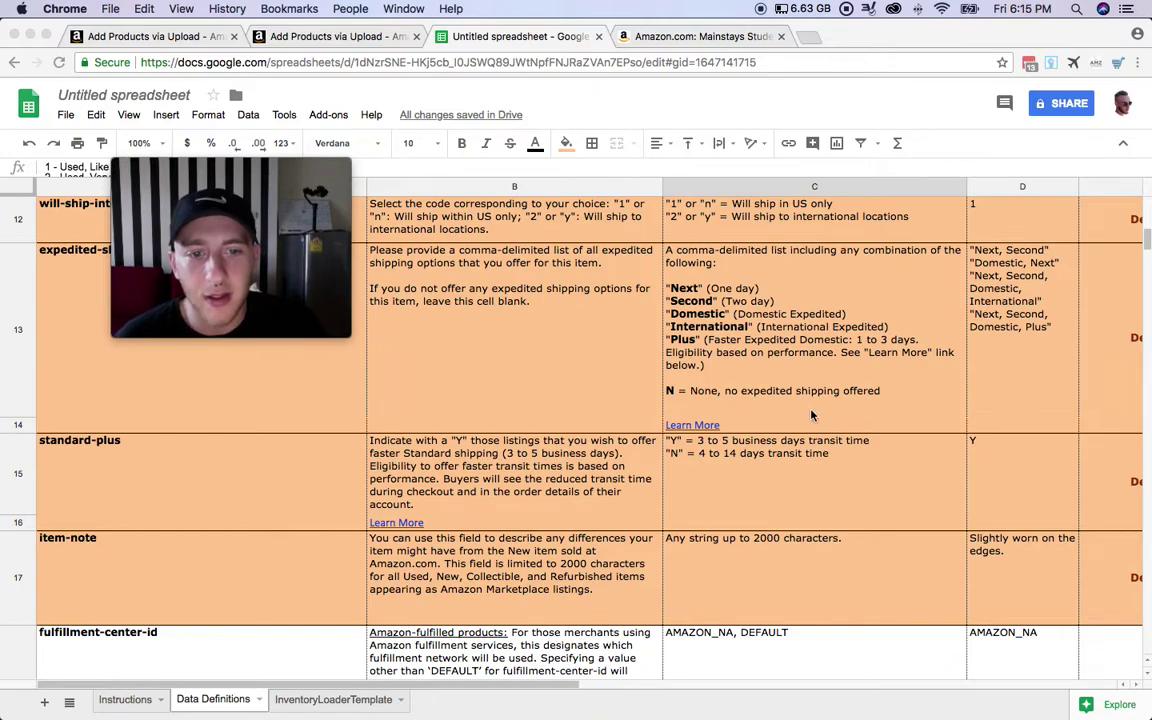
pyautogui.click(341, 704)
pyautogui.click(1124, 250)
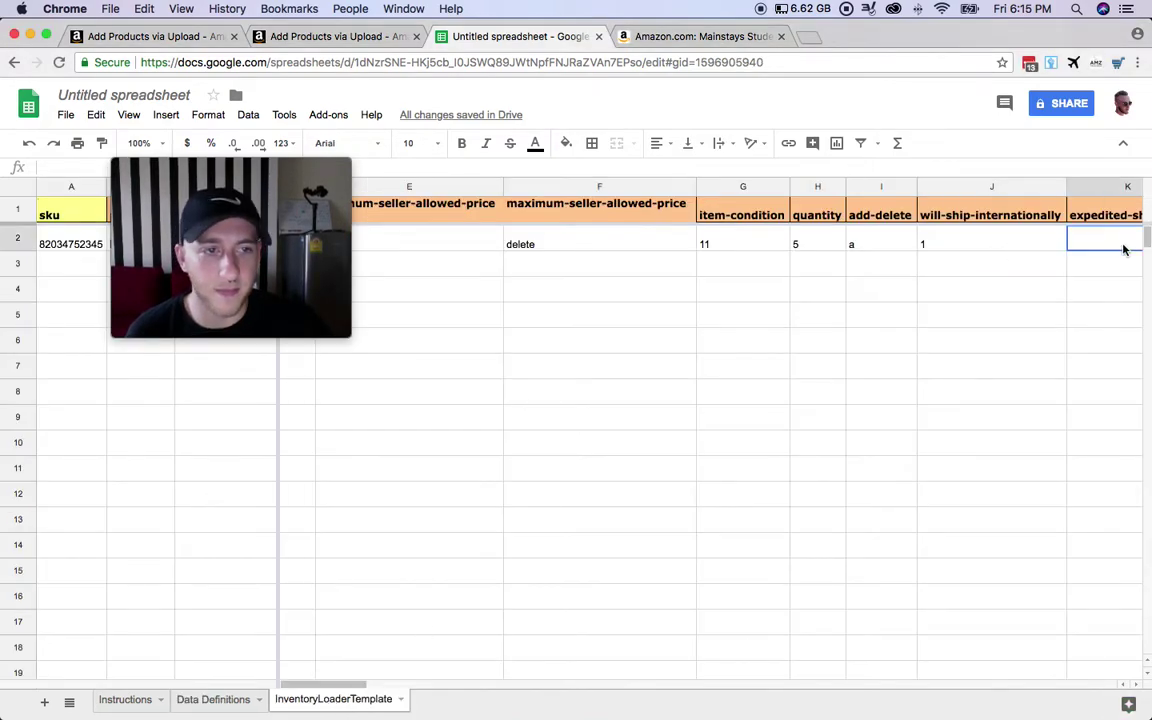
pyautogui.hscroll(3, 973, 281)
pyautogui.write('n')
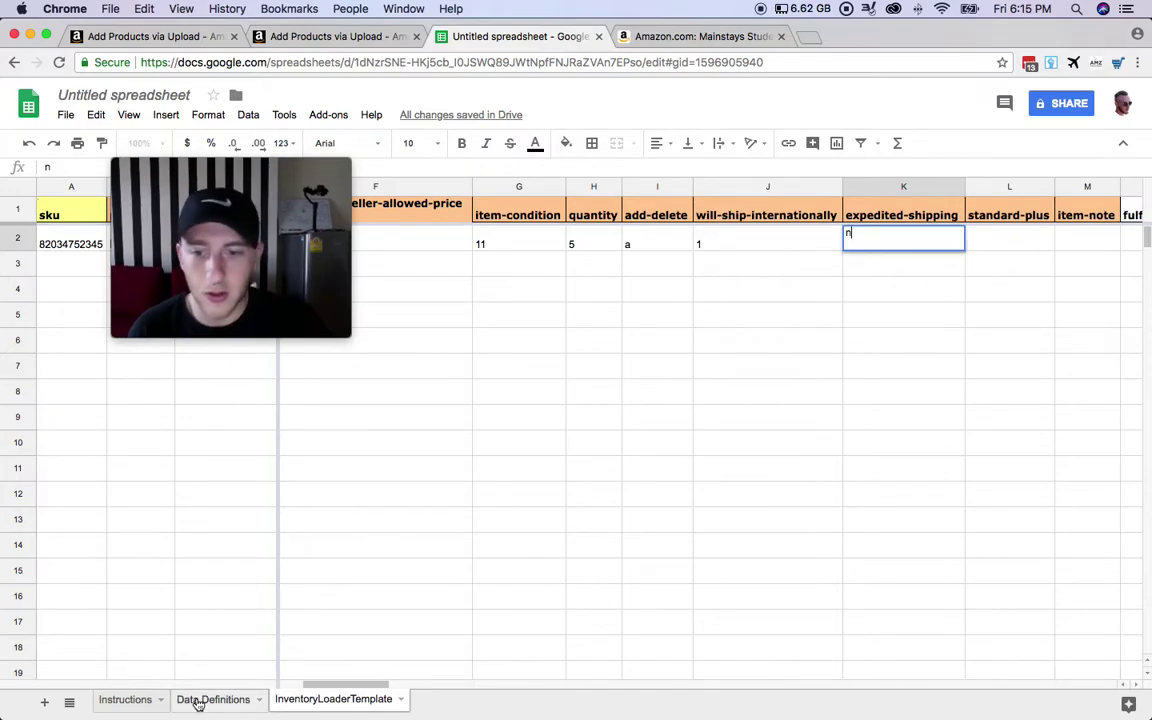
pyautogui.click(212, 702)
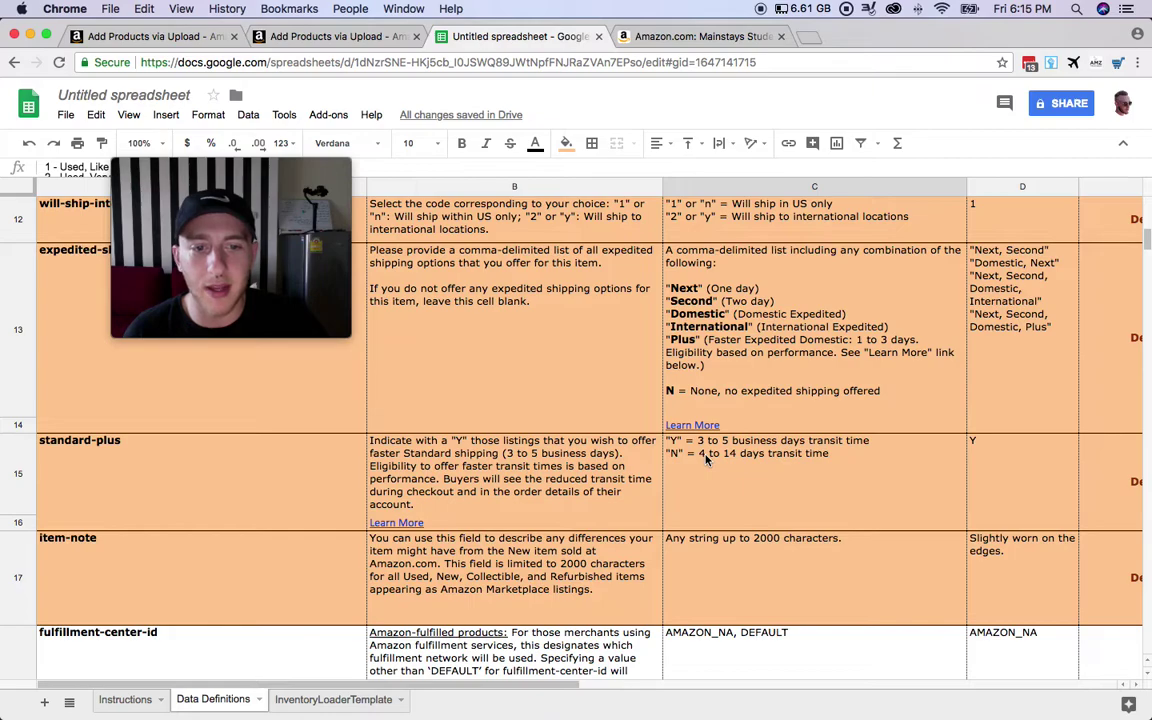
# Enter standard-plus n in L2 and item-note 'New' in M2
pyautogui.scroll(-5, 705, 460)
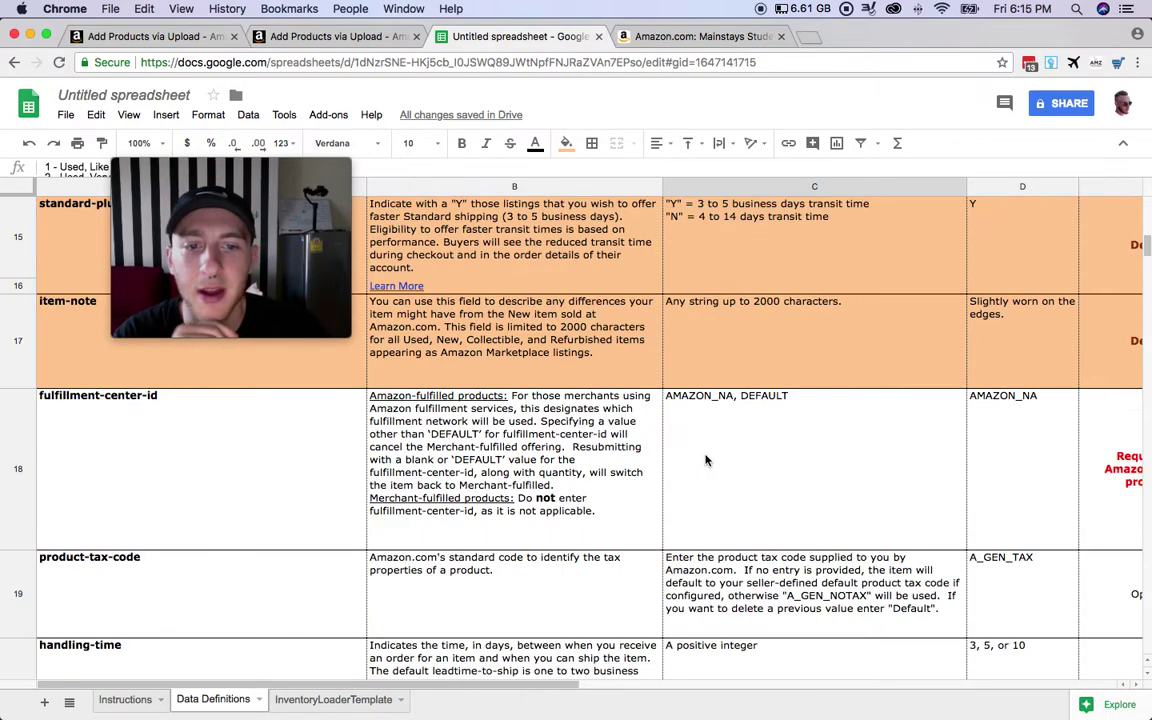
pyautogui.scroll(5, 705, 460)
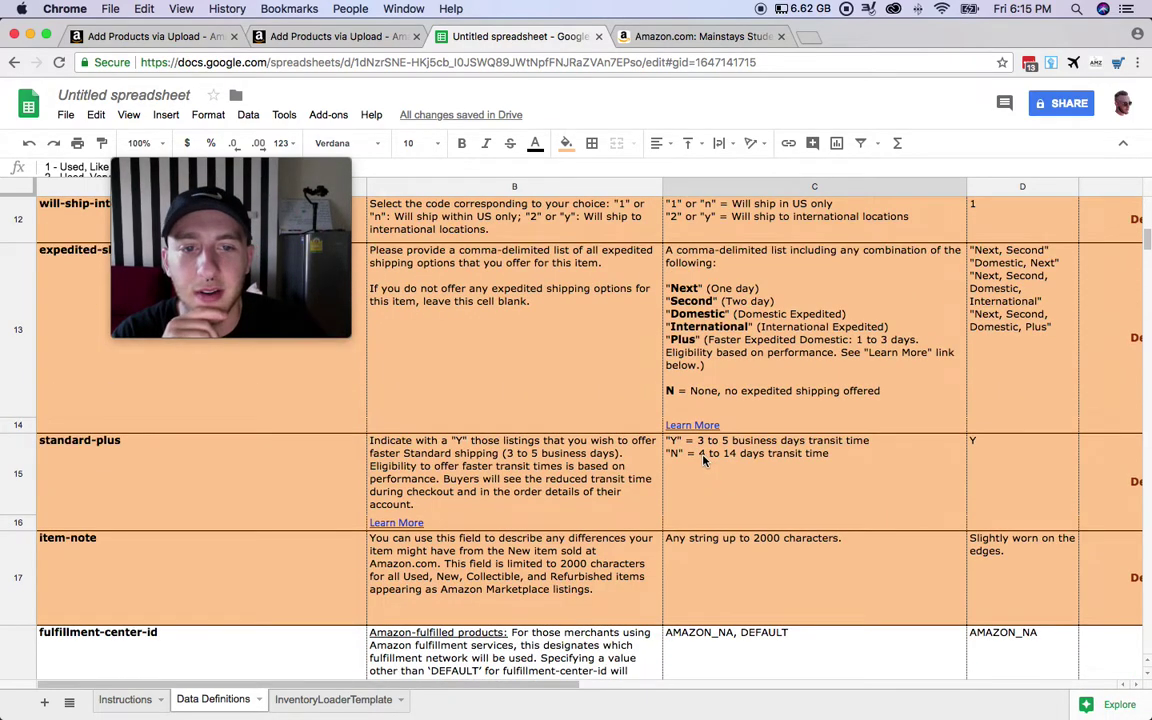
pyautogui.click(318, 704)
pyautogui.click(1008, 250)
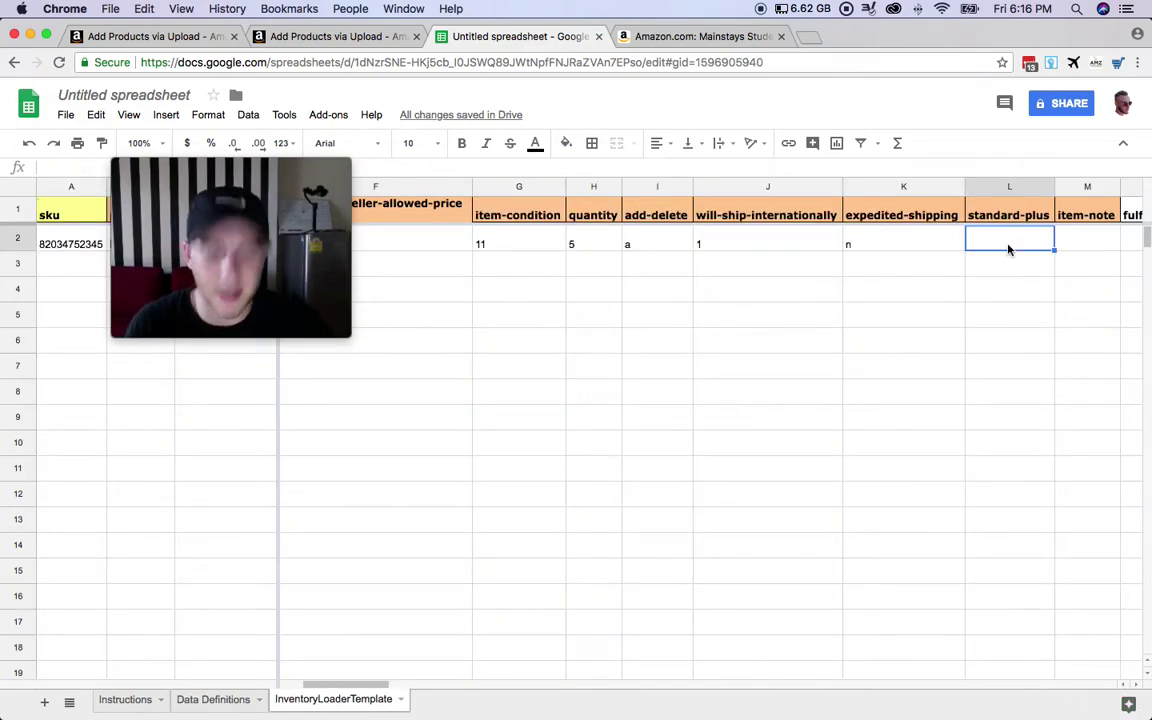
pyautogui.click(1073, 248)
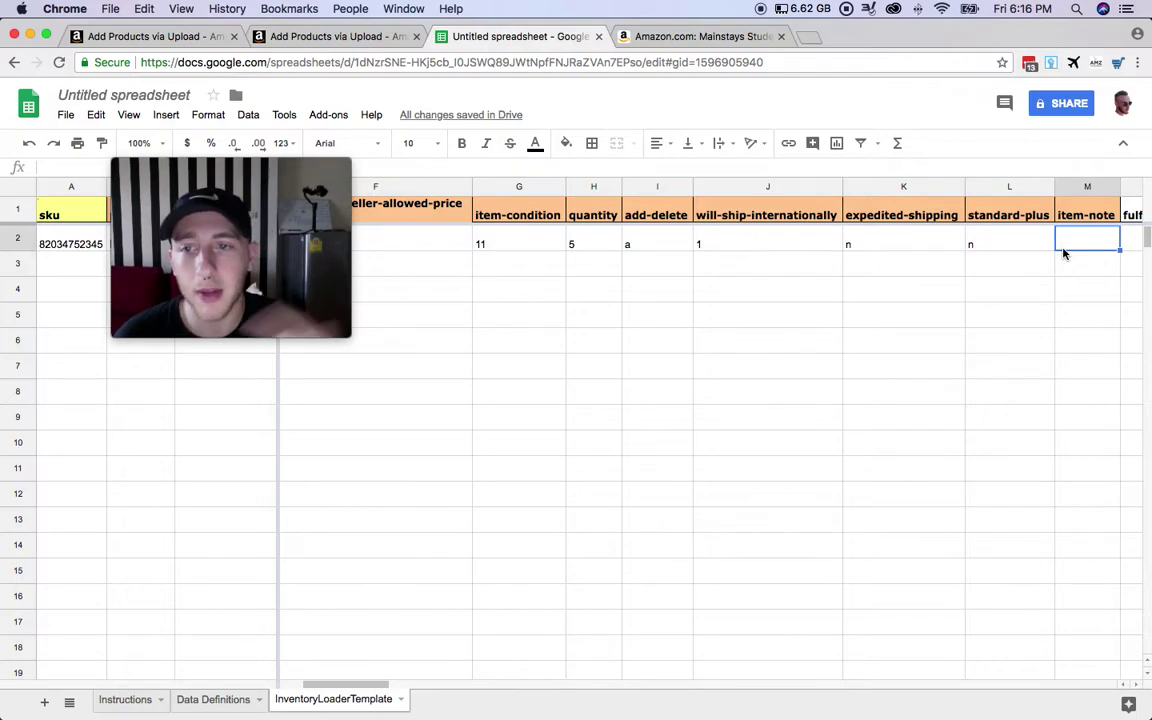
pyautogui.write('New')
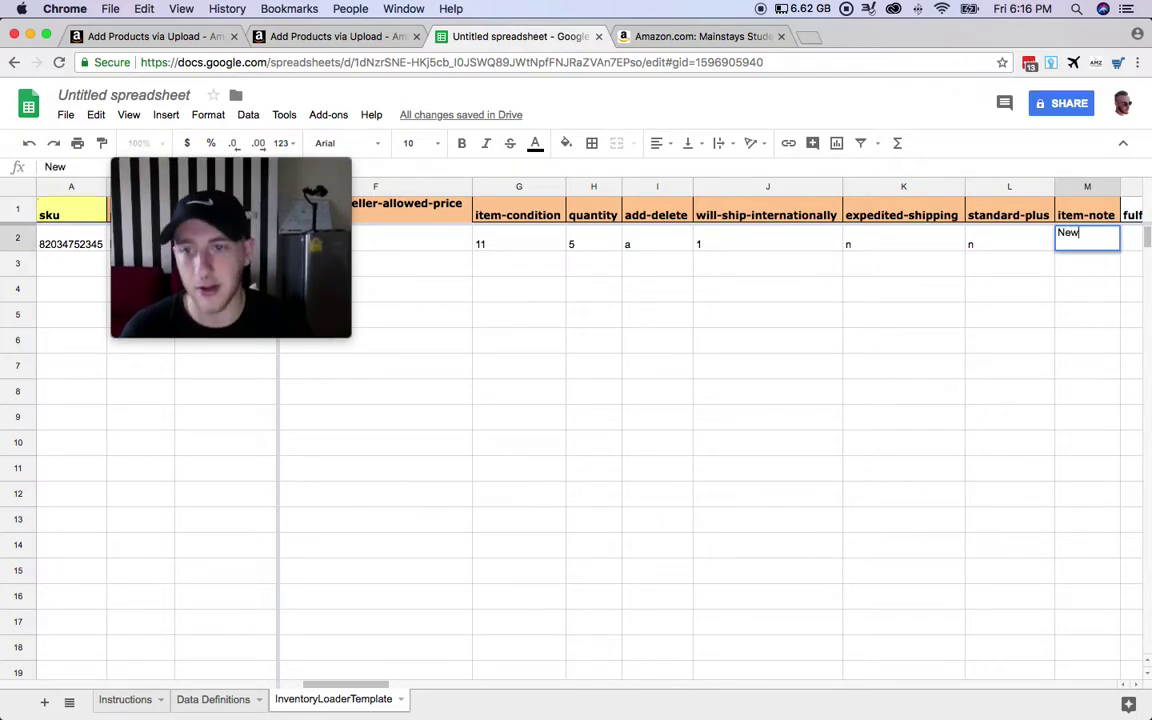
pyautogui.press('Return')
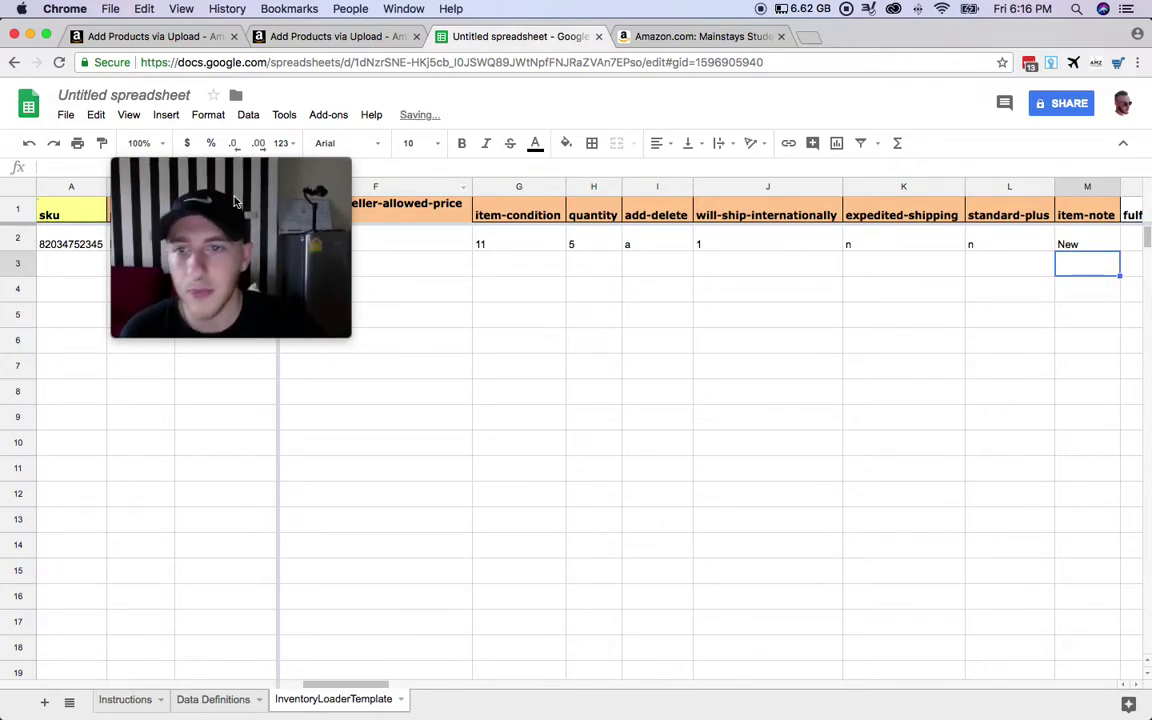
pyautogui.moveTo(136, 139); pyautogui.dragTo(700, 427)
# Copy row 2's settings (delete, 11, 5, a, n, New) from E2:M2 into row 3 and fill down to row 24
pyautogui.hscroll(-2, 557, 360)
pyautogui.hscroll(-1, 557, 360)
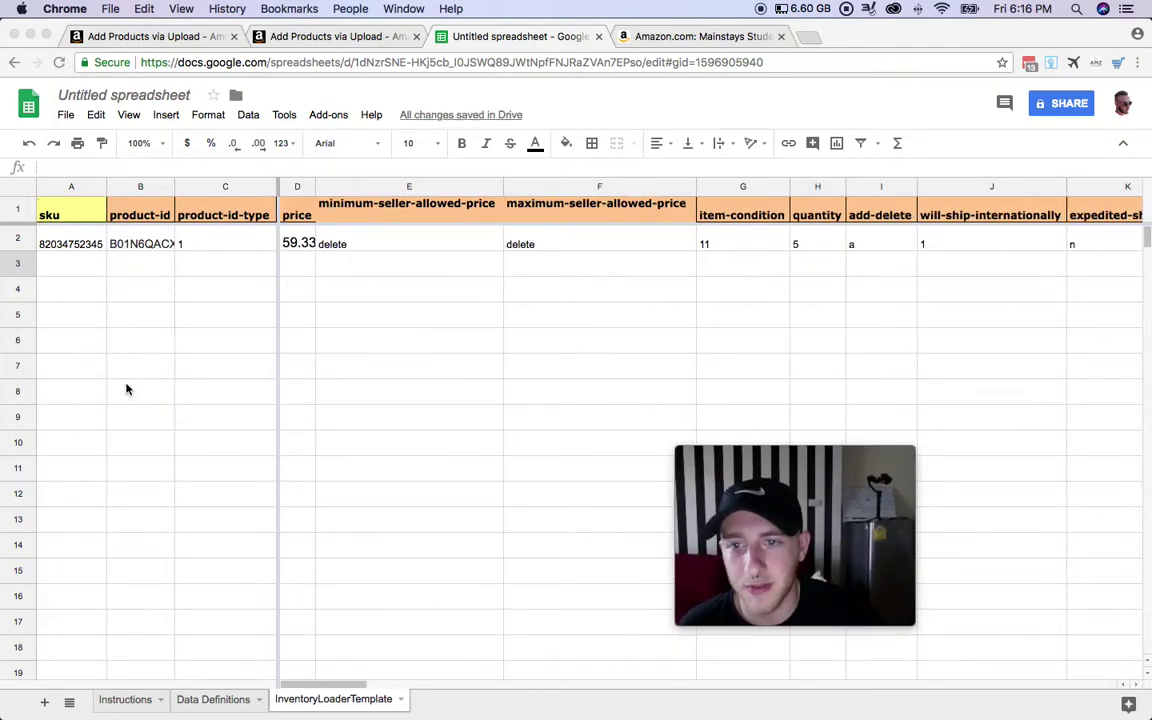
pyautogui.hscroll(1, 665, 239)
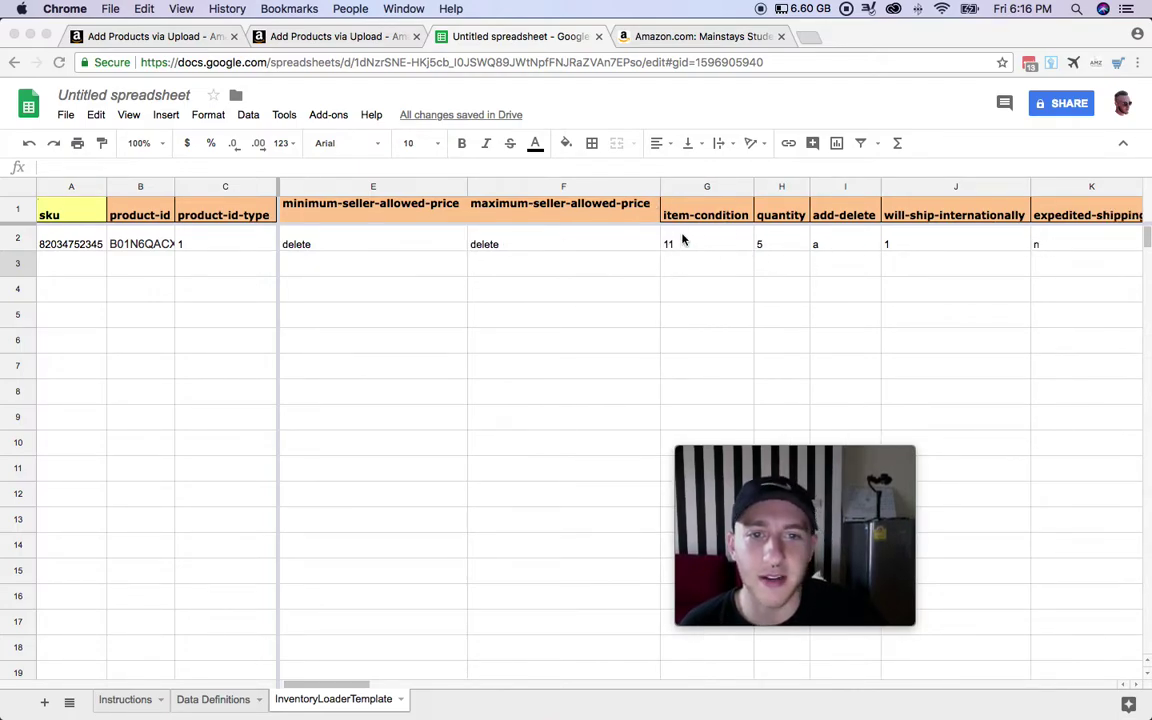
pyautogui.hscroll(-1, 707, 250)
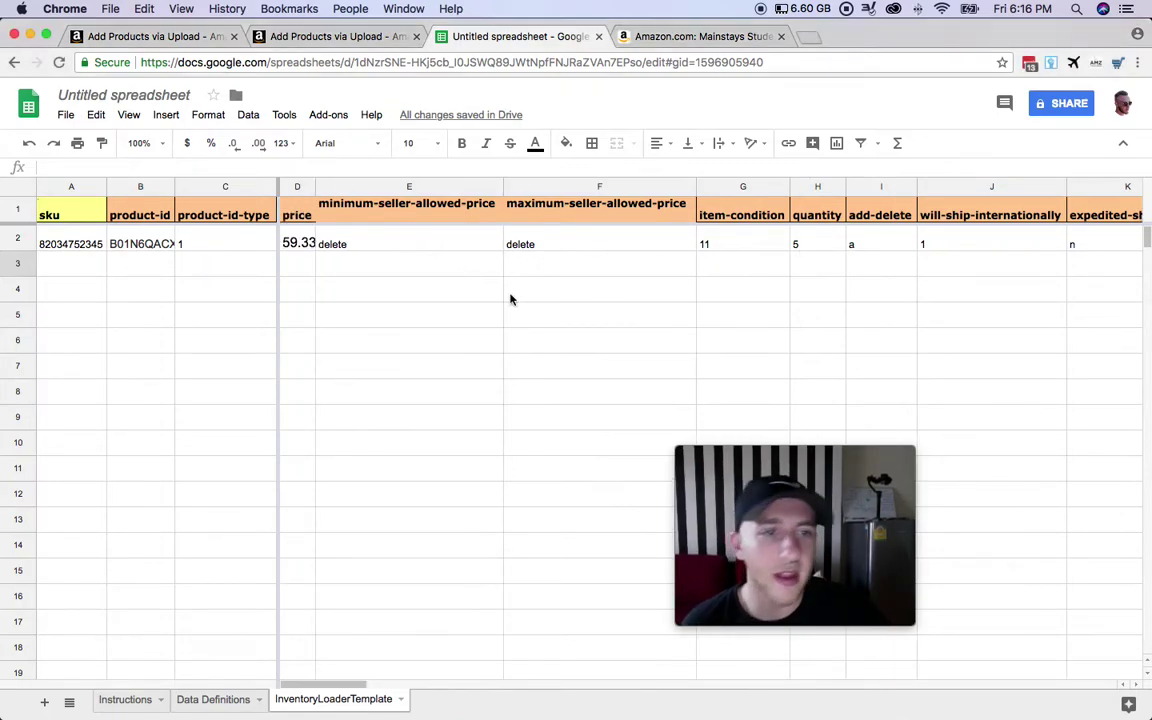
pyautogui.click(407, 252)
pyautogui.hscroll(2, 600, 252)
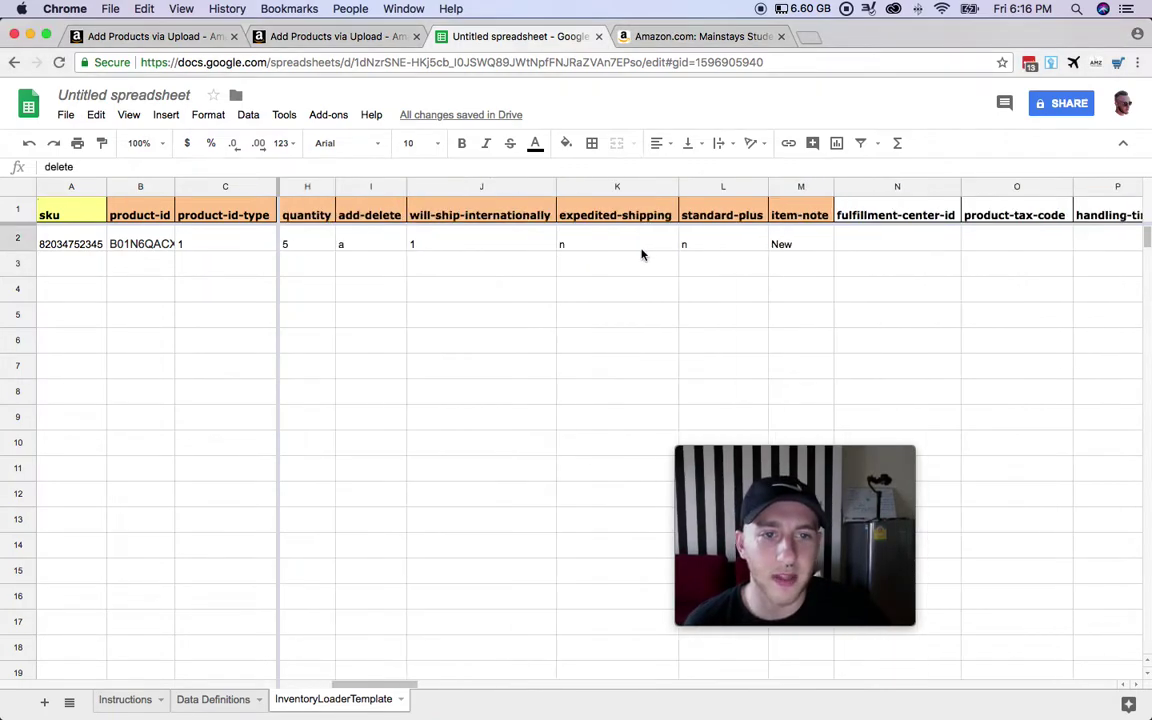
pyautogui.keyDown('shift'); pyautogui.click(790, 247); pyautogui.keyUp('shift')
pyautogui.hotkey('ctrl', 'c')
pyautogui.hscroll(-2, 760, 236)
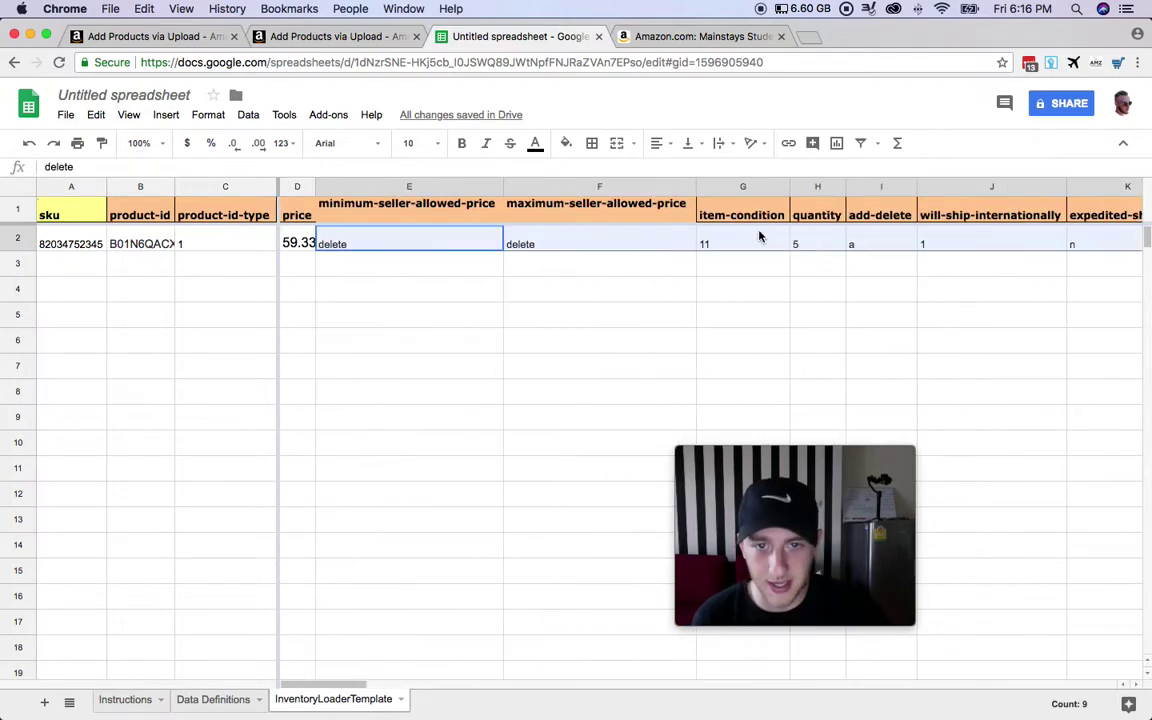
pyautogui.click(419, 262)
pyautogui.hotkey('ctrl', 'v')
pyautogui.hscroll(3, 504, 267)
pyautogui.hscroll(-3, 400, 265)
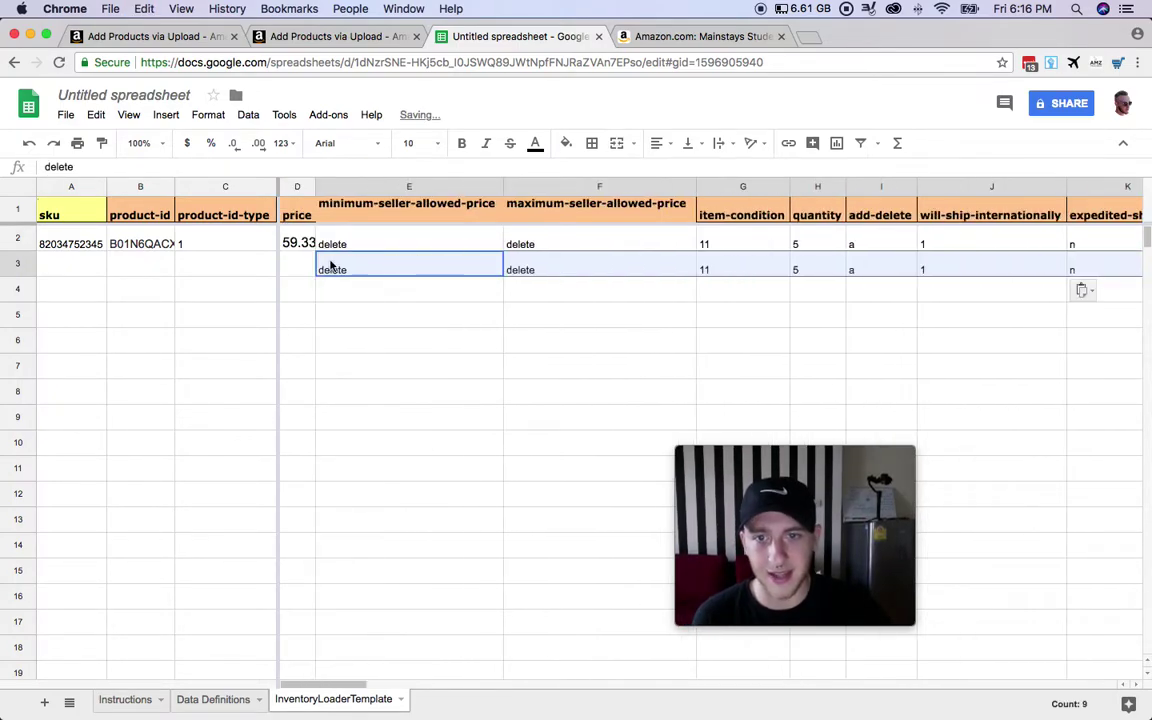
pyautogui.click(335, 240)
pyautogui.hscroll(4, 800, 260)
pyautogui.keyDown('shift'); pyautogui.click(903, 268); pyautogui.keyUp('shift')
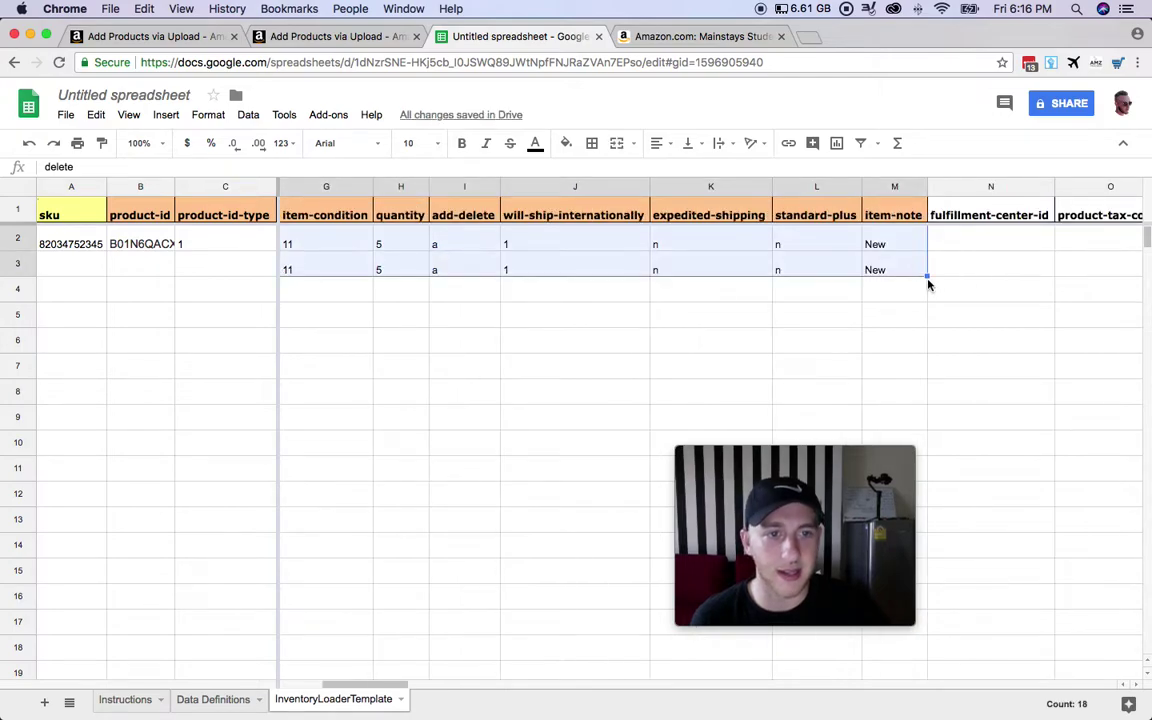
pyautogui.scroll(-2, 936, 660)
pyautogui.moveTo(937, 648); pyautogui.dragTo(937, 648)
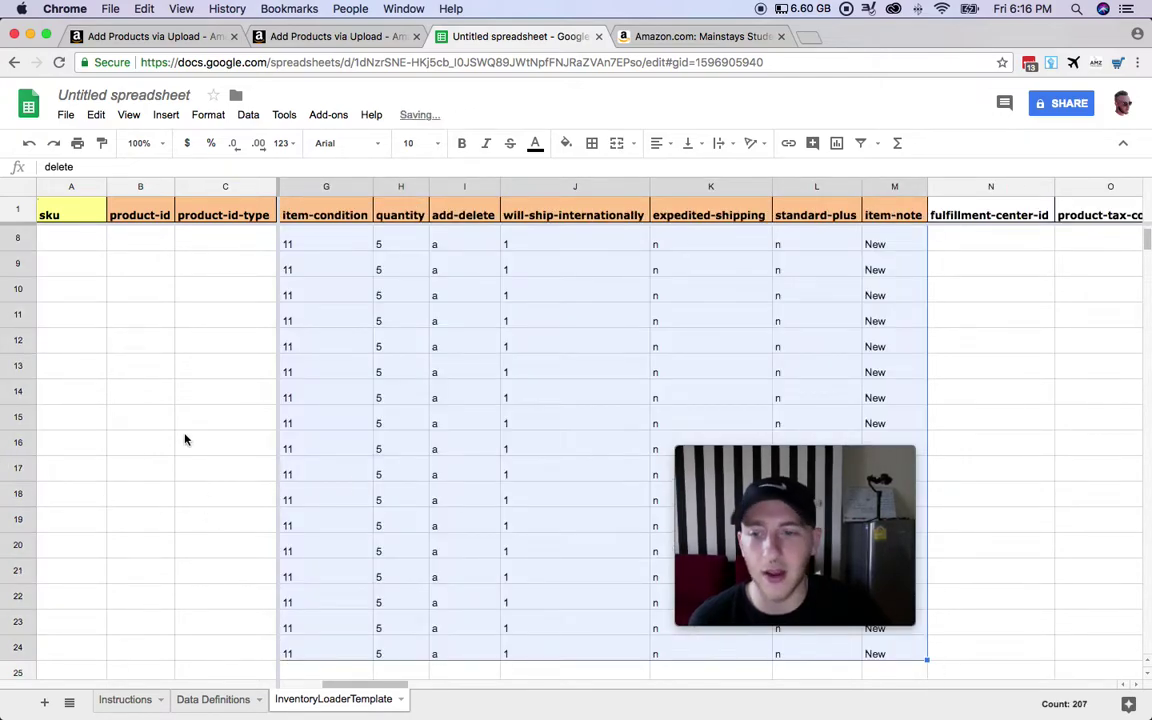
pyautogui.scroll(2, 145, 280)
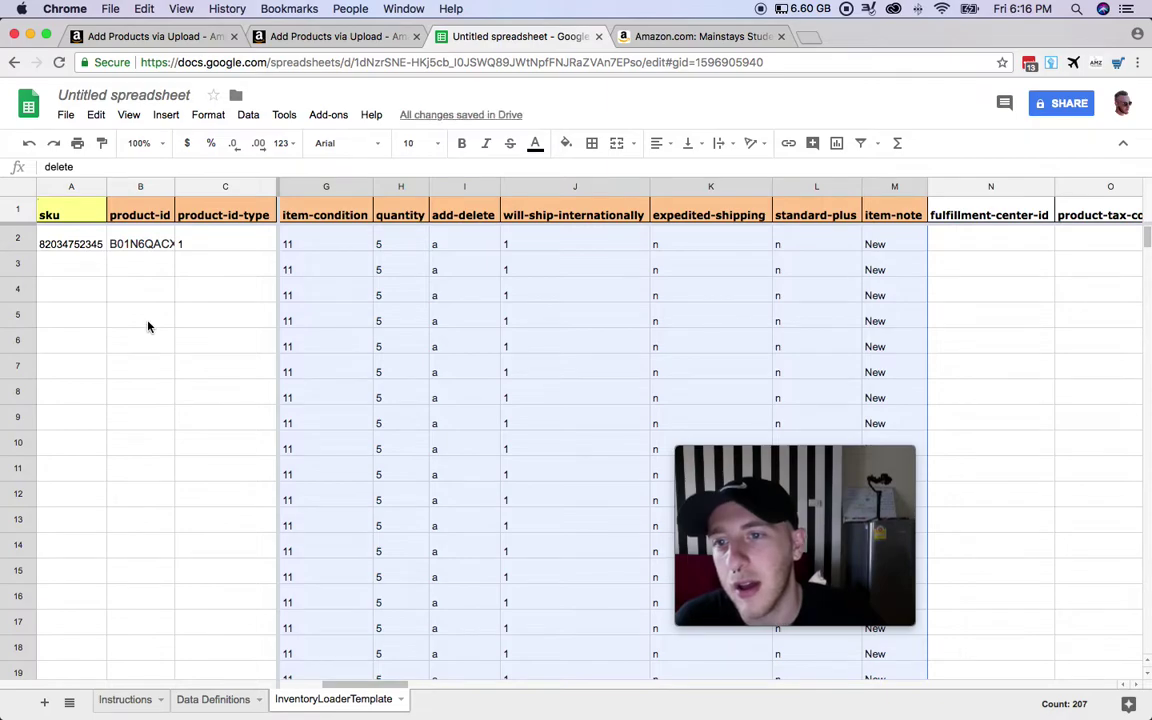
# Enter product-id-type 1 in row 3 and fill column C with 1 down to row 17
pyautogui.click(193, 269)
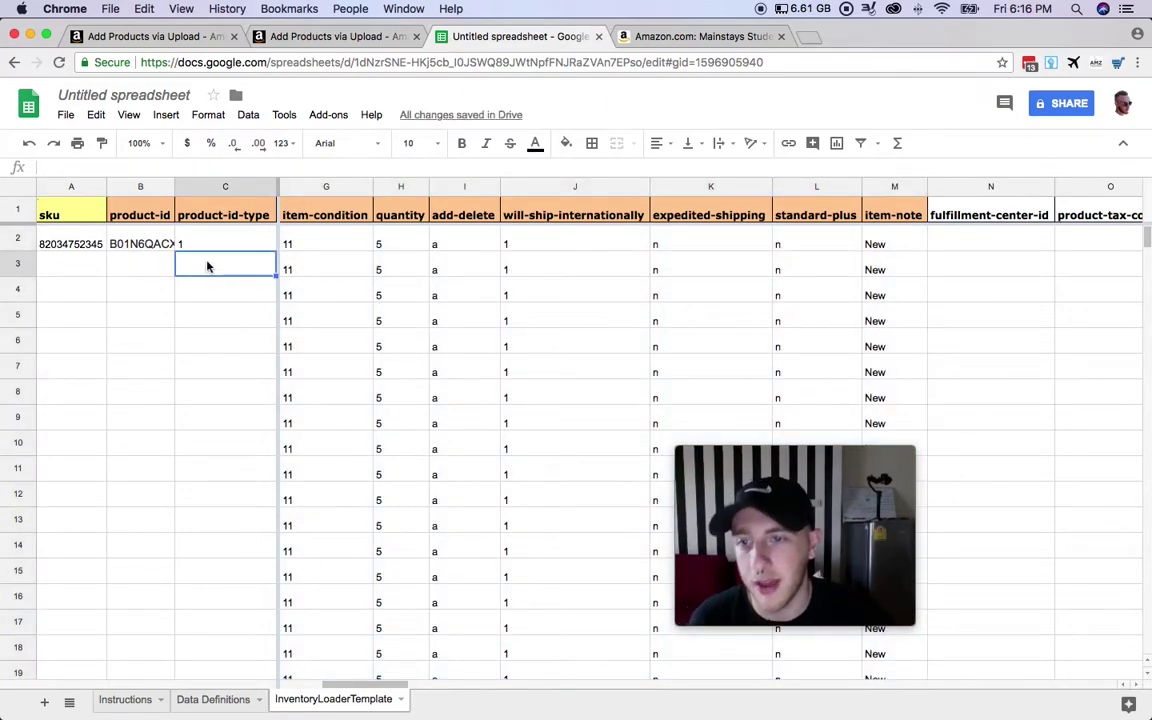
pyautogui.write('1')
pyautogui.press('Return')
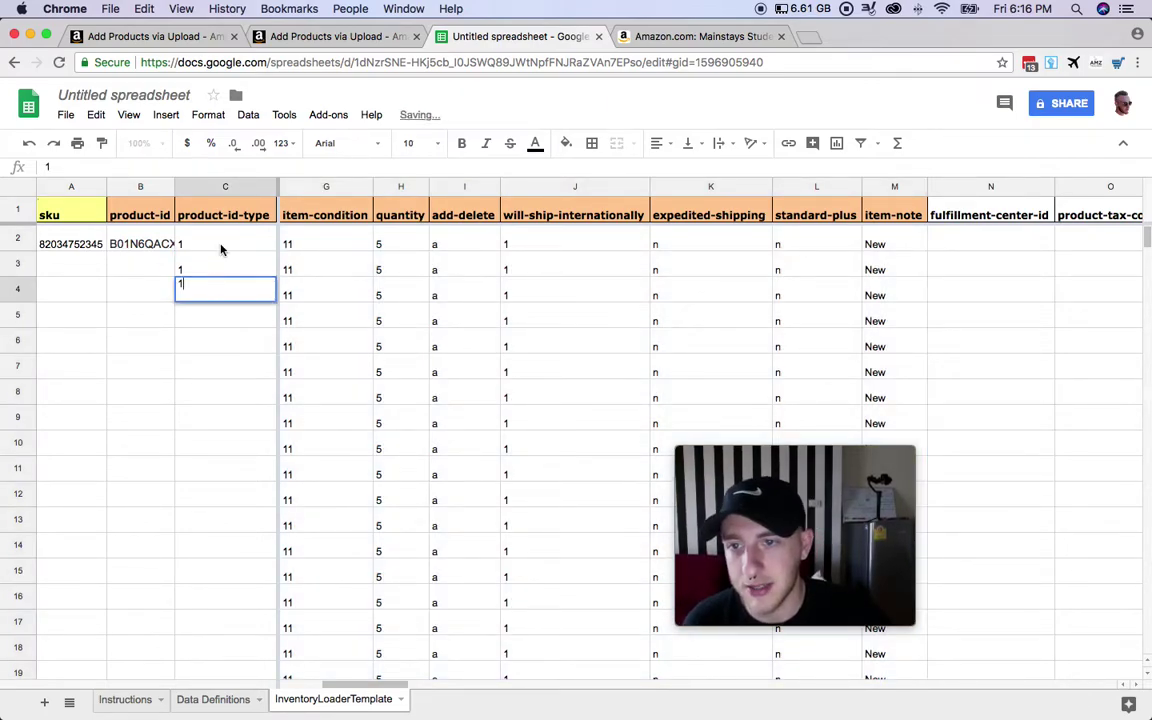
pyautogui.click(222, 248)
pyautogui.keyDown('shift'); pyautogui.click(205, 295); pyautogui.keyUp('shift')
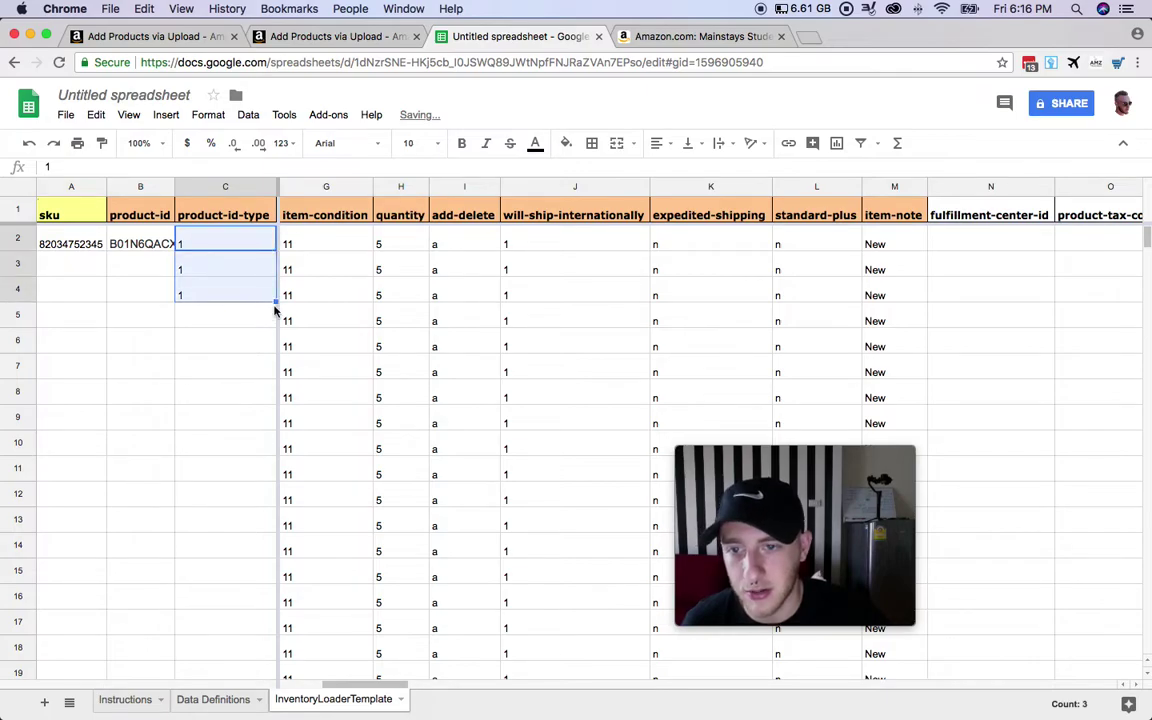
pyautogui.moveTo(275, 300); pyautogui.dragTo(268, 583)
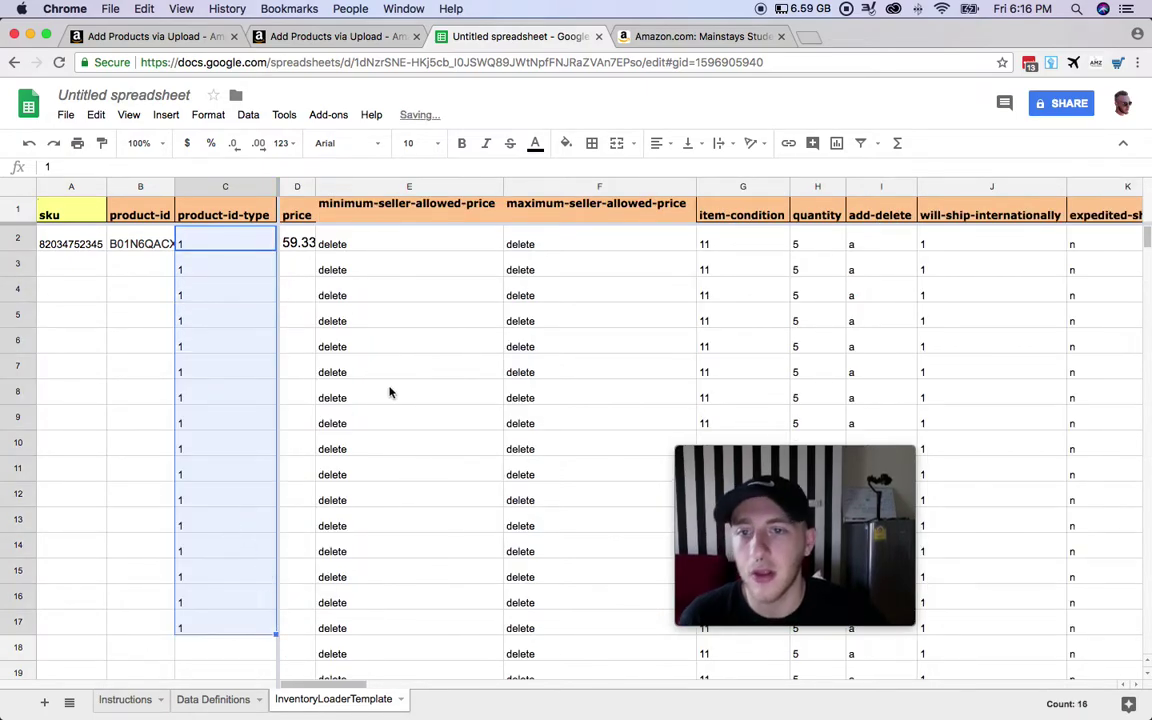
pyautogui.moveTo(391, 391); pyautogui.dragTo(355, 370)
pyautogui.click(297, 270)
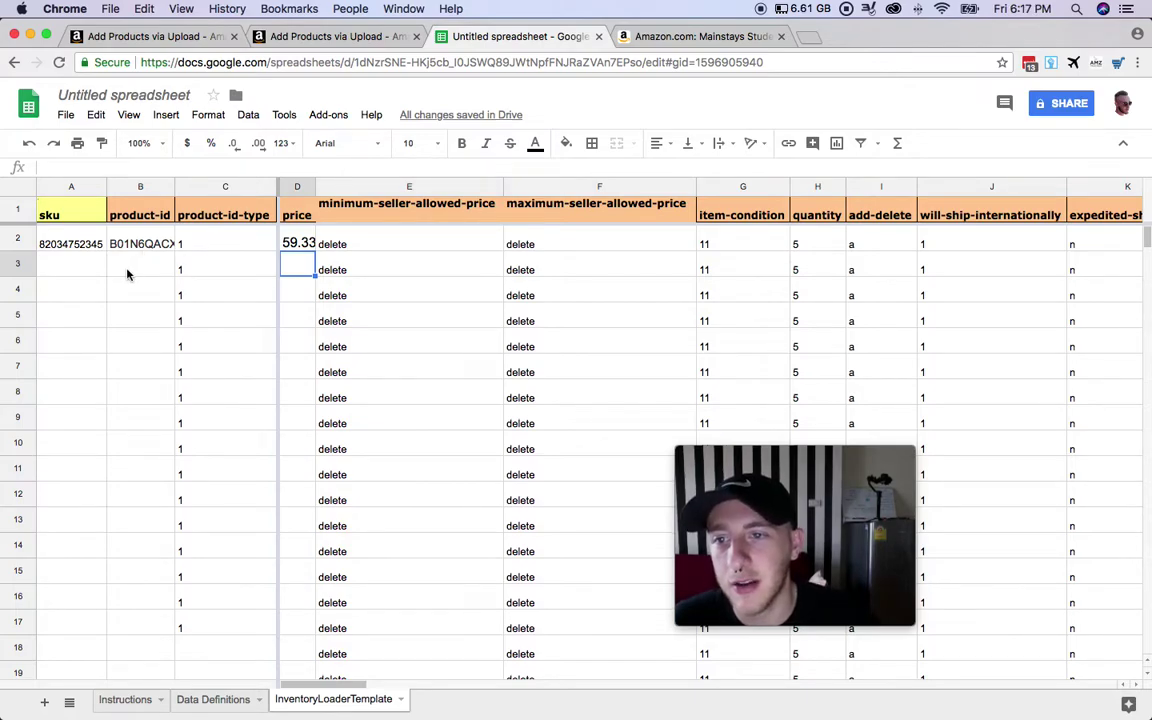
pyautogui.click(127, 265)
pyautogui.click(296, 272)
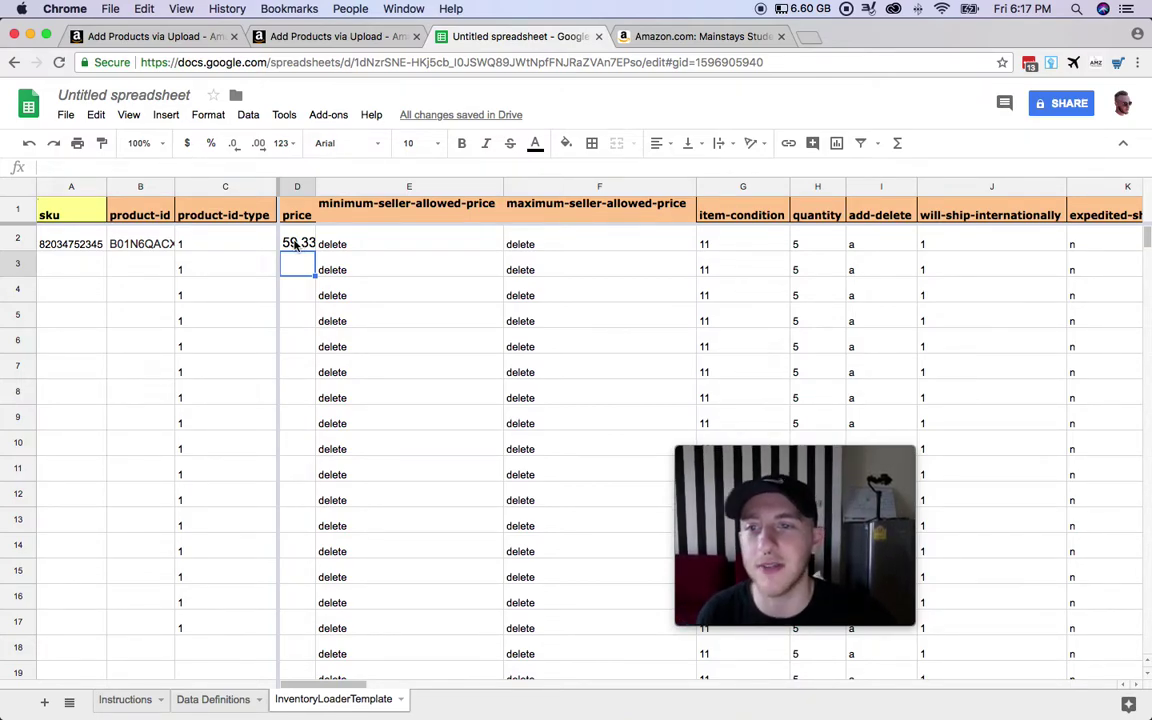
pyautogui.click(296, 245)
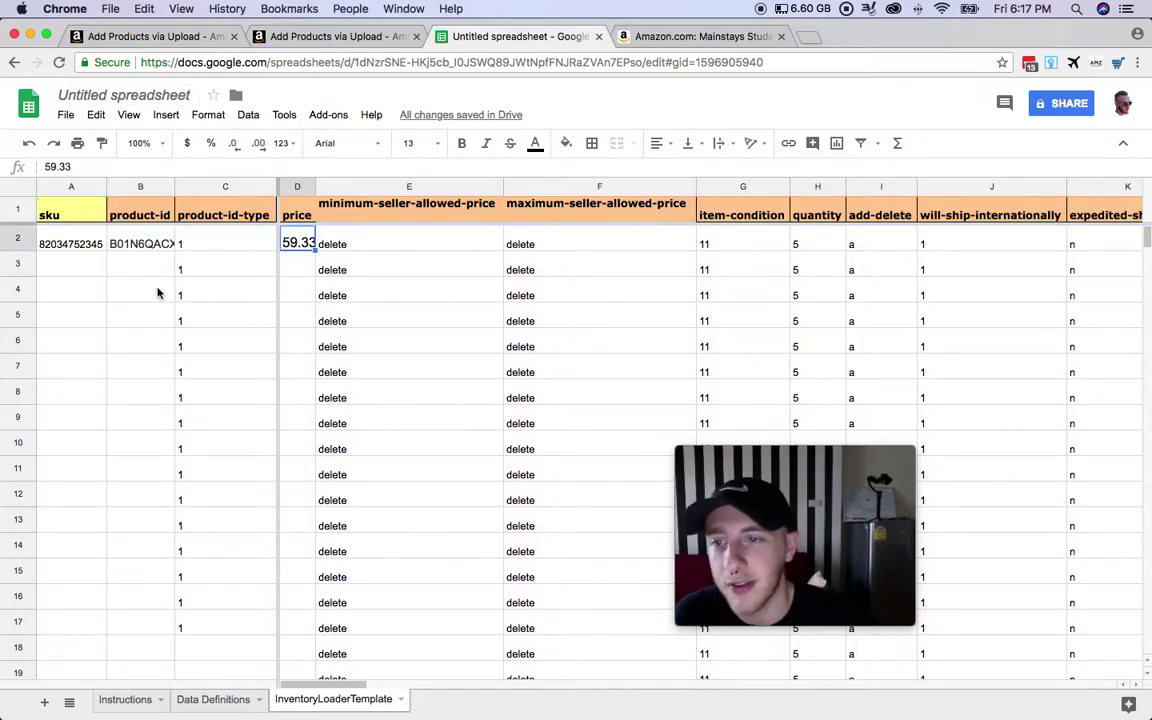
pyautogui.click(85, 245)
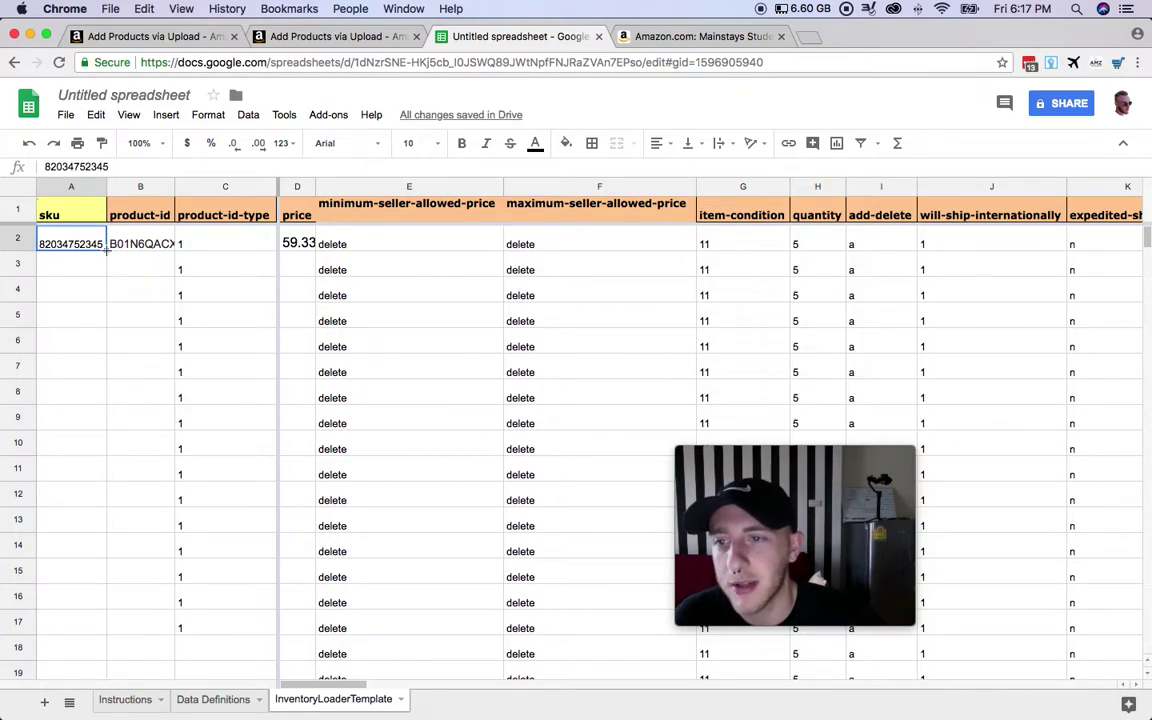
pyautogui.moveTo(106, 250); pyautogui.dragTo(108, 477)
pyautogui.click(91, 289)
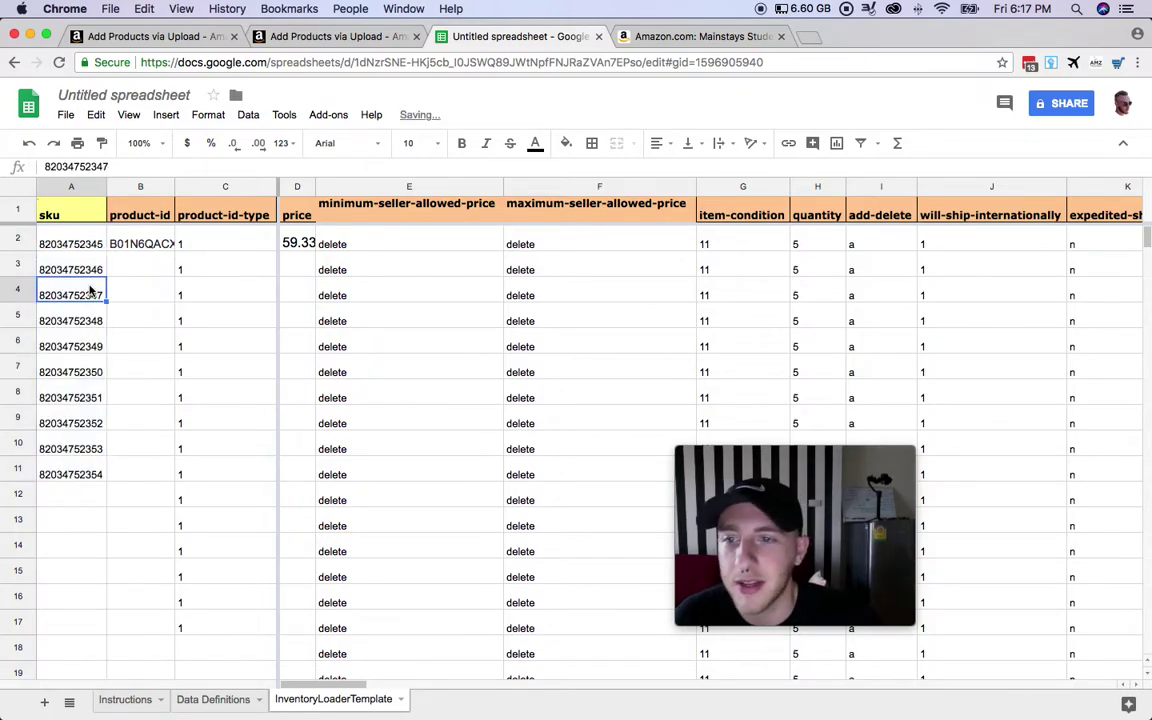
pyautogui.click(87, 247)
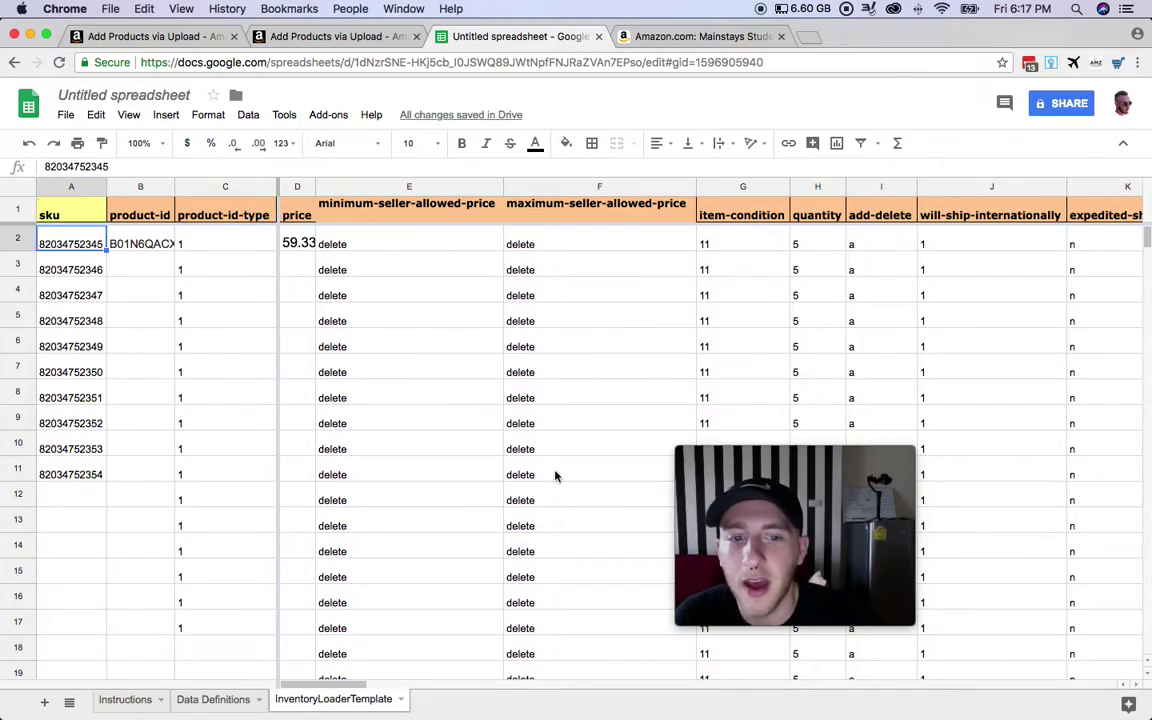
pyautogui.click(64, 267)
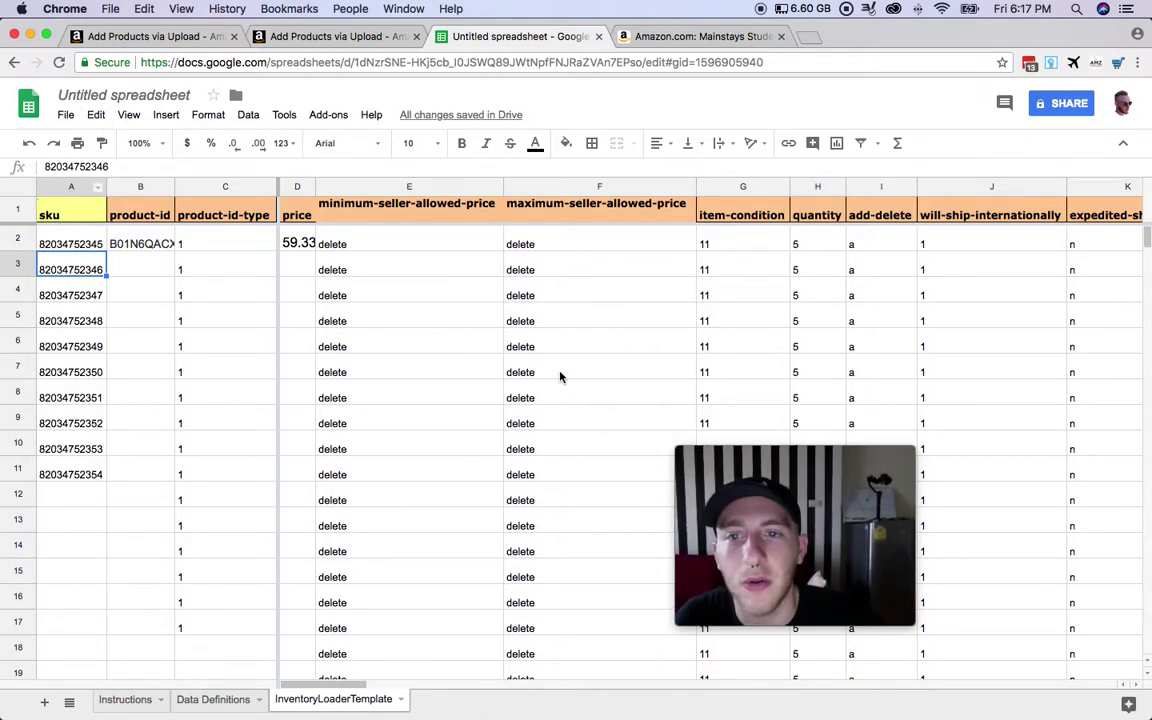
pyautogui.click(340, 376)
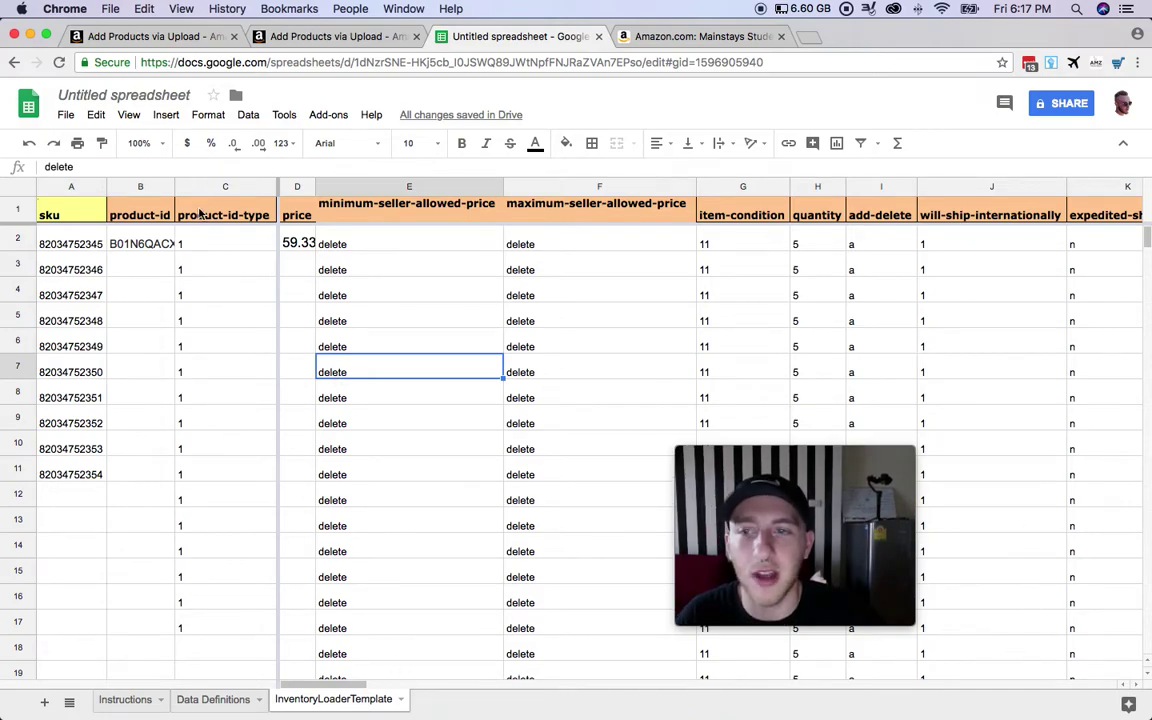
# Download InventoryLoaderTemplate as Tab-separated values (.tsv, current sheet) and return to Seller Central
pyautogui.click(65, 114)
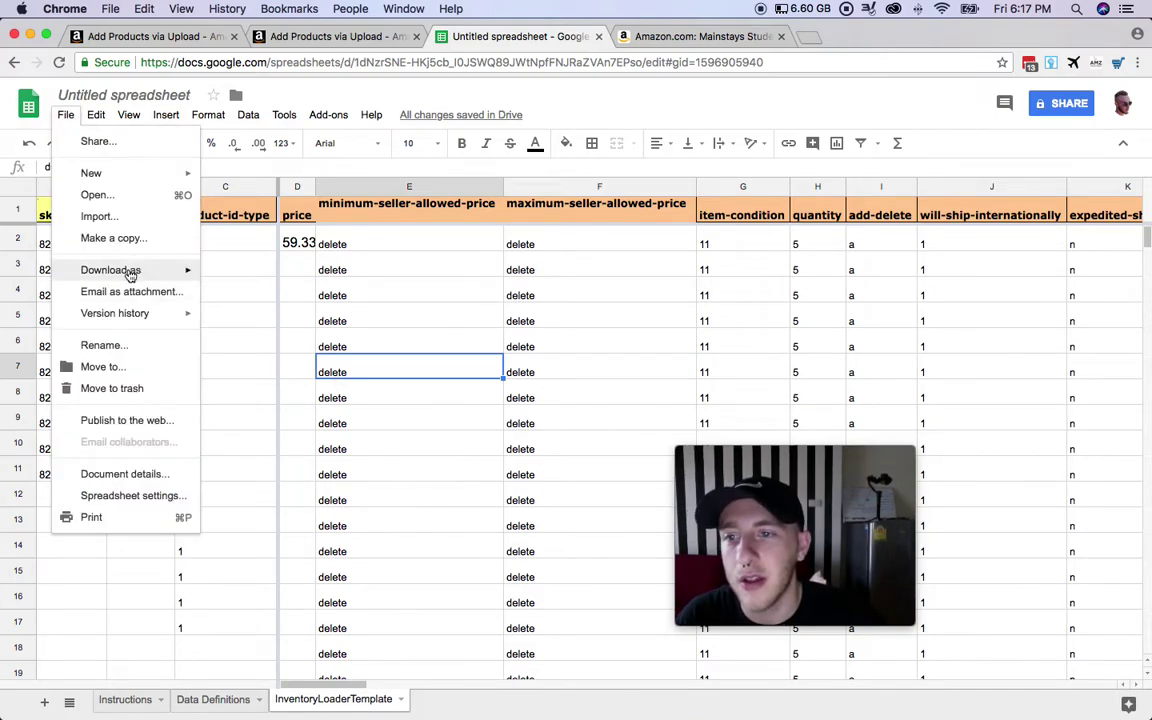
pyautogui.moveTo(128, 270)
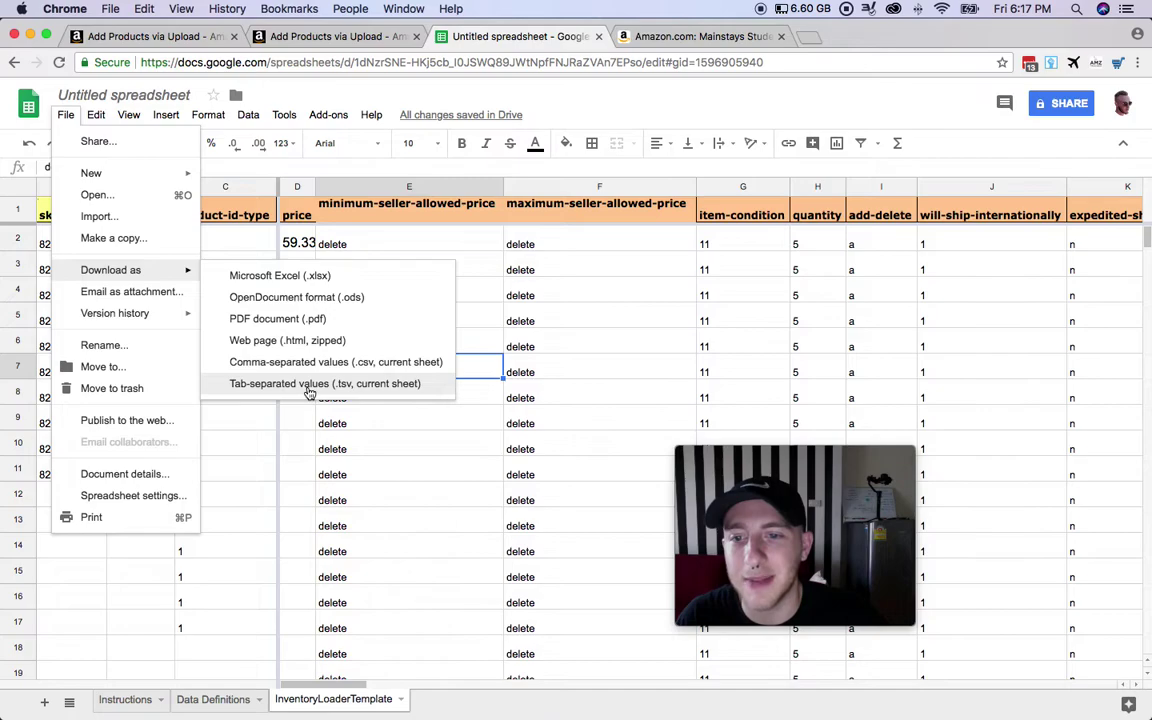
pyautogui.click(410, 476)
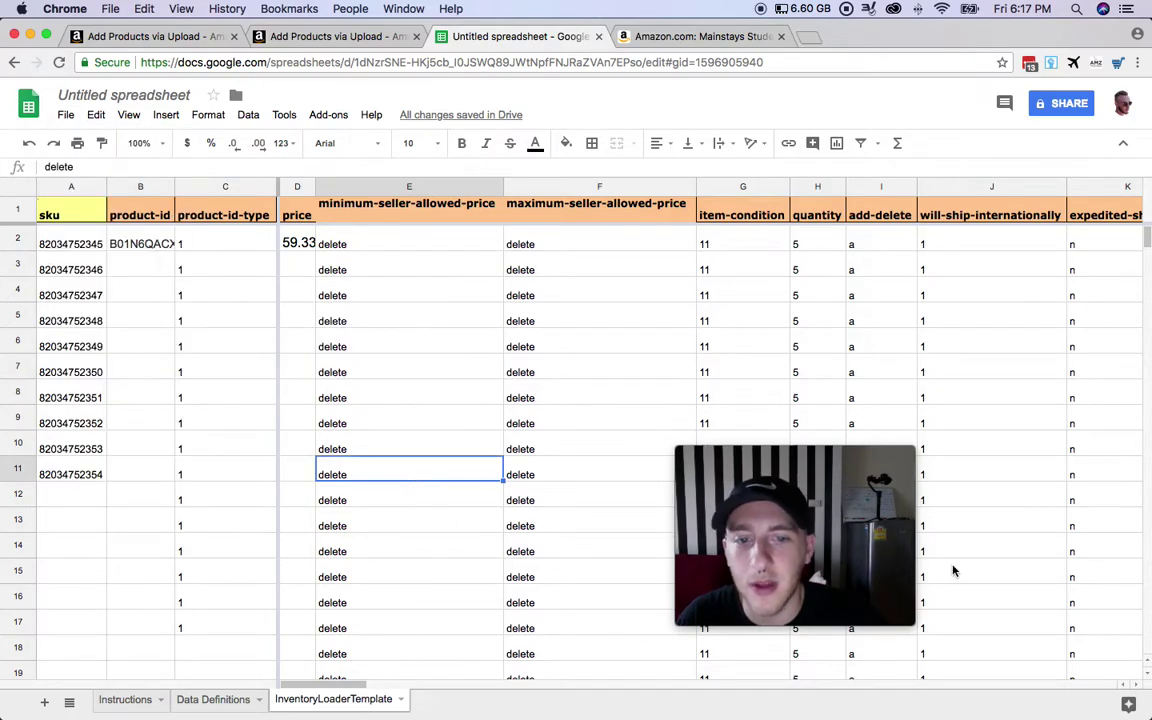
pyautogui.click(304, 38)
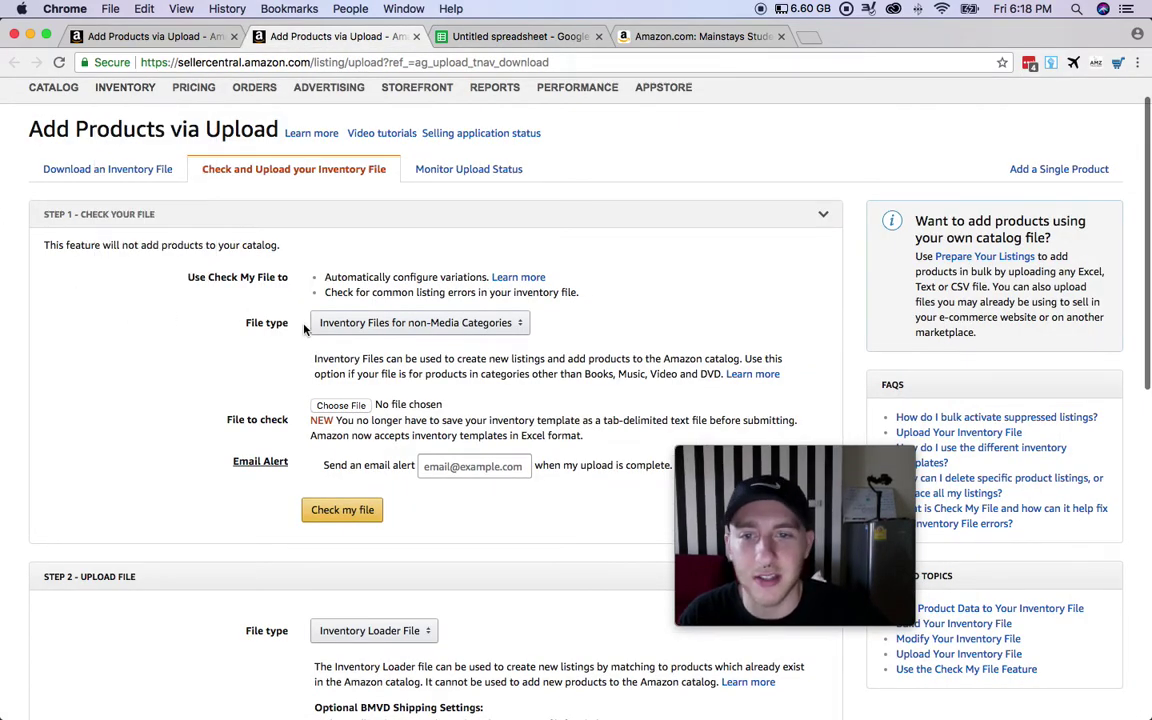
# Select Inventory Loader File in Step 2's File type dropdown and scroll to the Upload button
pyautogui.scroll(-5, 165, 372)
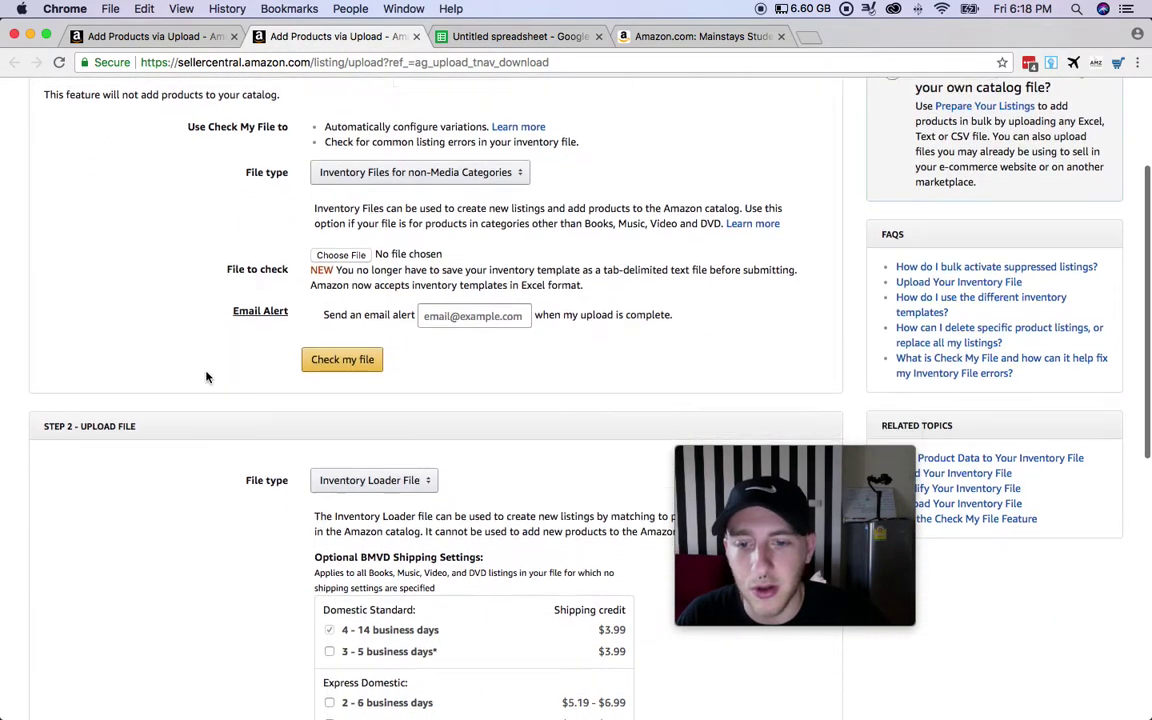
pyautogui.scroll(-2, 206, 377)
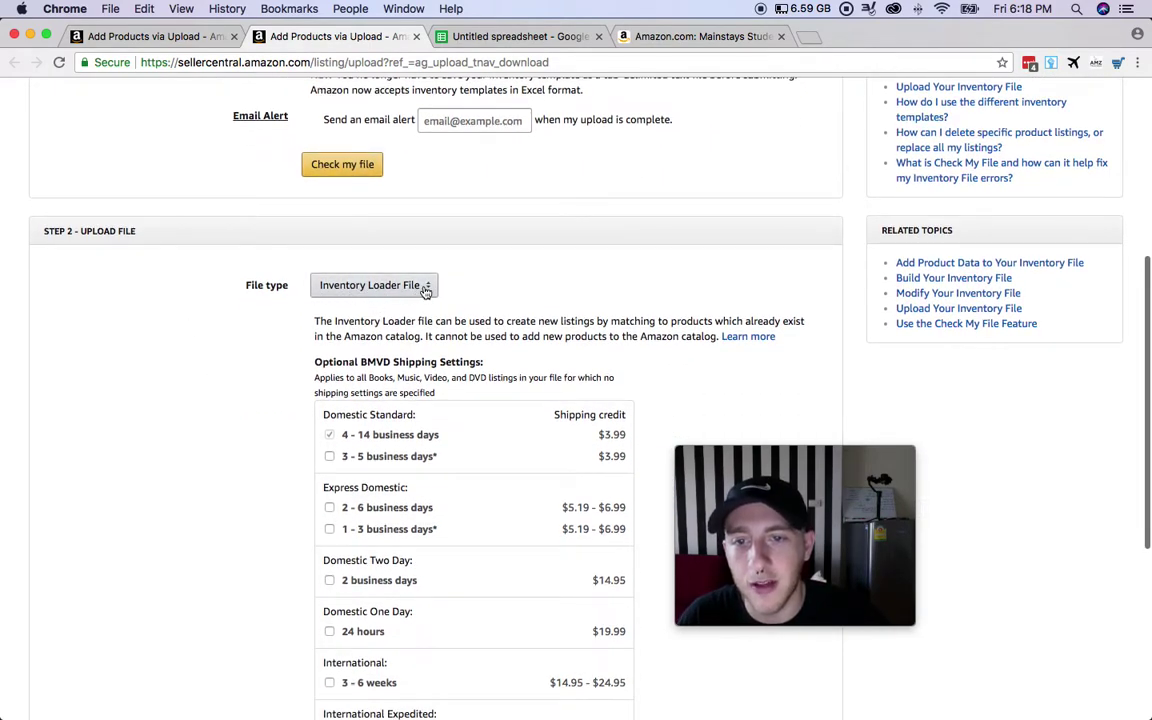
pyautogui.click(411, 286)
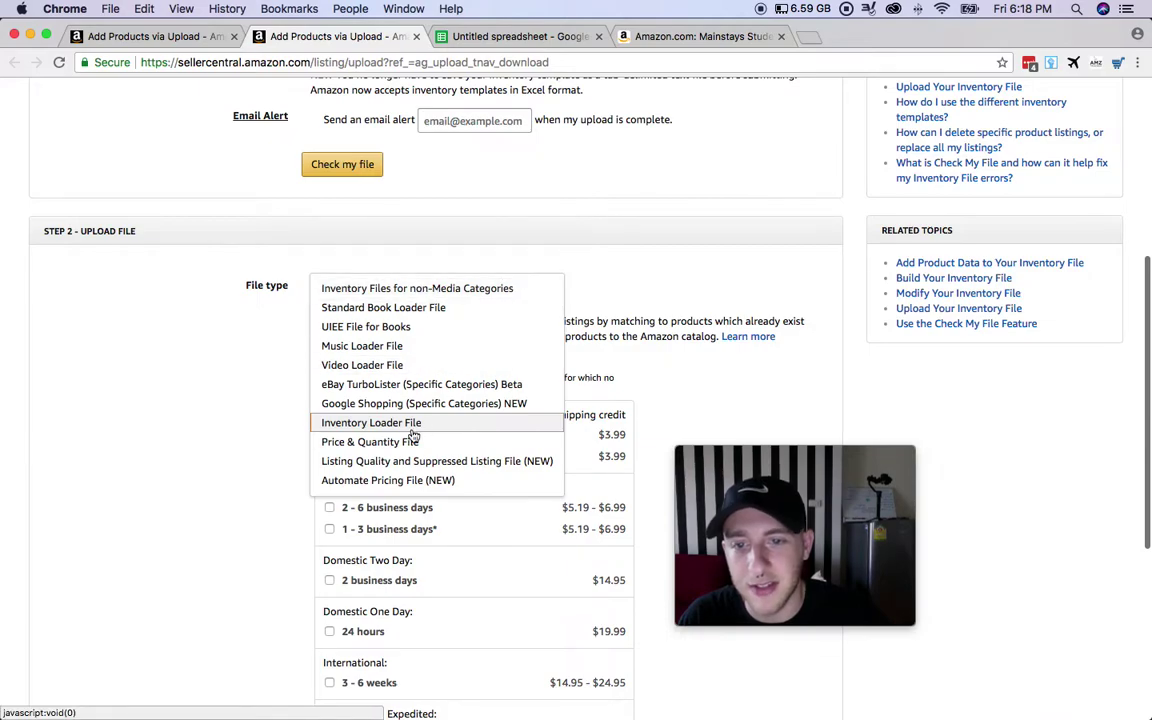
pyautogui.click(411, 428)
pyautogui.scroll(-6, 218, 391)
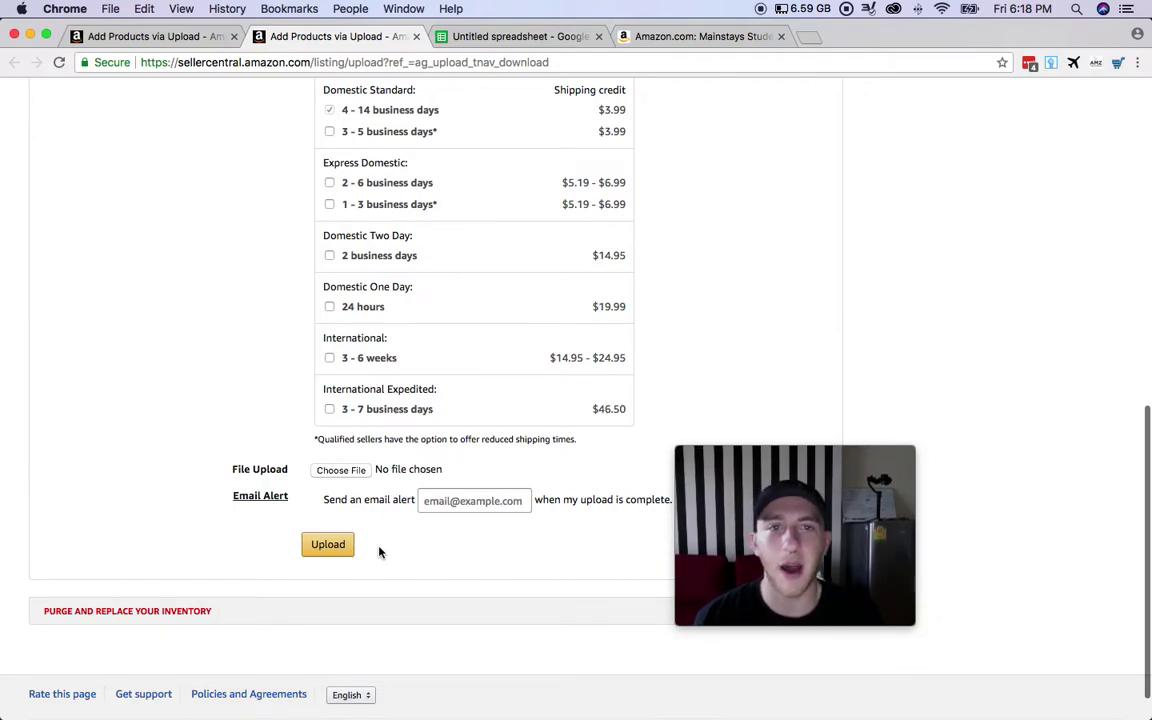
pyautogui.tripleClick(363, 306)
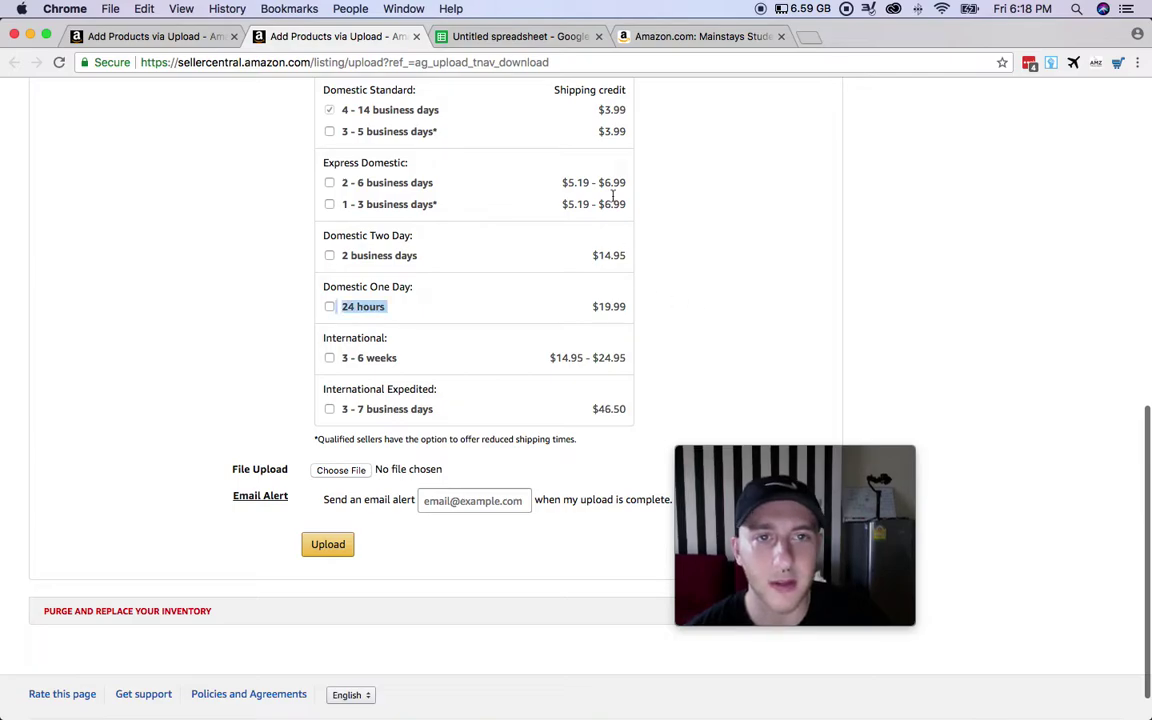
# On the Mainstays Student Desk, White product page, choose Sell on Amazon
pyautogui.click(630, 37)
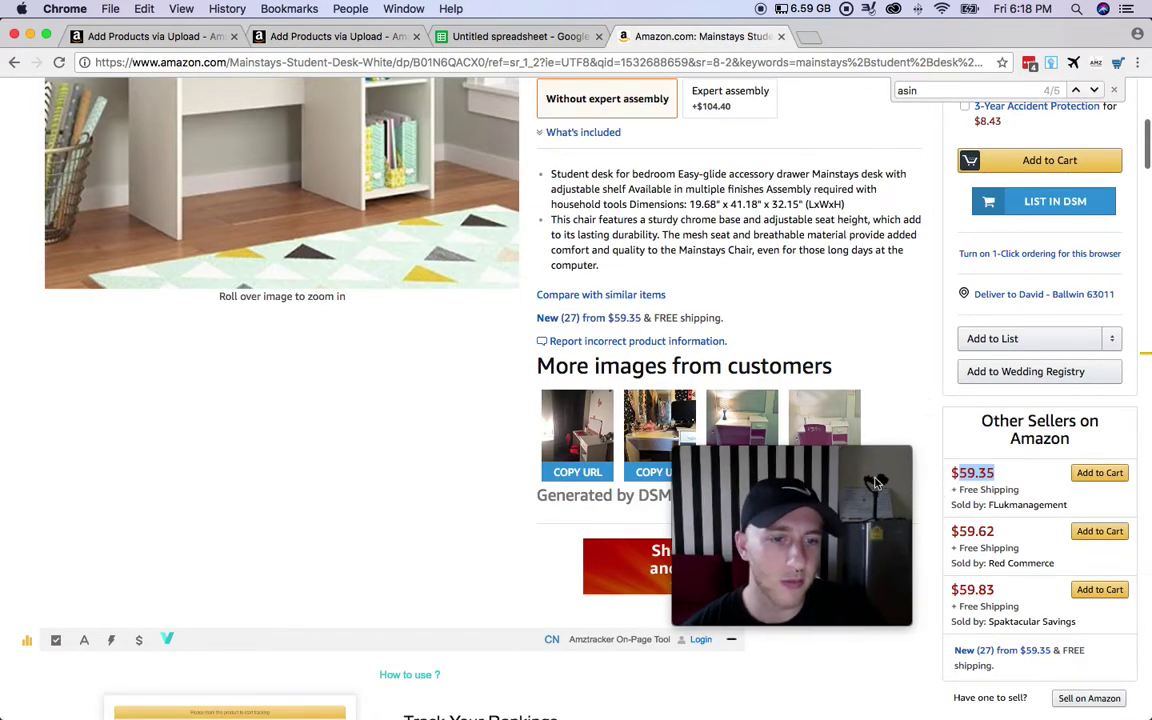
pyautogui.scroll(-2, 915, 420)
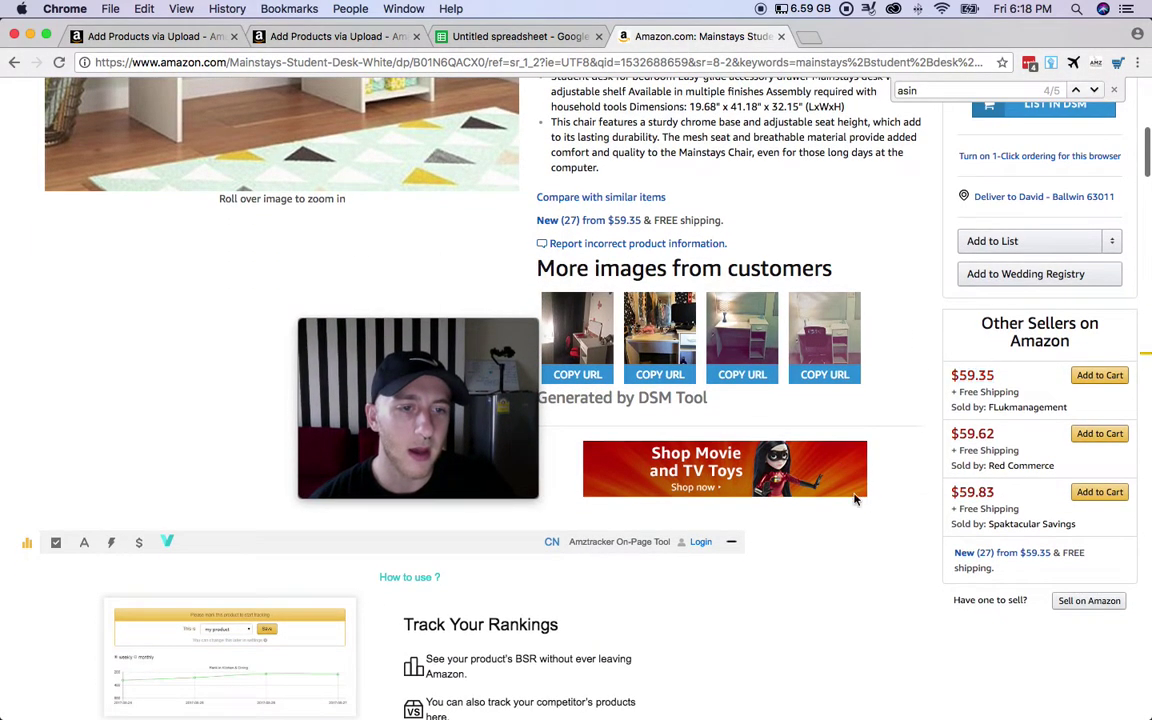
pyautogui.click(1070, 604)
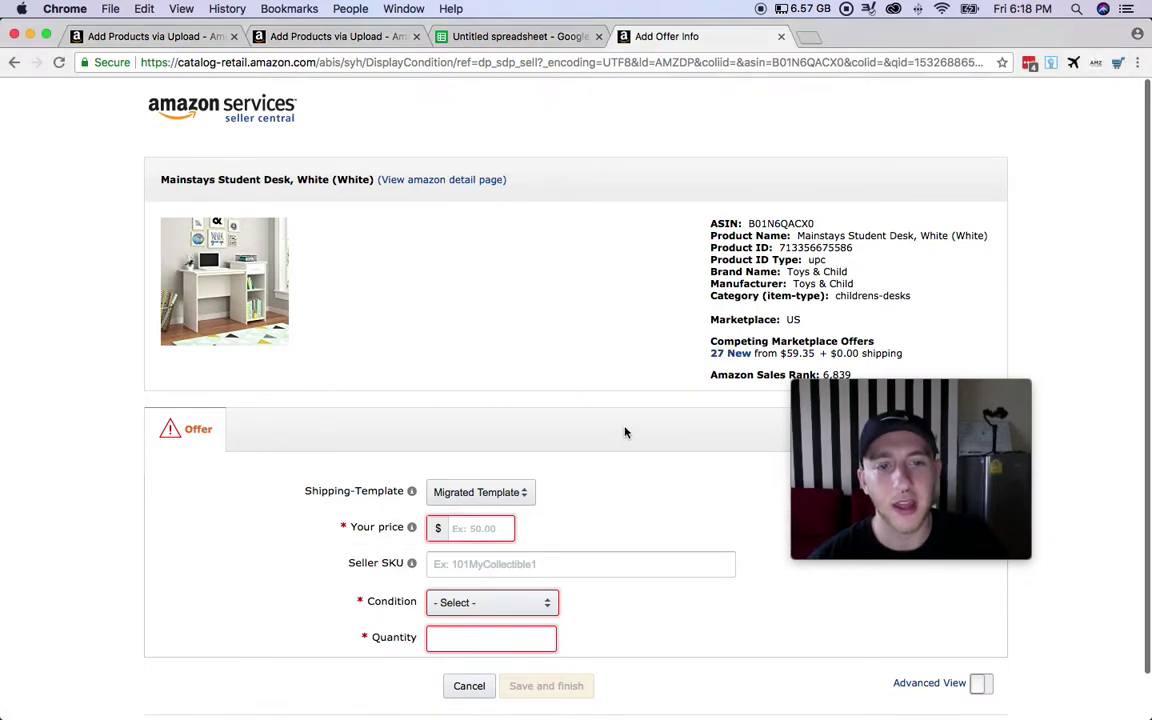
# Switch to the Untitled spreadsheet tab holding the filled inventory template
pyautogui.click(517, 37)
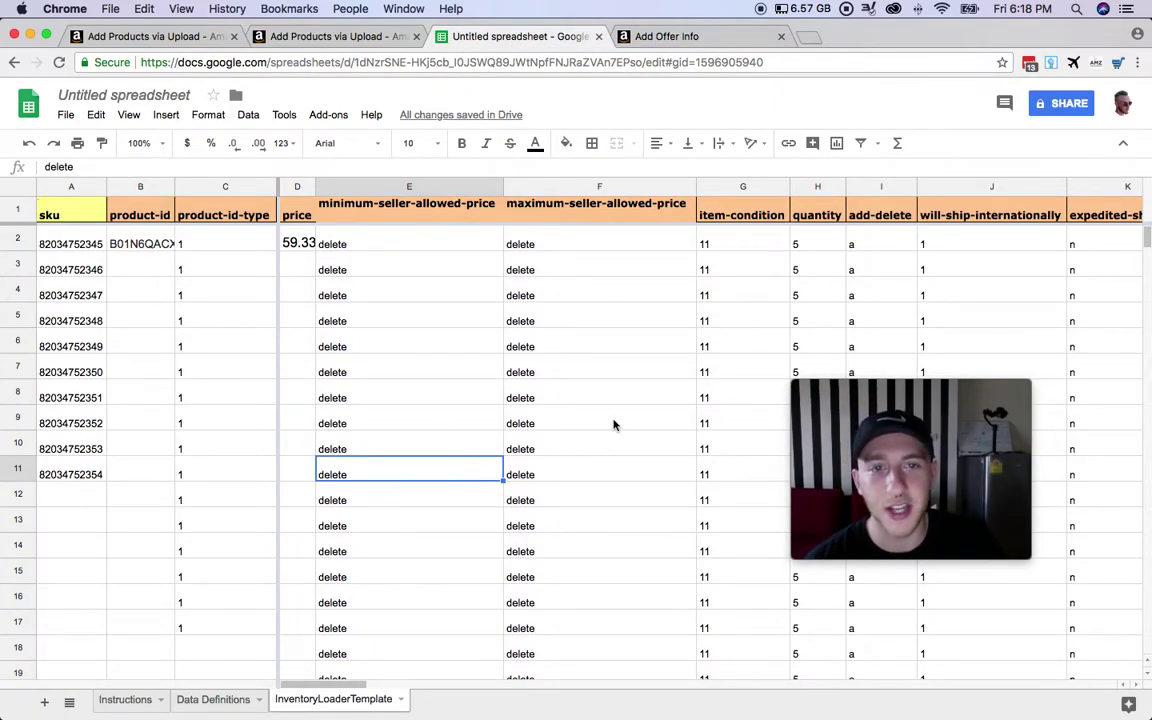